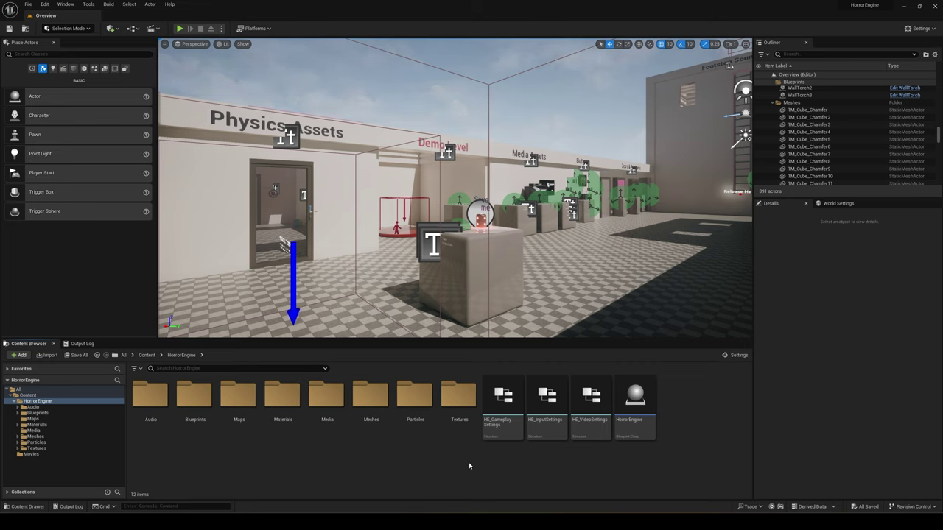
- Open the HE_GameplaySettings structure and review the default values under Player Settings
{"action": "double_click", "coordinate": [507, 397]}
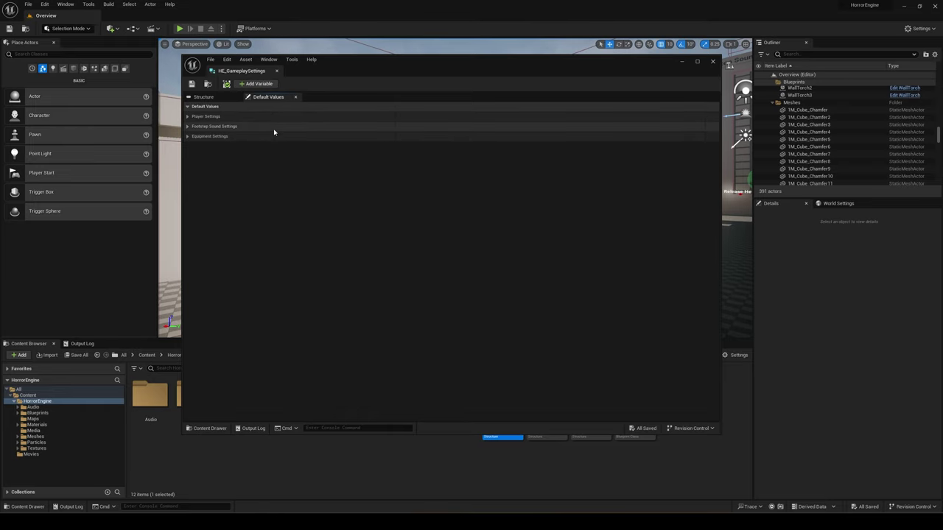
{"action": "left_click", "coordinate": [188, 117]}
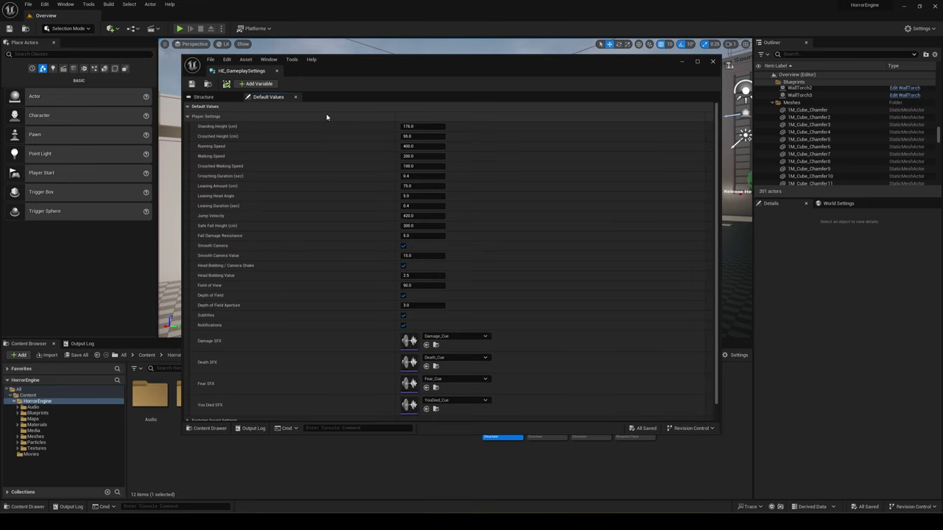
{"action": "left_click", "coordinate": [683, 62]}
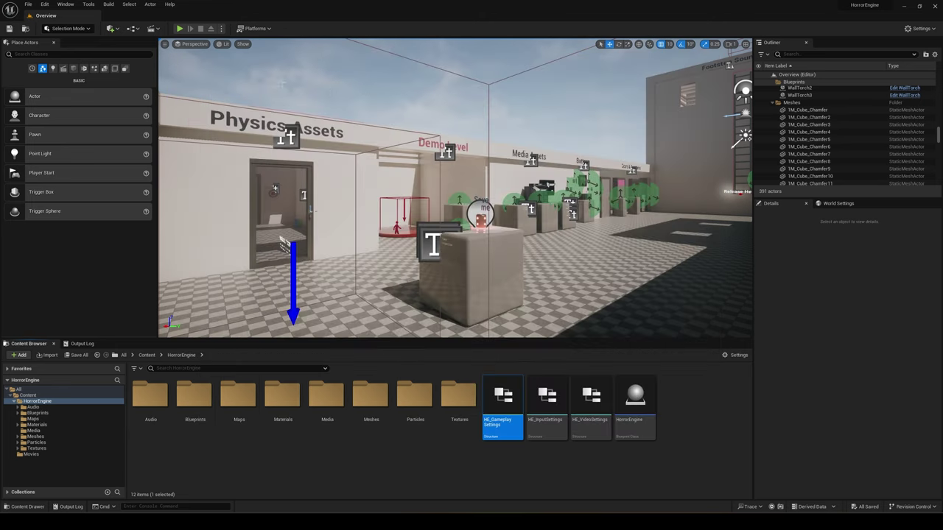
- Playtest the level briefly, then set the Trigger Interaction of Radio2's horror event to Nothing
{"action": "left_click", "coordinate": [180, 29]}
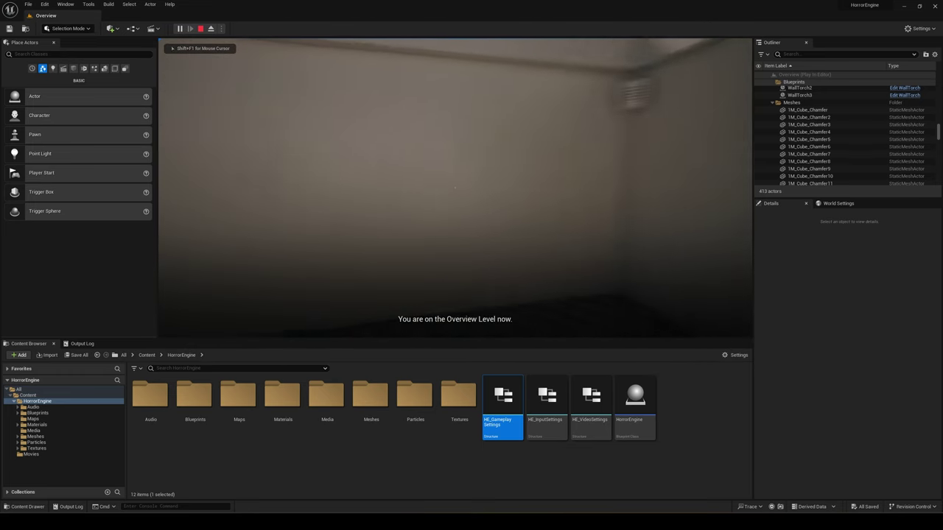
{"action": "key", "text": "Escape"}
{"action": "left_click", "coordinate": [511, 119]}
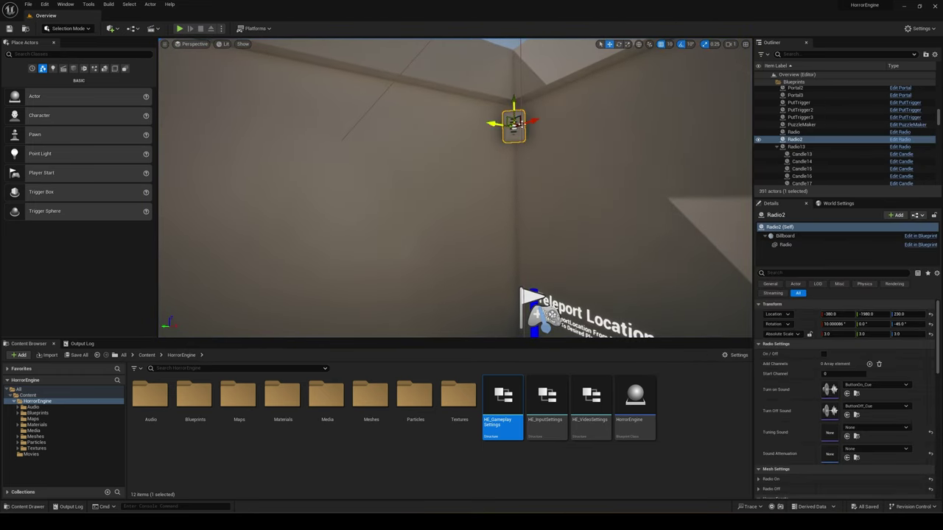
{"action": "scroll", "coordinate": [804, 395], "scroll_direction": "down", "scroll_amount": 5}
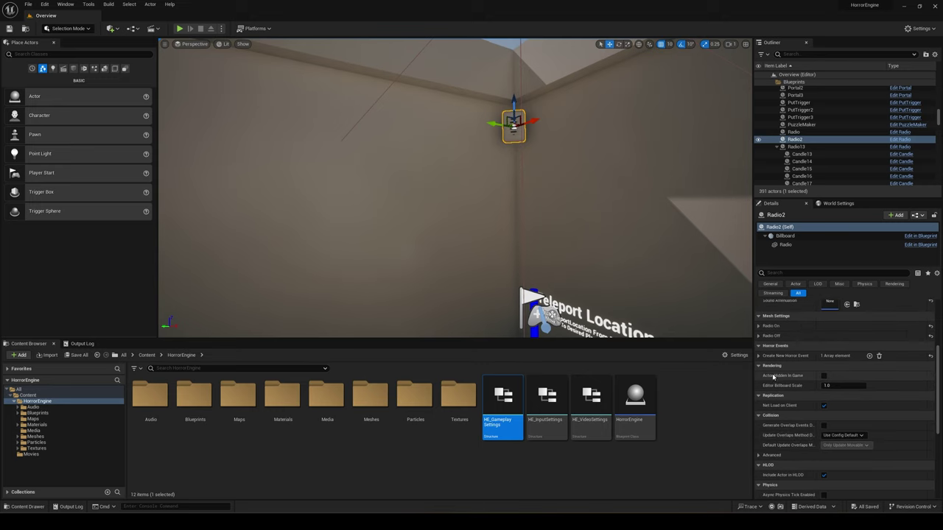
{"action": "left_click", "coordinate": [759, 356]}
{"action": "left_click", "coordinate": [765, 367]}
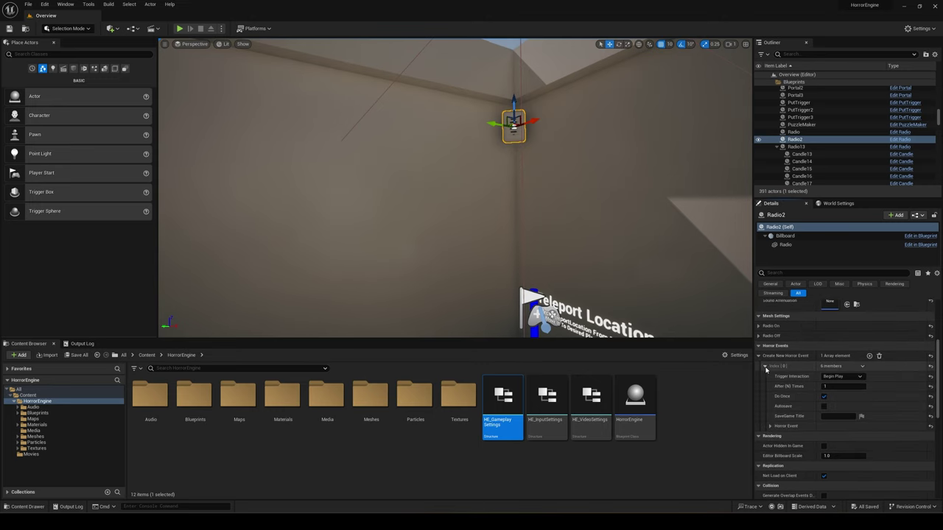
{"action": "left_click", "coordinate": [838, 376]}
{"action": "left_click", "coordinate": [832, 219]}
{"action": "scroll", "coordinate": [537, 218], "scroll_direction": "down", "scroll_amount": 3}
- Playtest the Overview level, walking through the hall to check the player's default movement and leaning
{"action": "right_click_drag", "start_coordinate": [537, 219], "coordinate": [504, 197]}
{"action": "left_click", "coordinate": [180, 30]}
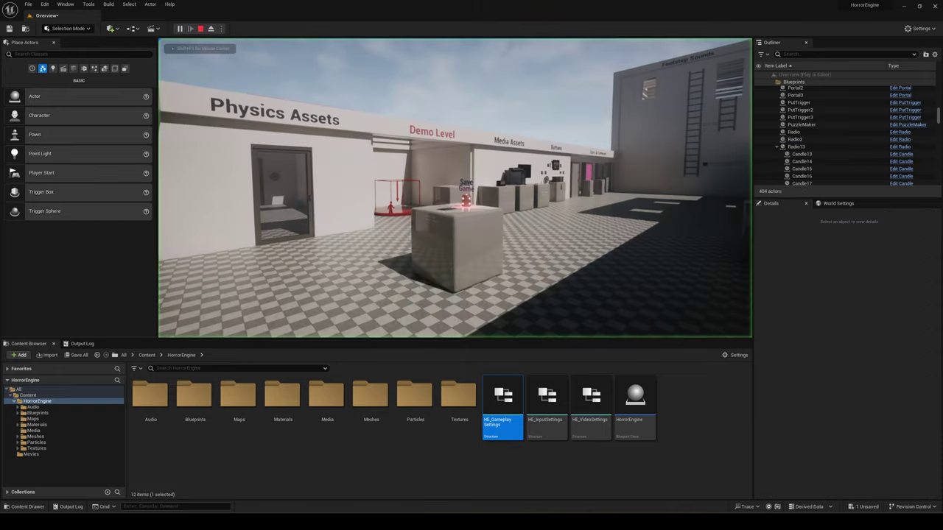
{"action": "key", "text": "w"}
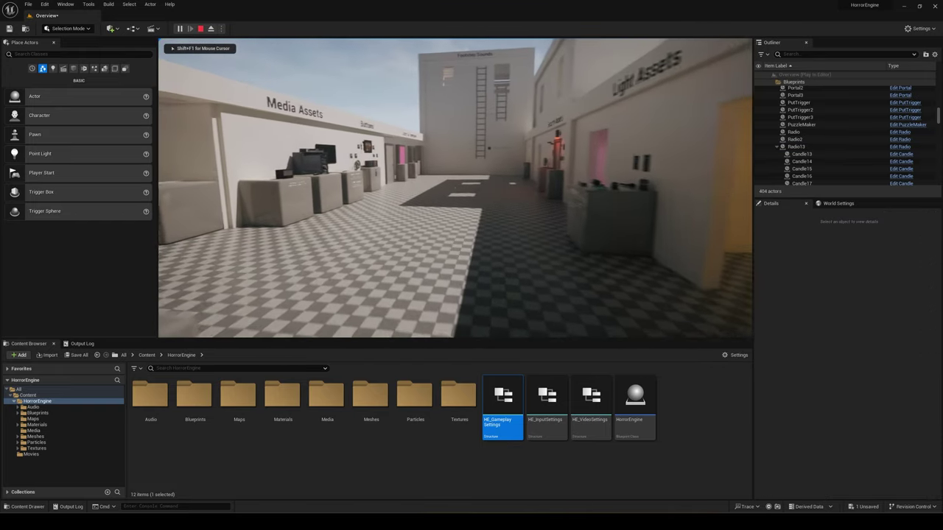
{"action": "key", "text": "w"}
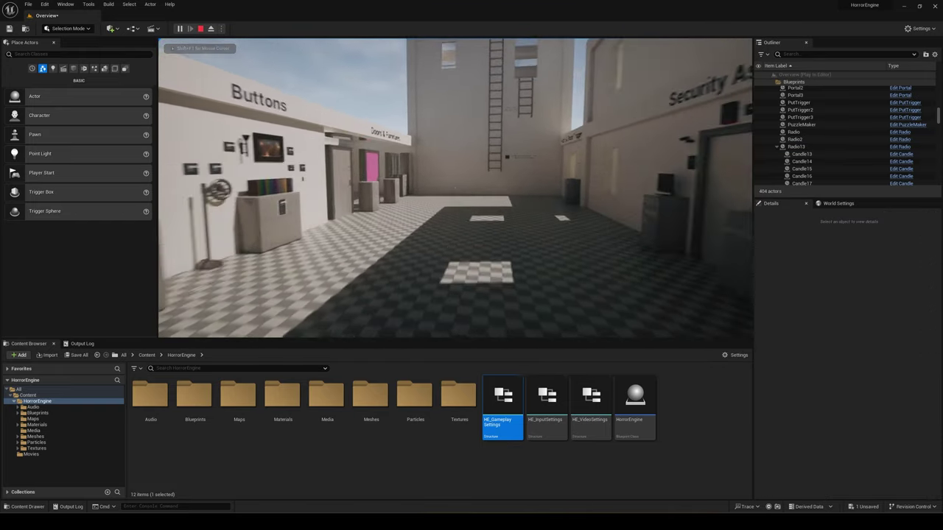
{"action": "key", "text": "w"}
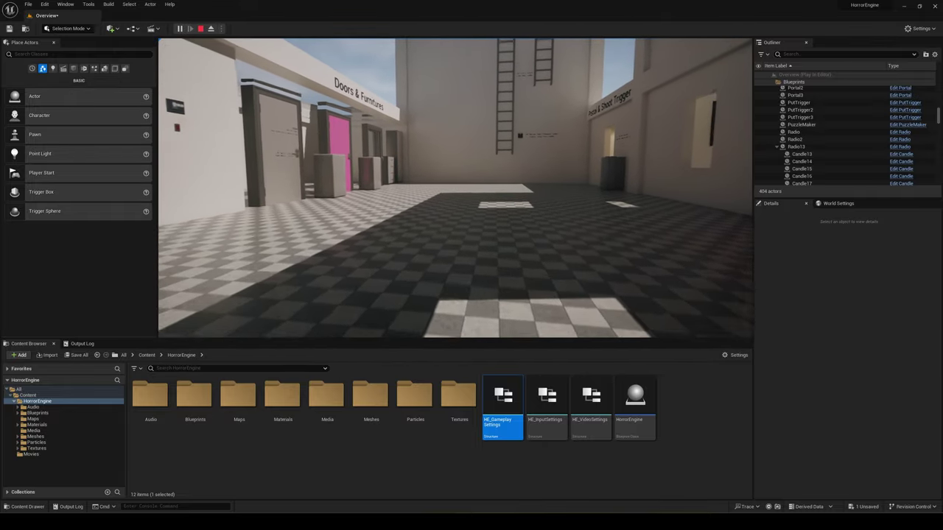
{"action": "key", "text": "w"}
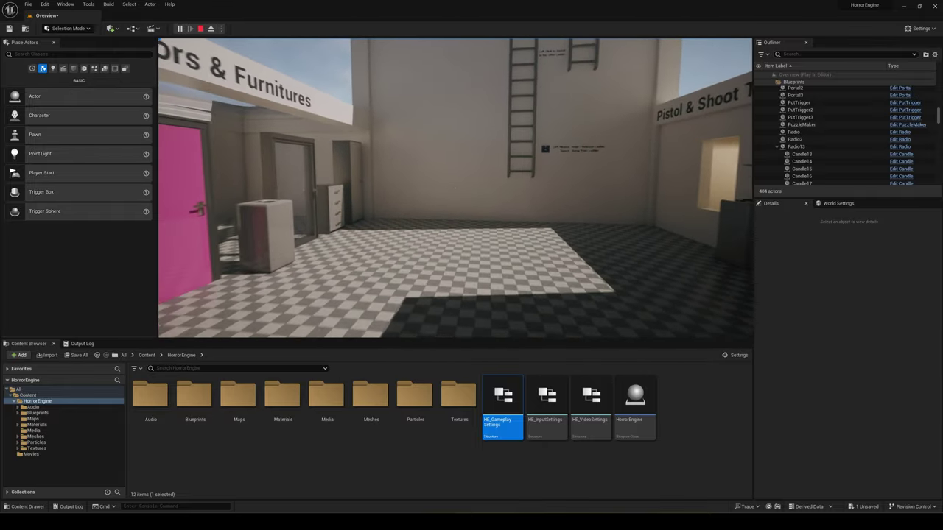
{"action": "key", "text": "w"}
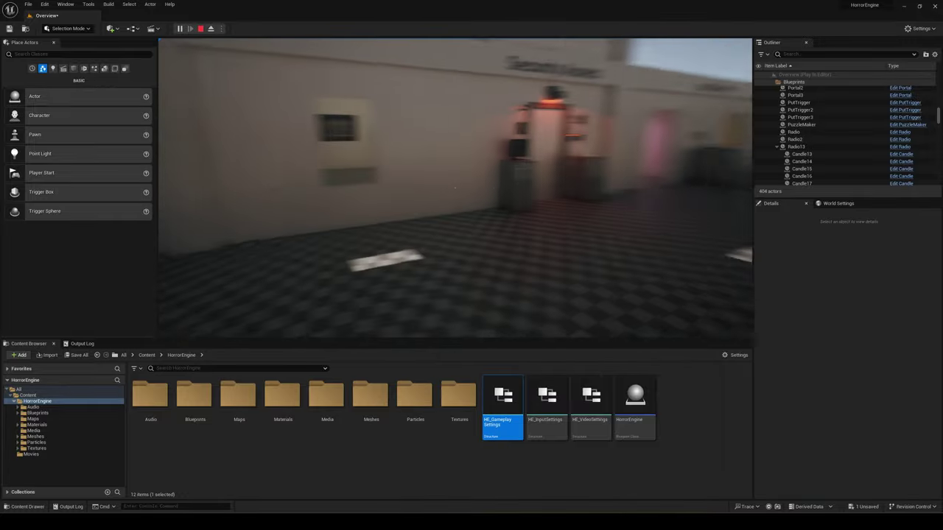
{"action": "key", "text": "w"}
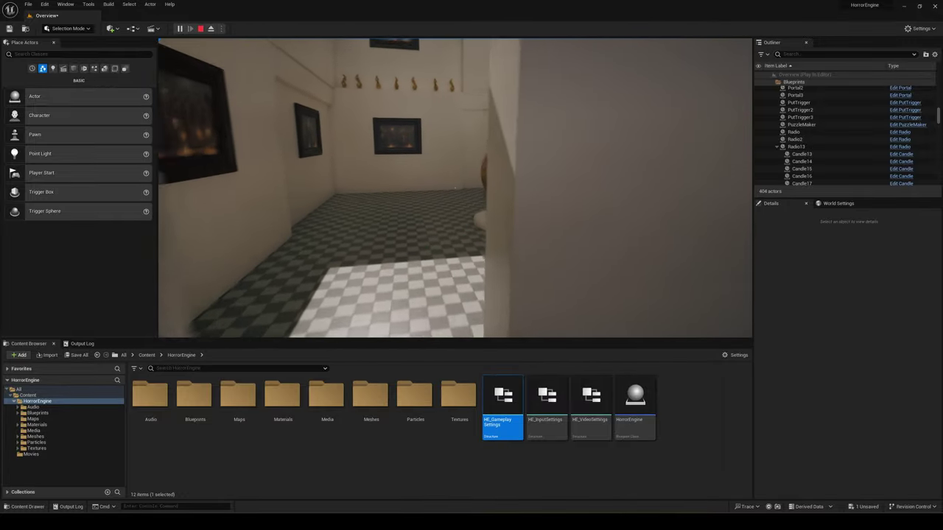
{"action": "key", "text": "a"}
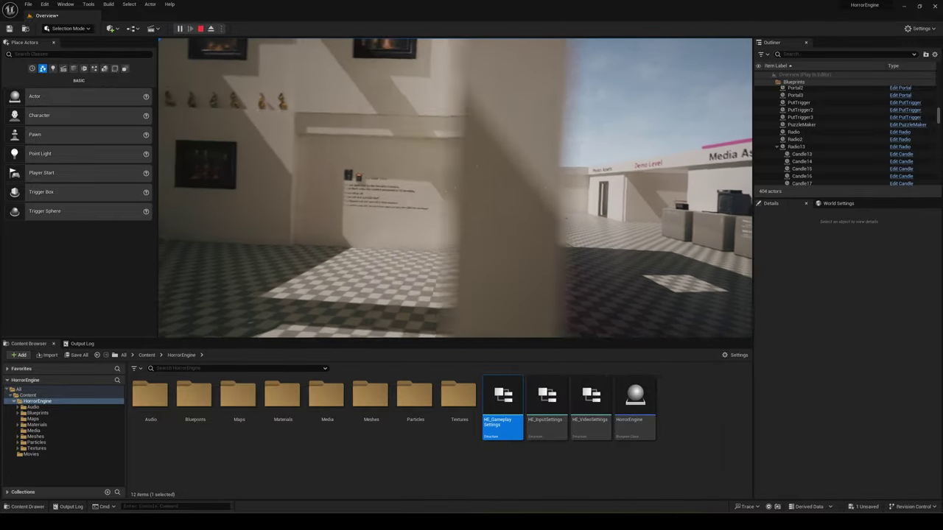
{"action": "key", "text": "e"}
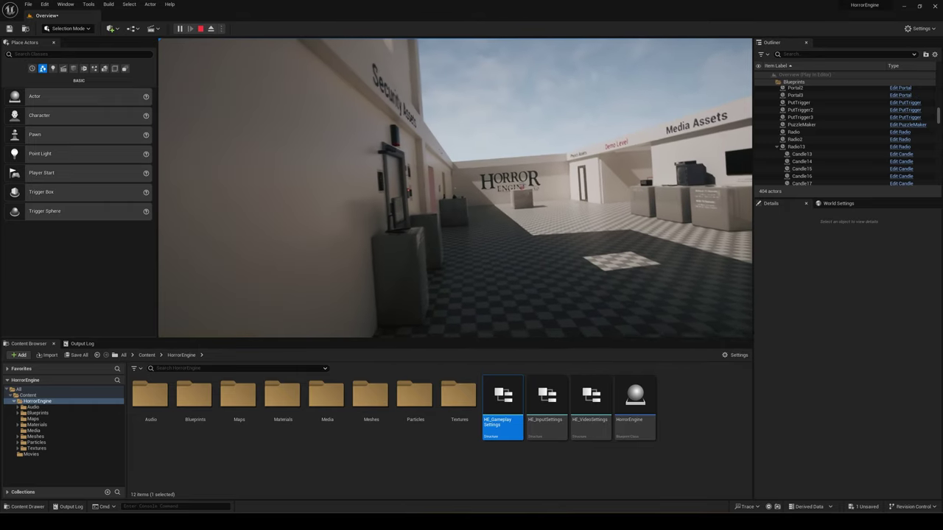
{"action": "key", "text": "Escape"}
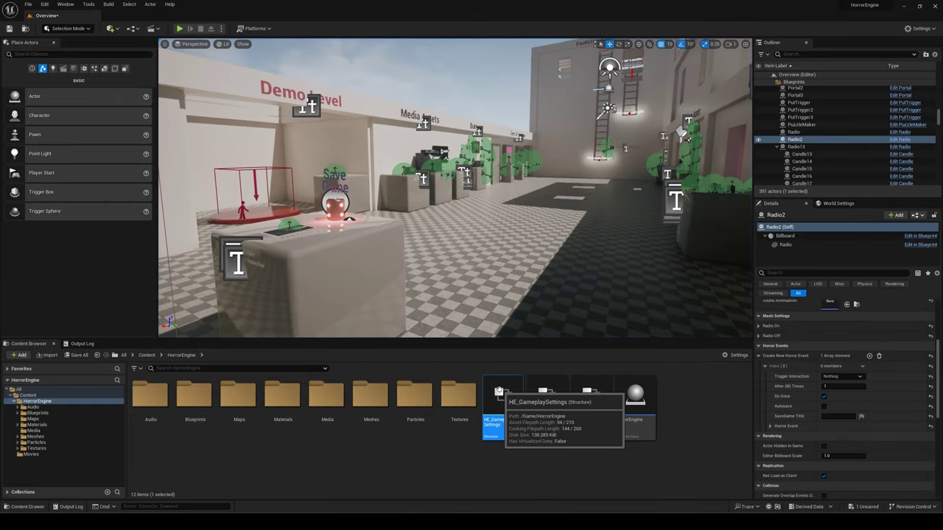
- In HE_GameplaySettings, set the player's Standing Height to 150 cm and Crouched Height to 30 cm
{"action": "double_click", "coordinate": [502, 405]}
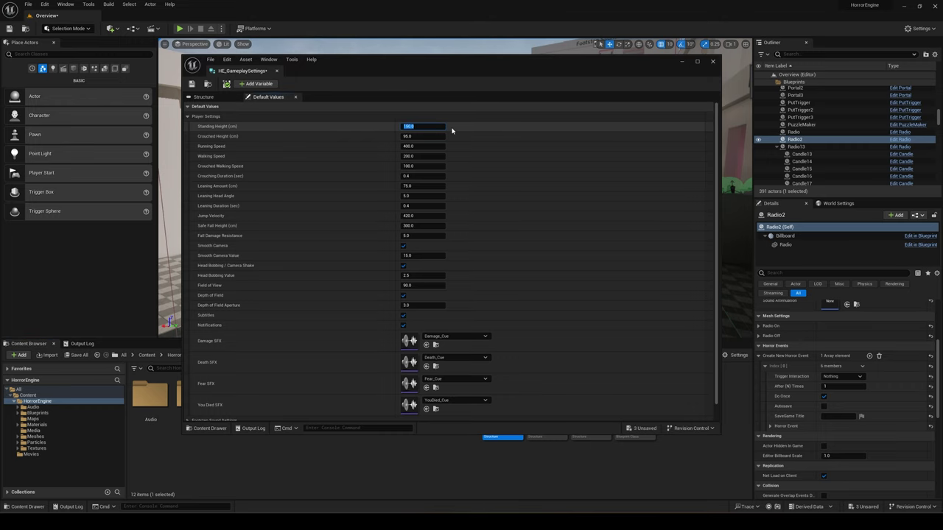
{"action": "left_click", "coordinate": [420, 137]}
{"action": "type", "text": "30"}
{"action": "left_click", "coordinate": [713, 62]}
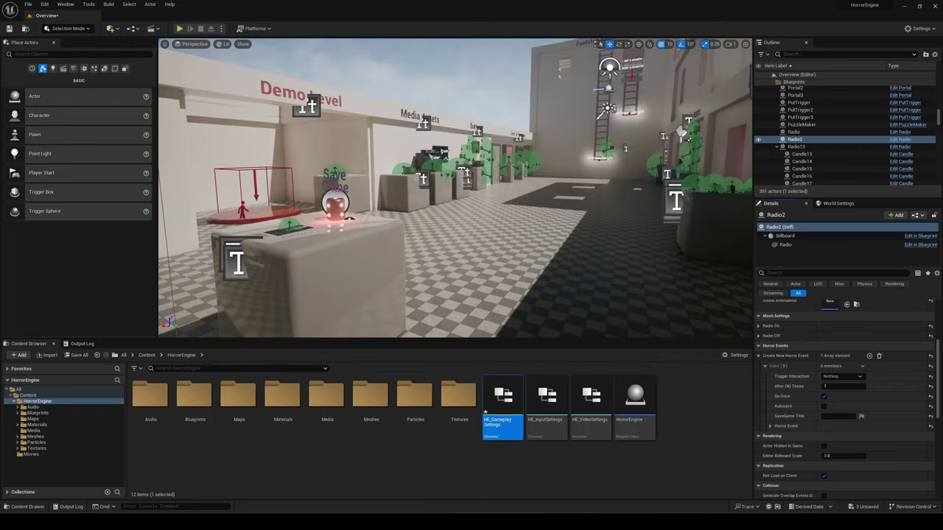
- Playtest the level and crouch repeatedly beside the Save Game block to check the standing and crouched heights
{"action": "left_click", "coordinate": [178, 29]}
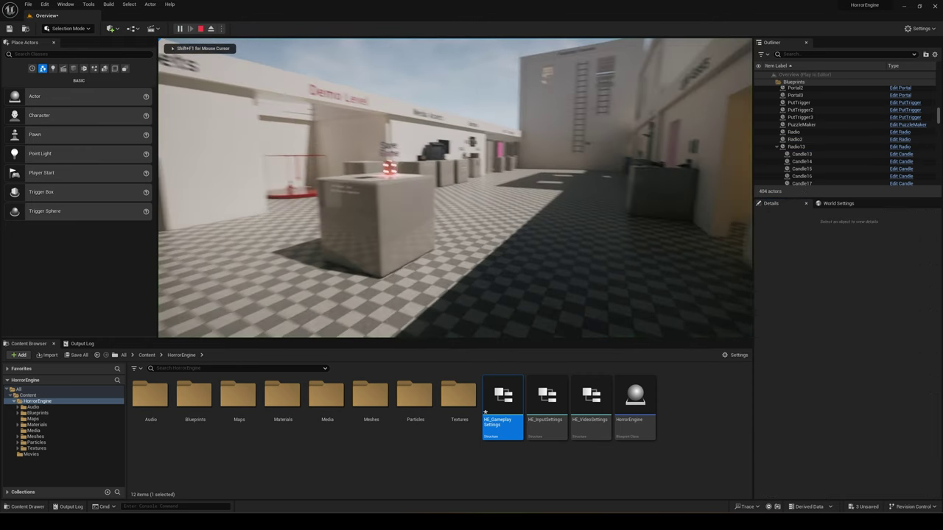
{"action": "key", "text": "w"}
{"action": "key", "text": "a"}
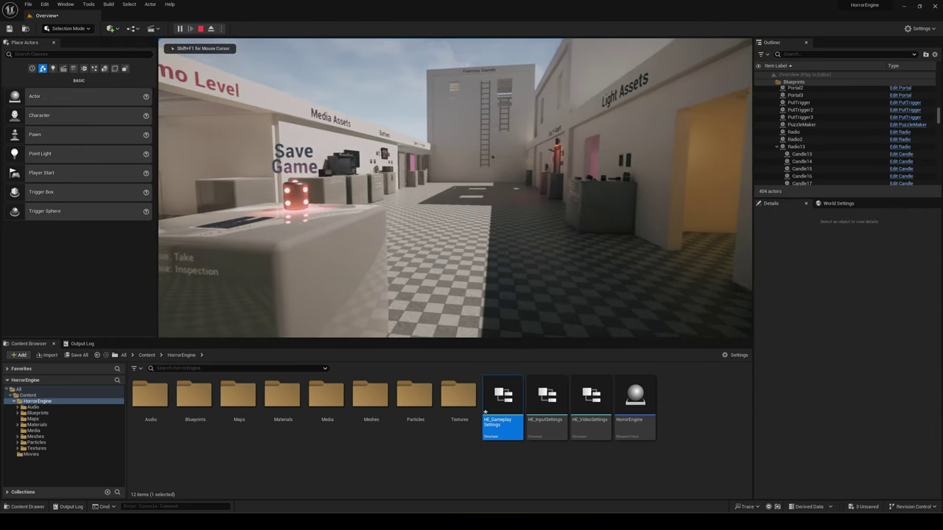
{"action": "key", "text": "c"}
{"action": "key", "text": "c"}
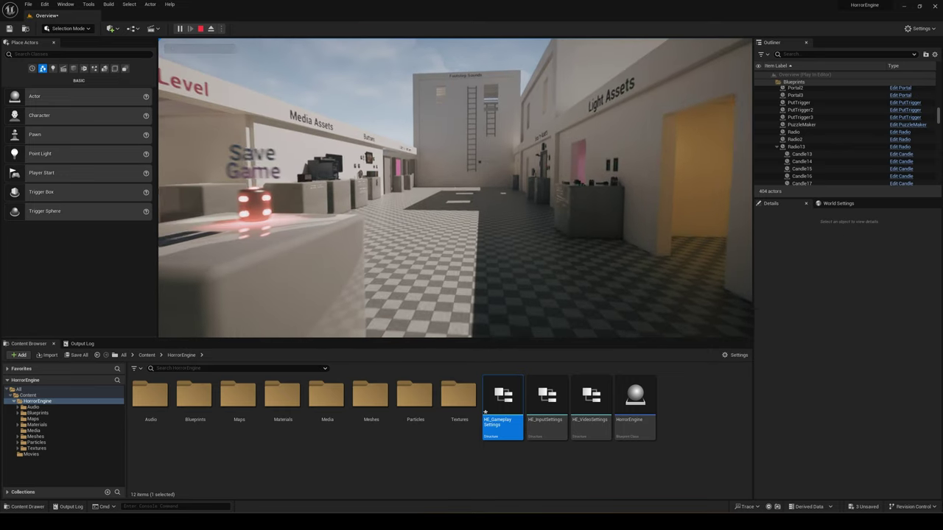
{"action": "key", "text": "c"}
{"action": "key", "text": "c"}
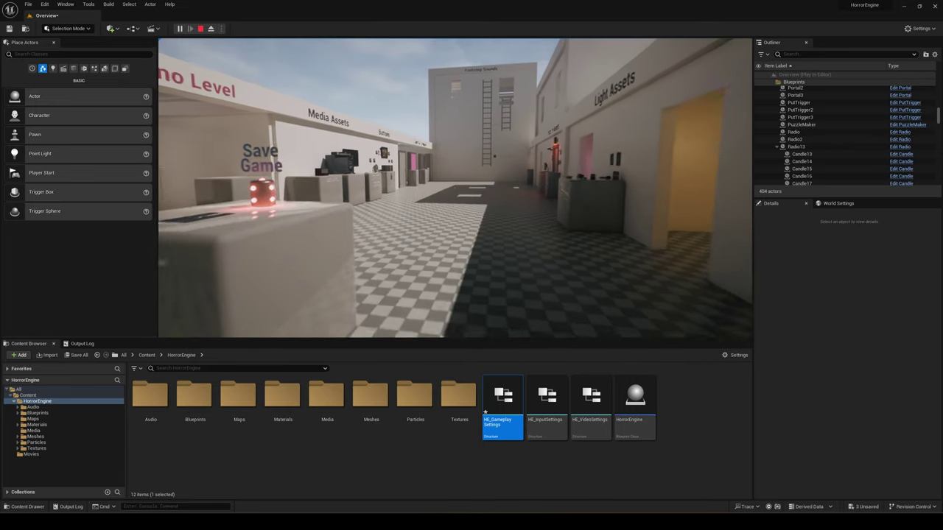
{"action": "key", "text": "Escape"}
- Set the player's Running Speed to 800 and Walking Speed to 100 in HE_GameplaySettings
{"action": "double_click", "coordinate": [502, 405]}
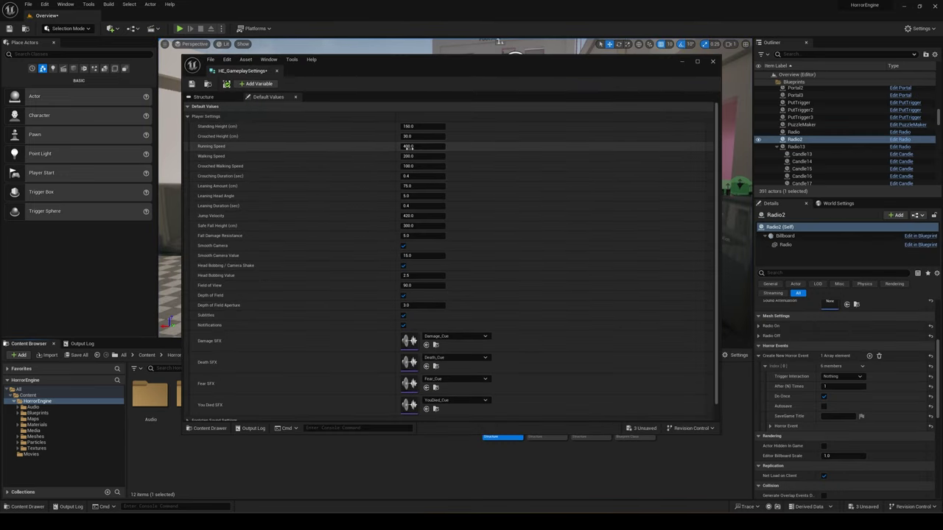
{"action": "left_click", "coordinate": [446, 150]}
{"action": "type", "text": "800"}
{"action": "key", "text": "Tab"}
{"action": "type", "text": "100"}
{"action": "key", "text": "Return"}
{"action": "left_click", "coordinate": [682, 62]}
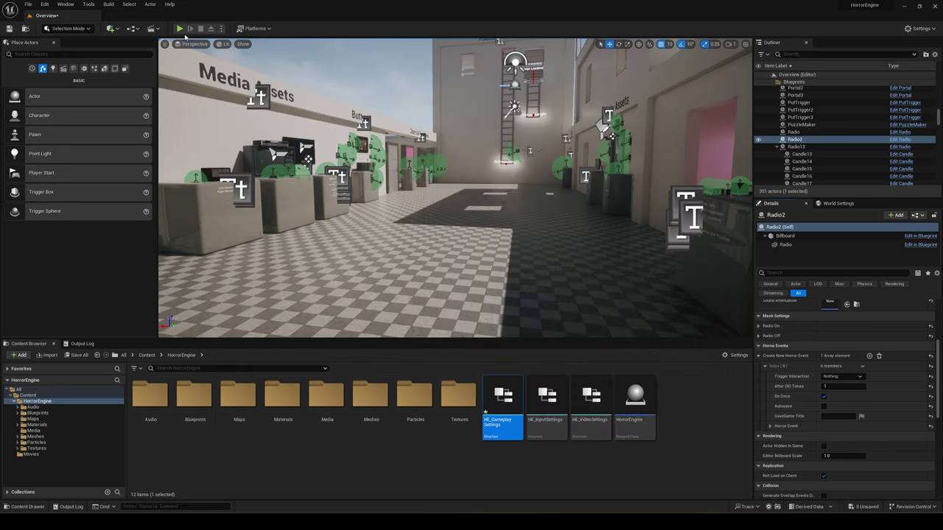
- Playtest the level, running through the hall to check the new movement speeds
{"action": "left_click", "coordinate": [179, 28]}
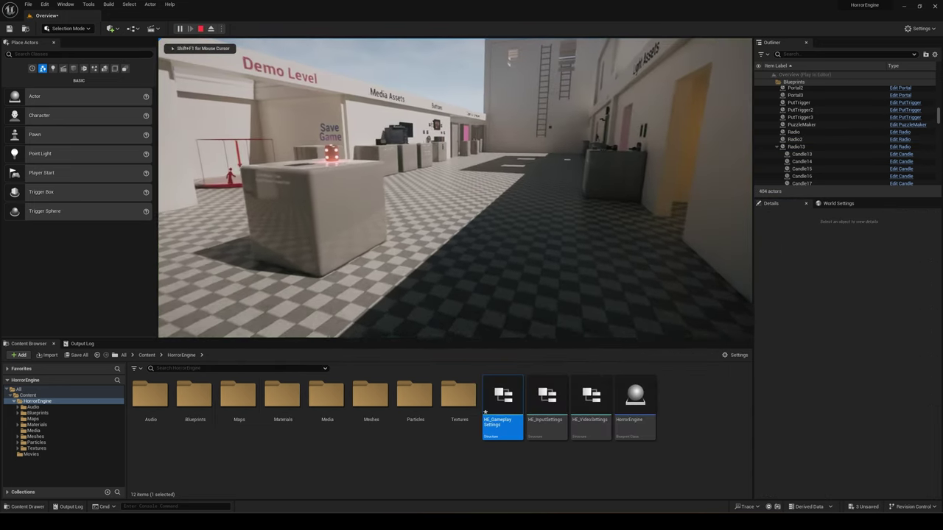
{"action": "key", "text": "shift+w"}
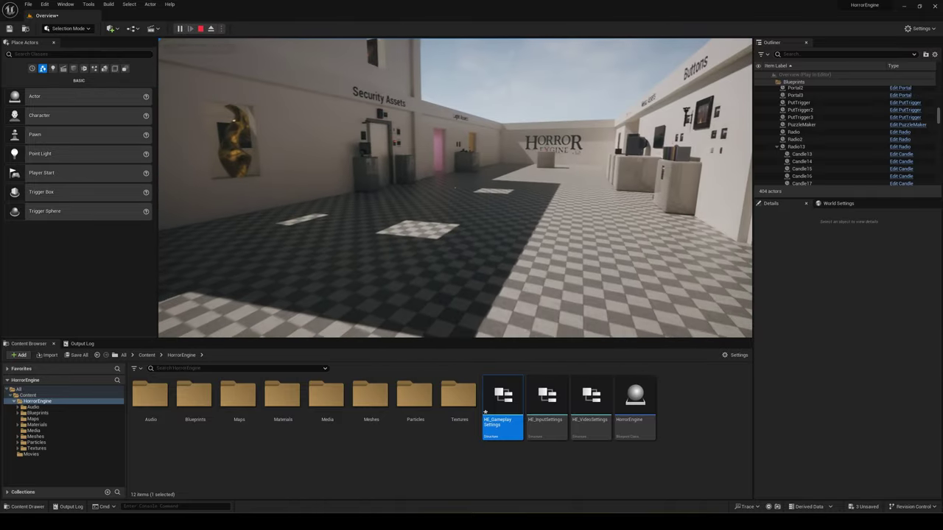
{"action": "key", "text": "Escape"}
- In HE_GameplaySettings, set Crouched Walking Speed to 50 and Crouching Duration to 0.1 seconds
{"action": "double_click", "coordinate": [504, 401]}
{"action": "left_click", "coordinate": [422, 166]}
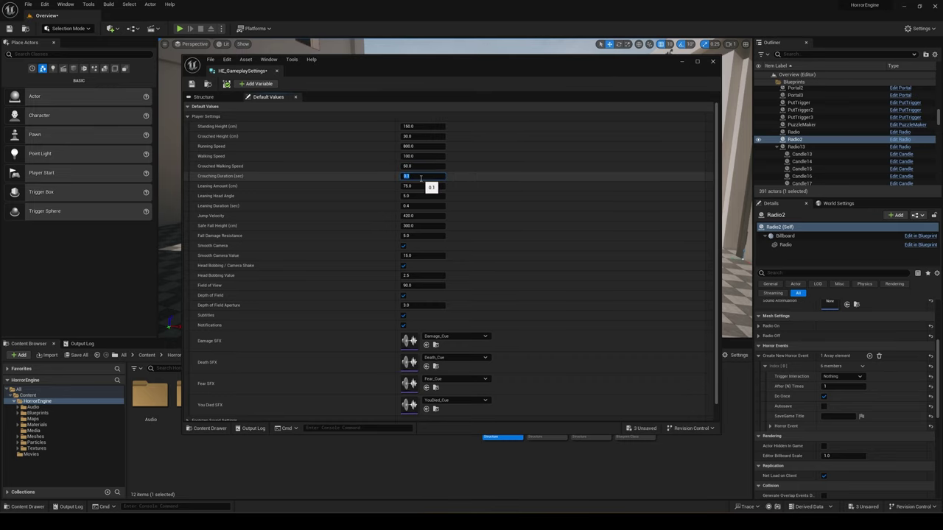
{"action": "left_click", "coordinate": [682, 62]}
- Playtest the level, crouching and moving forward to check the crouched speed and crouching duration
{"action": "left_click", "coordinate": [180, 29]}
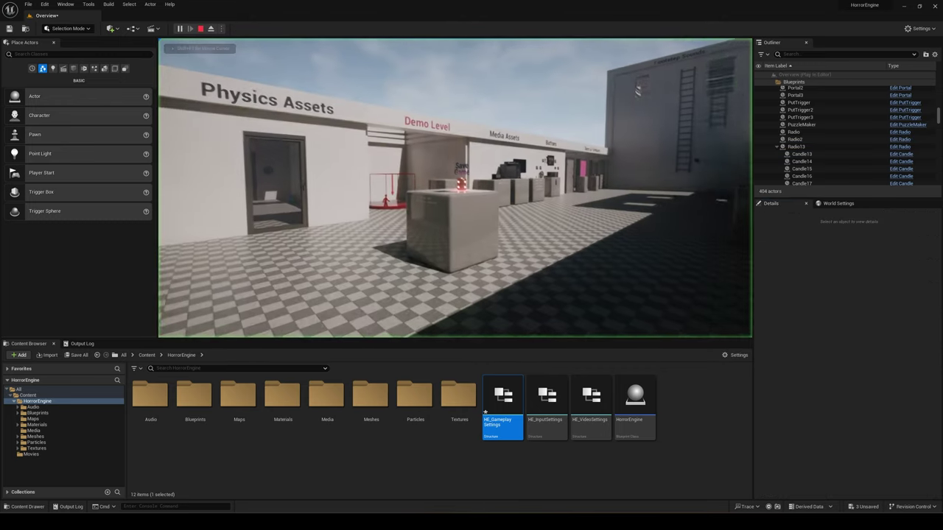
{"action": "key", "text": "w"}
{"action": "key", "text": "ctrl"}
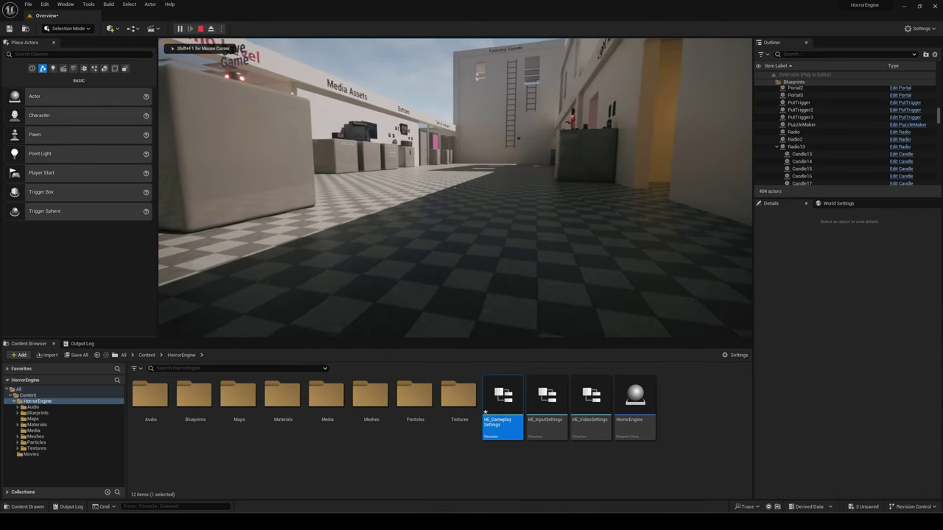
{"action": "key", "text": "ctrl"}
{"action": "key", "text": "ctrl"}
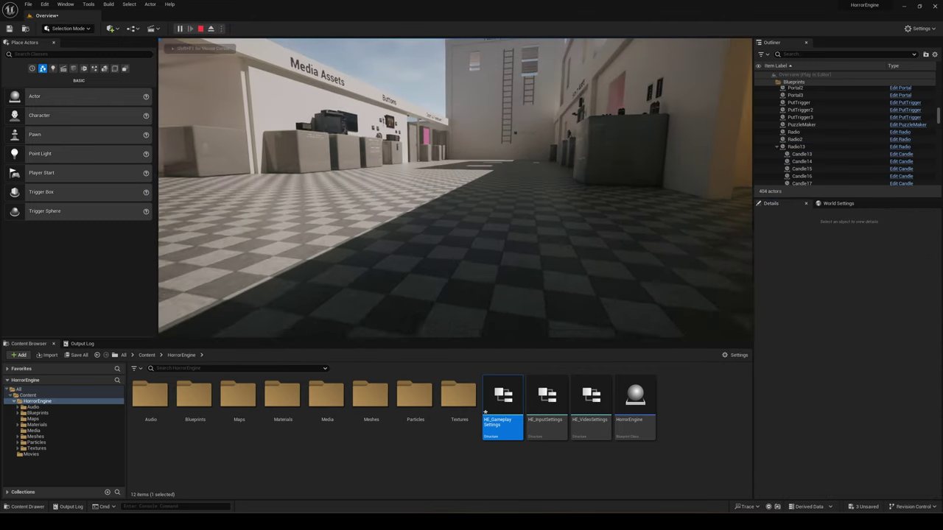
{"action": "key", "text": "Escape"}
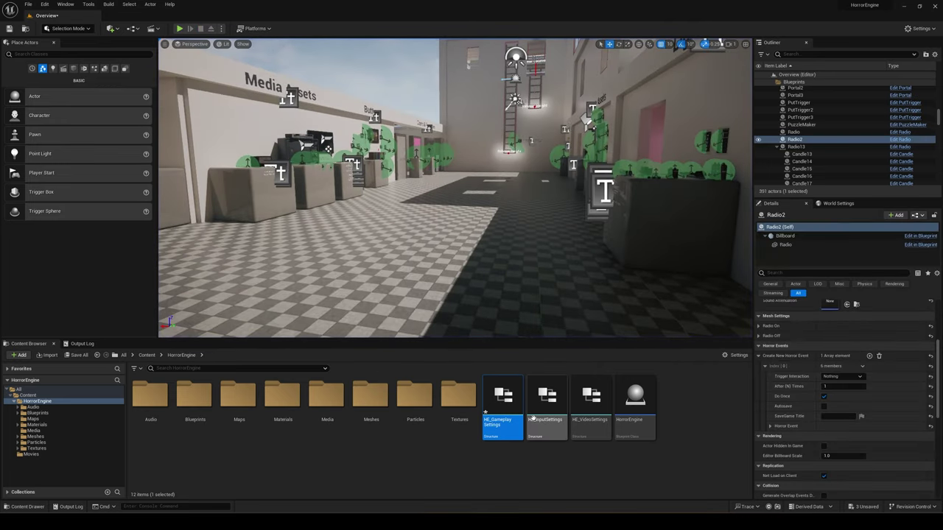
- Undo the height, speed and crouching duration changes in the HE_GameplaySettings player settings
{"action": "double_click", "coordinate": [505, 400]}
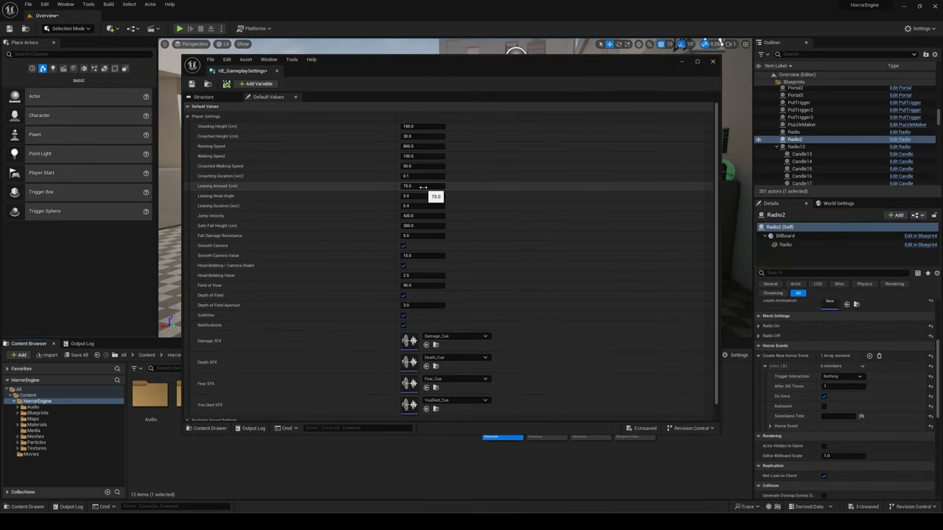
{"action": "key", "text": "ctrl+z"}
{"action": "key", "text": "ctrl+z"}
{"action": "key", "text": "ctrl+z"}
{"action": "key", "text": "ctrl+z"}
{"action": "key", "text": "ctrl+z"}
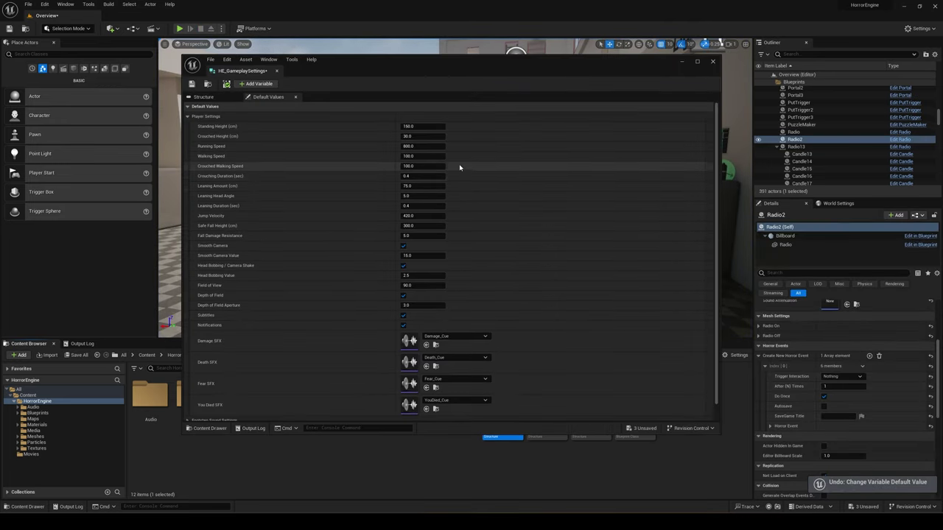
{"action": "key", "text": "ctrl+z"}
- Set the player's Leaning Amount to 120 cm
{"action": "left_click", "coordinate": [419, 185]}
{"action": "type", "text": "12"}
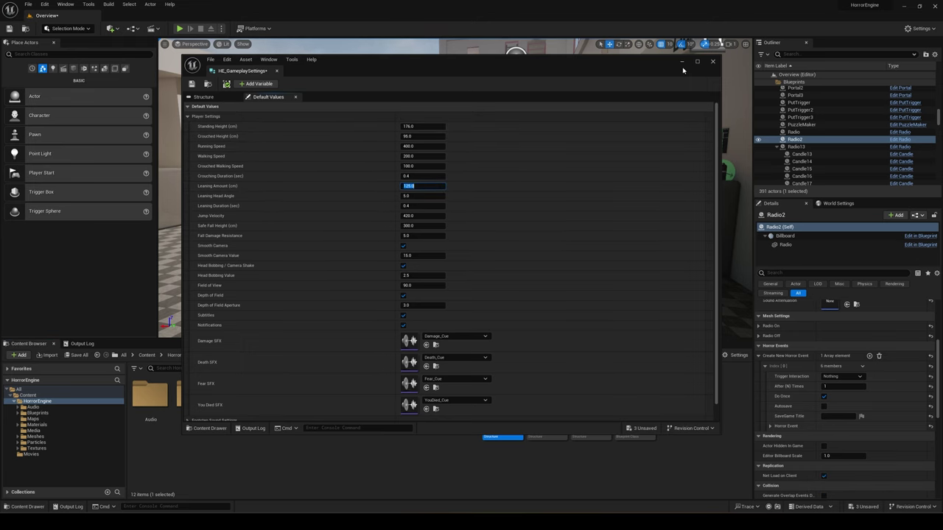
- Playtest the level, moving around and leaning to both sides to check the new leaning amount
{"action": "left_click", "coordinate": [682, 64]}
{"action": "left_click", "coordinate": [180, 29]}
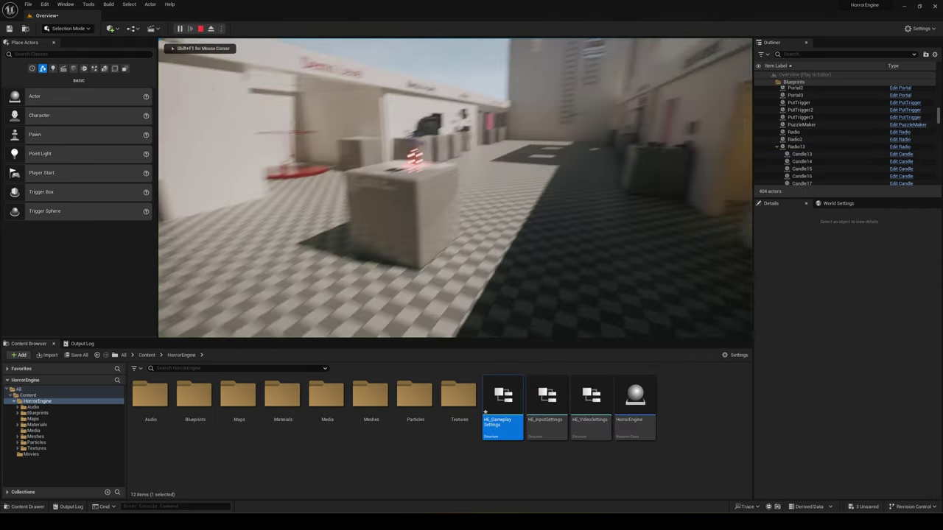
{"action": "key", "text": "w"}
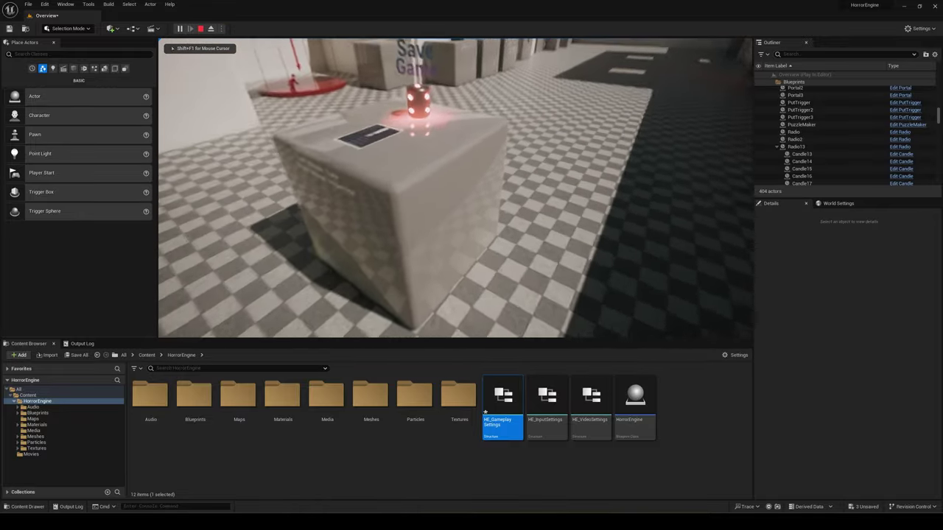
{"action": "key", "text": "e"}
{"action": "key", "text": "q"}
{"action": "key", "text": "d"}
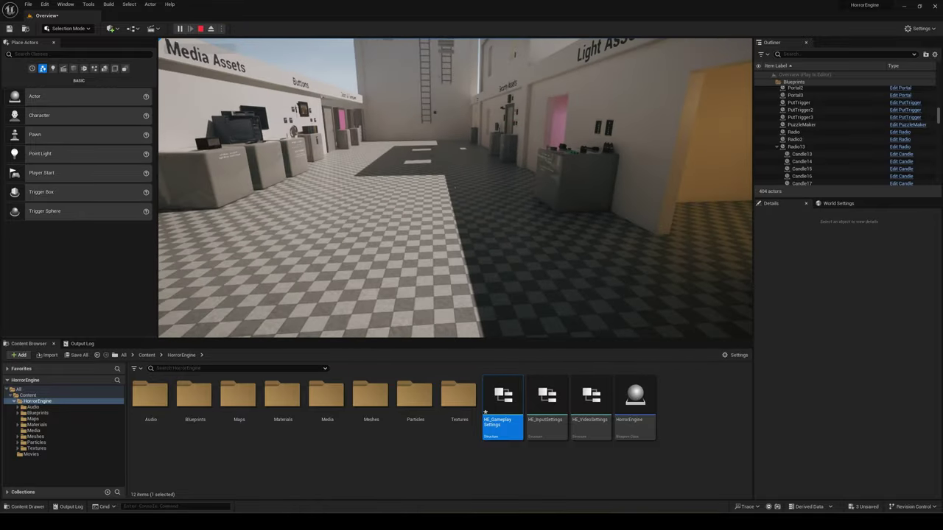
{"action": "key", "text": "Escape"}
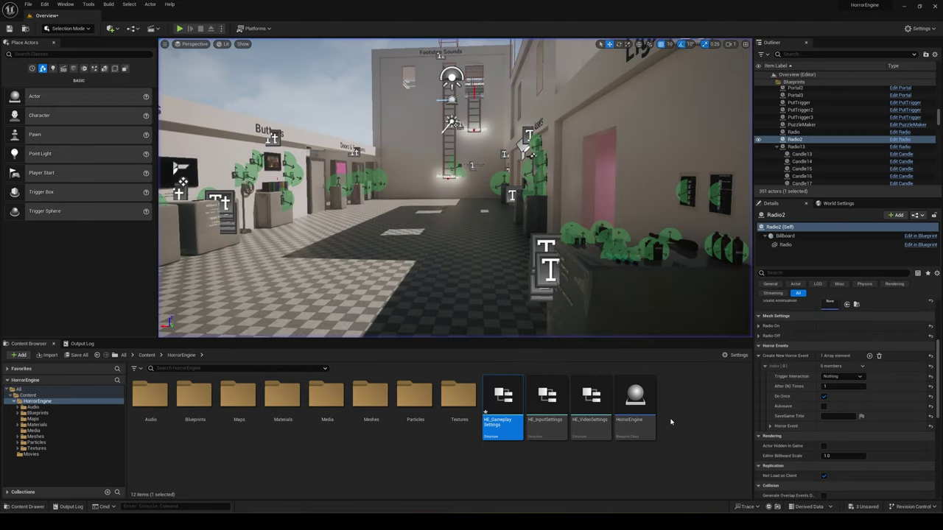
- In HE_GameplaySettings, set the player's Leaning Head Angle to 15
{"action": "double_click", "coordinate": [501, 402]}
{"action": "left_click", "coordinate": [436, 197]}
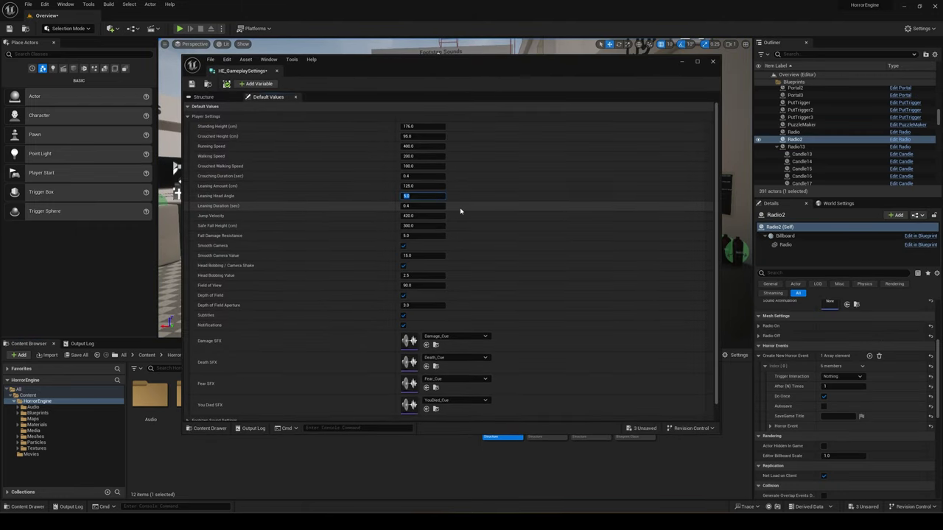
{"action": "type", "text": "15"}
{"action": "key", "text": "Return"}
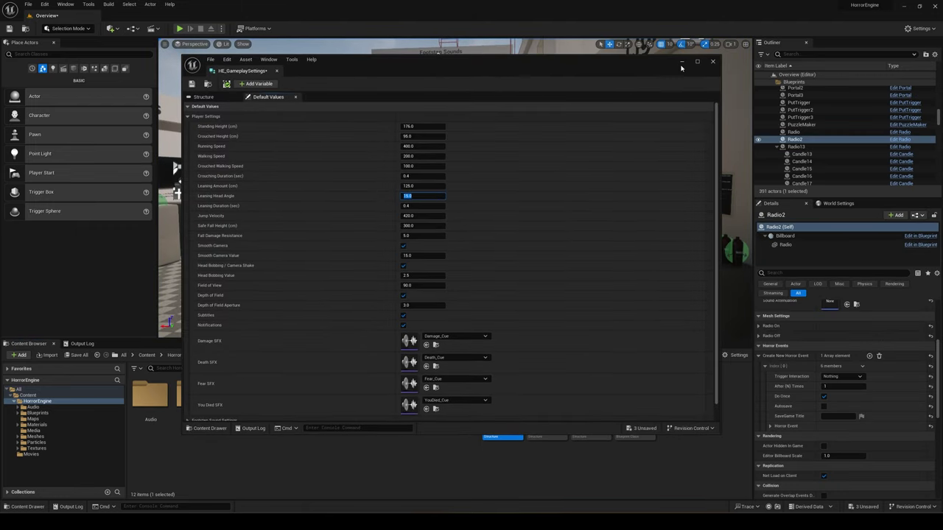
{"action": "left_click", "coordinate": [712, 61]}
- Playtest the level and lean sideways to check the head angle
{"action": "left_click", "coordinate": [183, 29]}
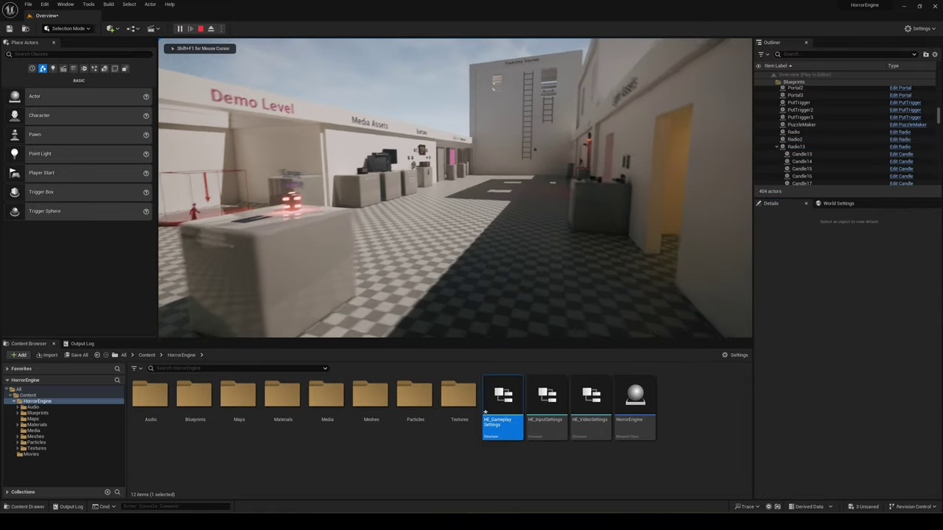
{"action": "key", "text": "q"}
{"action": "key", "text": "Escape"}
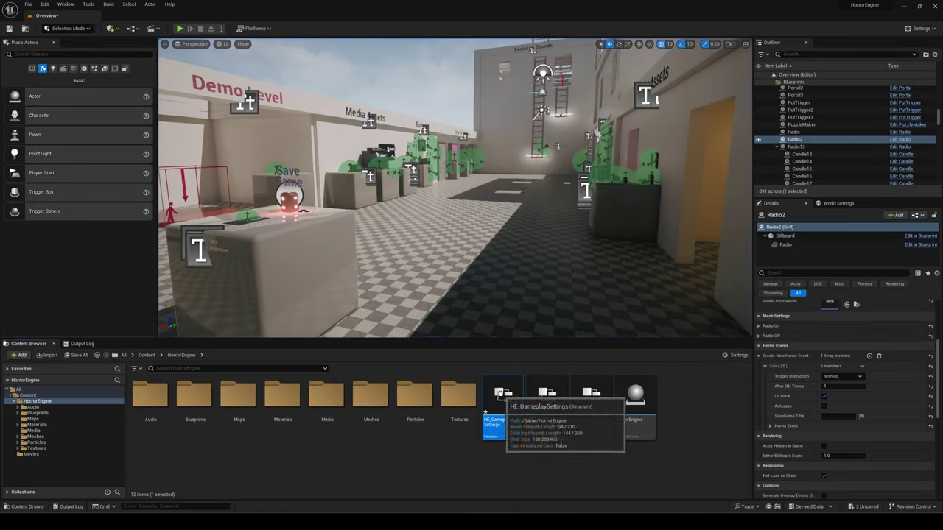
- Undo the leaning changes in HE_GameplaySettings and set the player's Jump Velocity to 800
{"action": "double_click", "coordinate": [502, 406]}
{"action": "key", "text": "ctrl+z"}
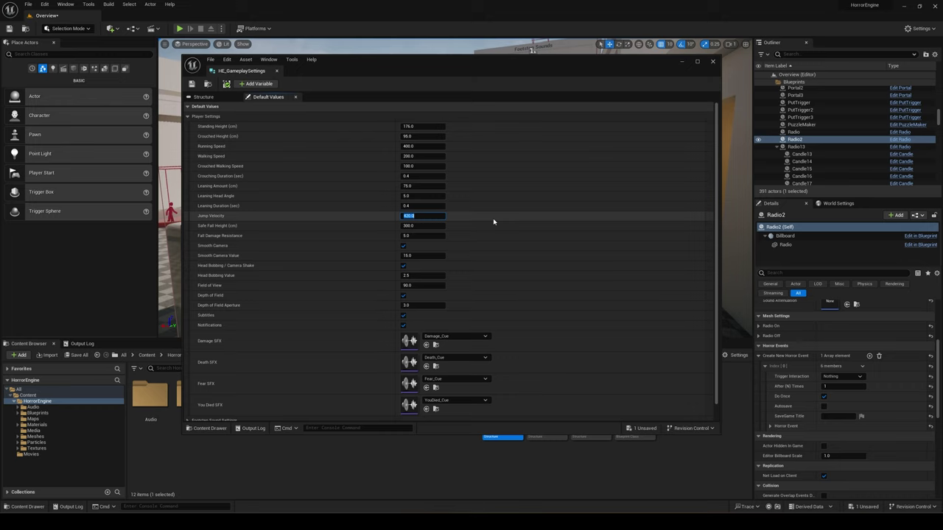
{"action": "type", "text": "800"}
{"action": "key", "text": "Return"}
{"action": "left_click", "coordinate": [683, 63]}
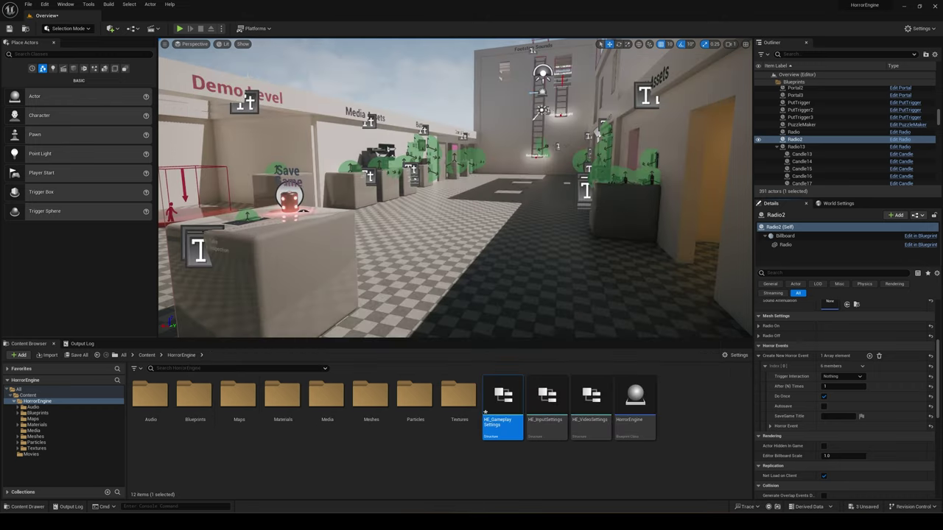
- Playtest the level, moving forward and jumping to check the jump velocity
{"action": "left_click", "coordinate": [179, 29]}
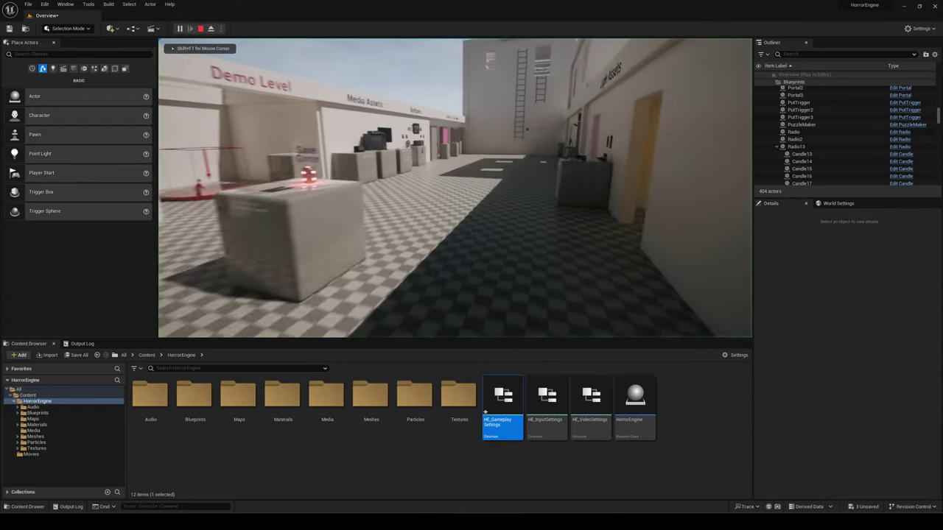
{"action": "key", "text": "w"}
{"action": "key", "text": "space"}
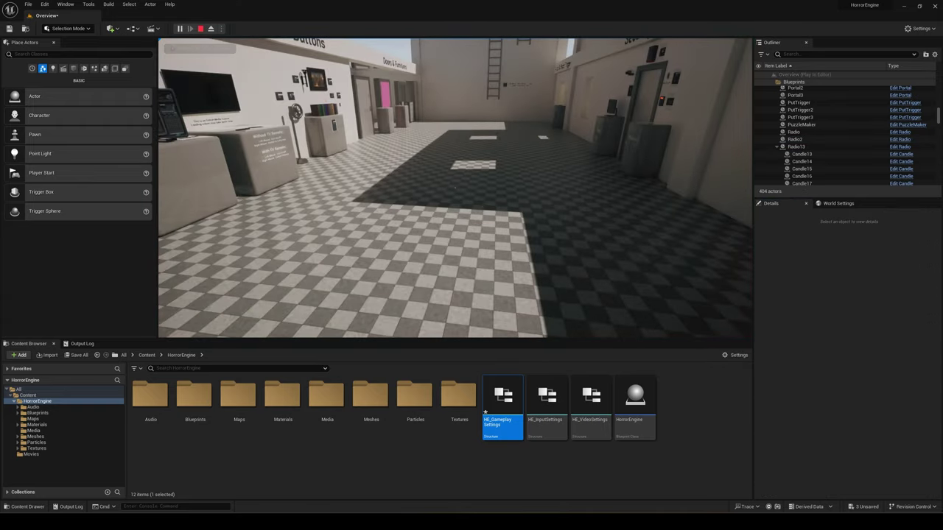
{"action": "key", "text": "Escape"}
- Set the player's Safe Fall Height to 800 cm in HE_GameplaySettings and playtest moving forward through the level
{"action": "double_click", "coordinate": [503, 401]}
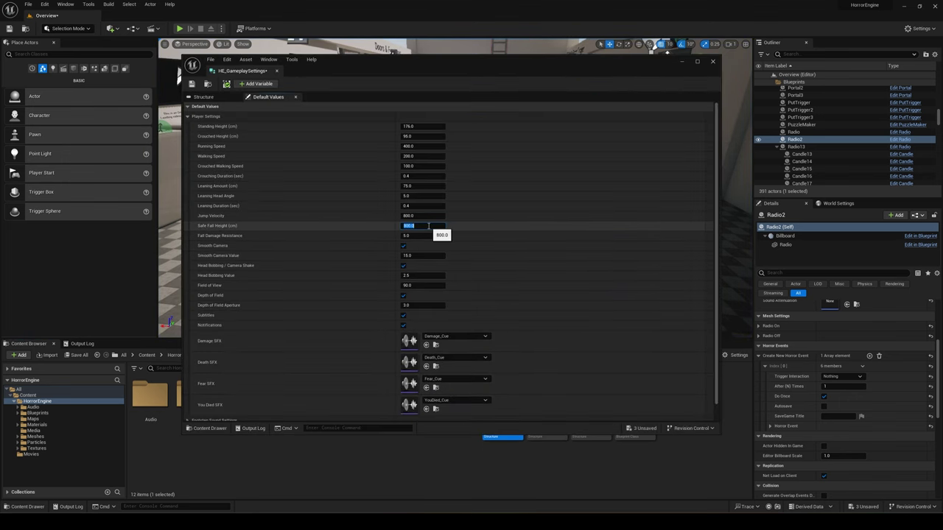
{"action": "left_click", "coordinate": [712, 62]}
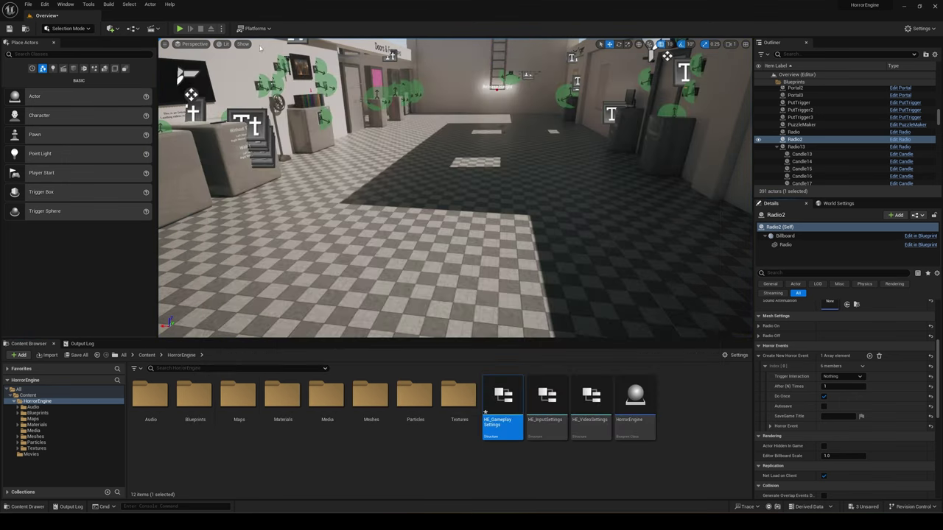
{"action": "left_click", "coordinate": [180, 28]}
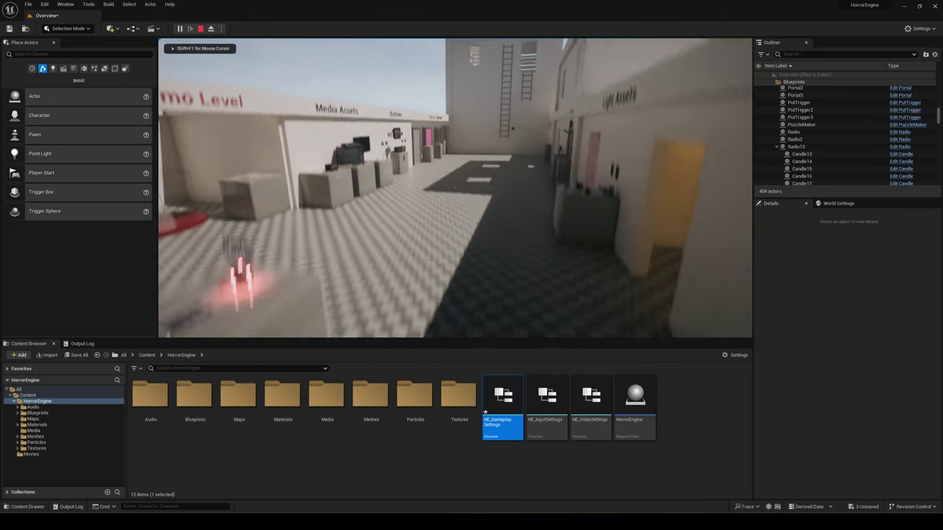
{"action": "key", "text": "w"}
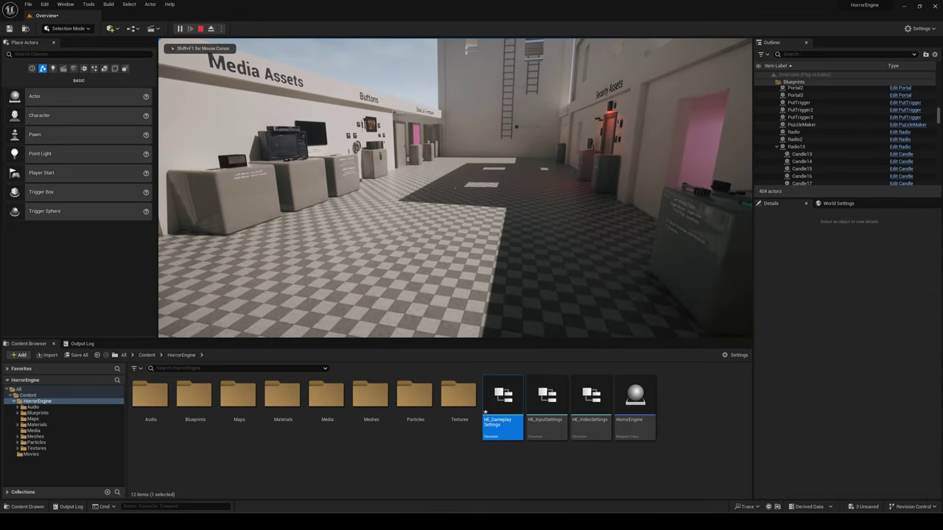
{"action": "key", "text": "Escape"}
- Undo the jump velocity and safe fall height changes, and playtest a fall to check the damage taken
{"action": "double_click", "coordinate": [502, 402]}
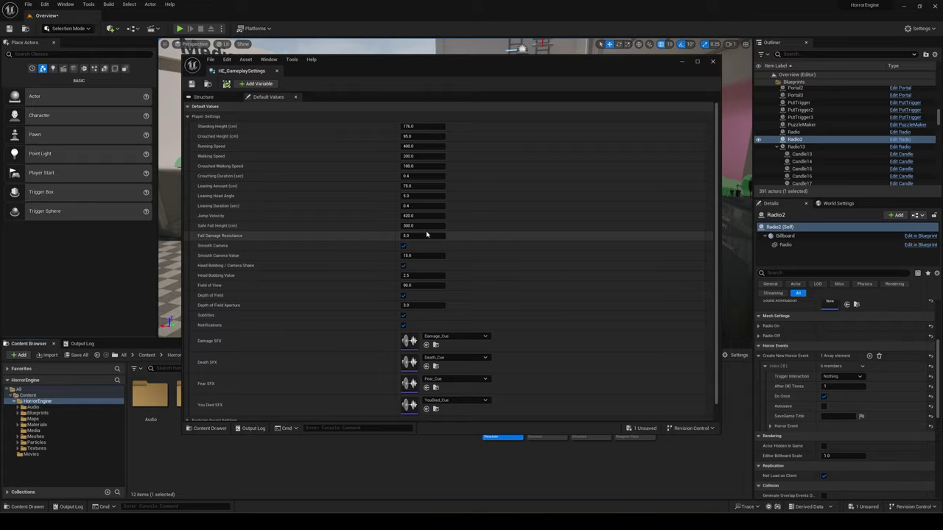
{"action": "left_click", "coordinate": [683, 63]}
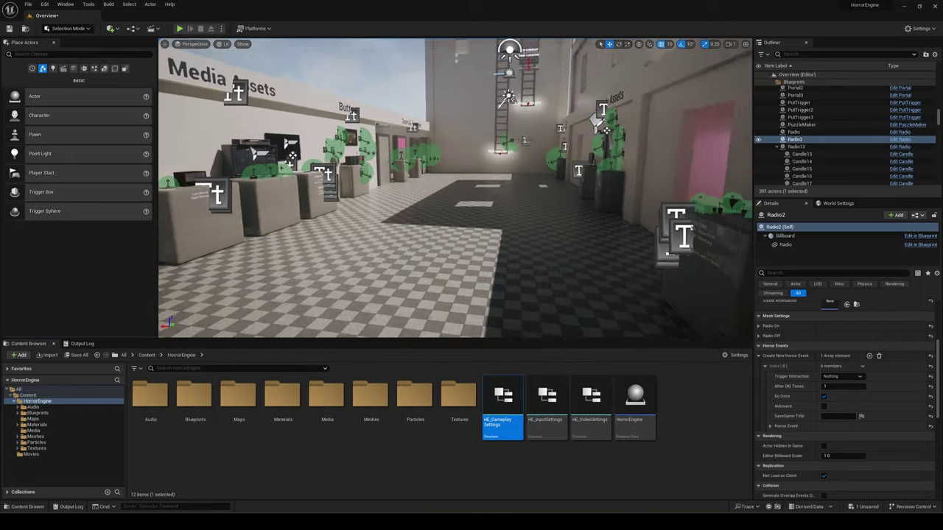
{"action": "right_click_drag", "start_coordinate": [229, 70], "coordinate": [228, 70]}
{"action": "left_click", "coordinate": [179, 29]}
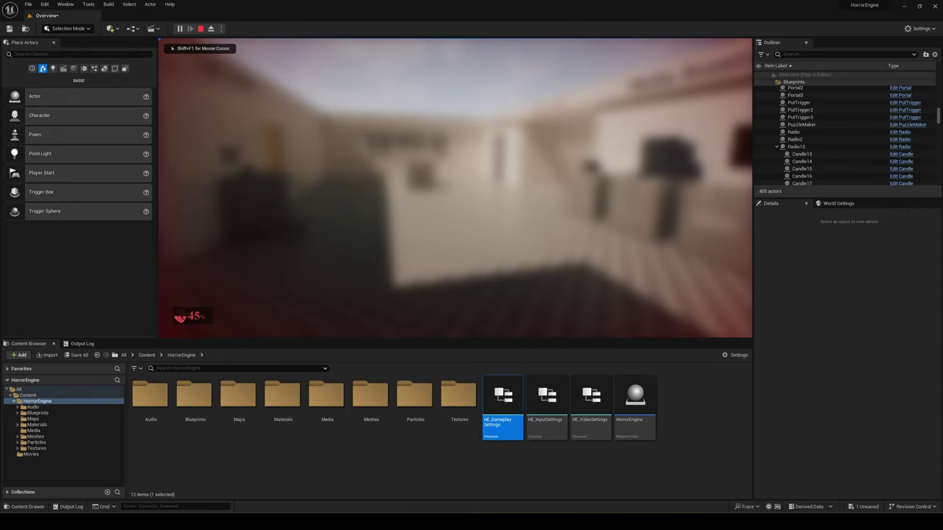
{"action": "key", "text": "Escape"}
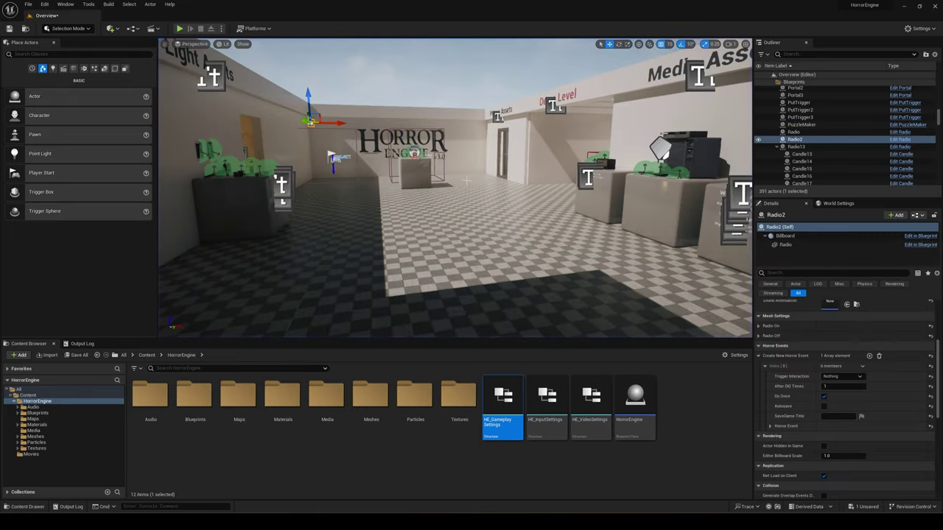
- Set the player's Fall Damage Resistance to 30 in HE_GameplaySettings
{"action": "right_click_drag", "start_coordinate": [466, 180], "coordinate": [498, 375]}
{"action": "double_click", "coordinate": [498, 383]}
{"action": "left_click", "coordinate": [418, 236]}
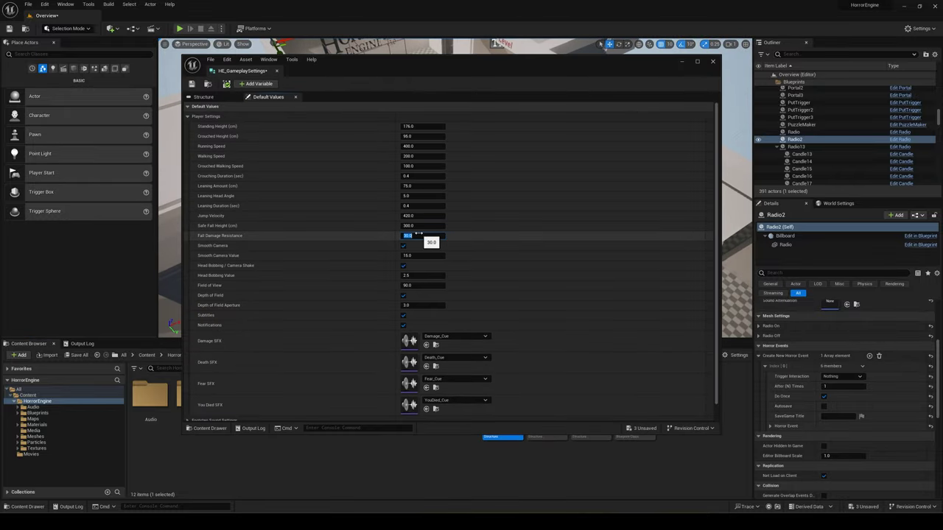
{"action": "left_click", "coordinate": [682, 62]}
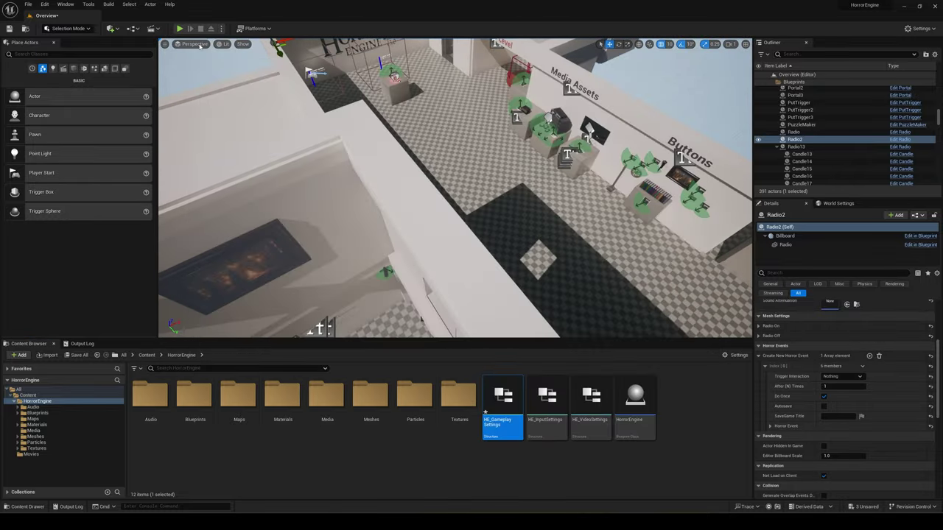
- Playtest the level from high above the floor, moving forward and falling to check the fall damage resistance
{"action": "left_click", "coordinate": [179, 29]}
{"action": "key", "text": "w"}
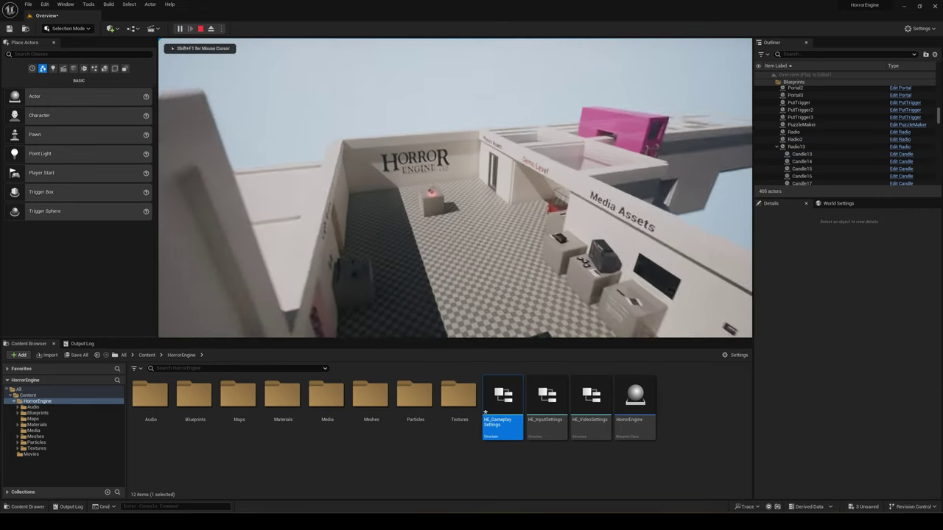
{"action": "key", "text": "Escape"}
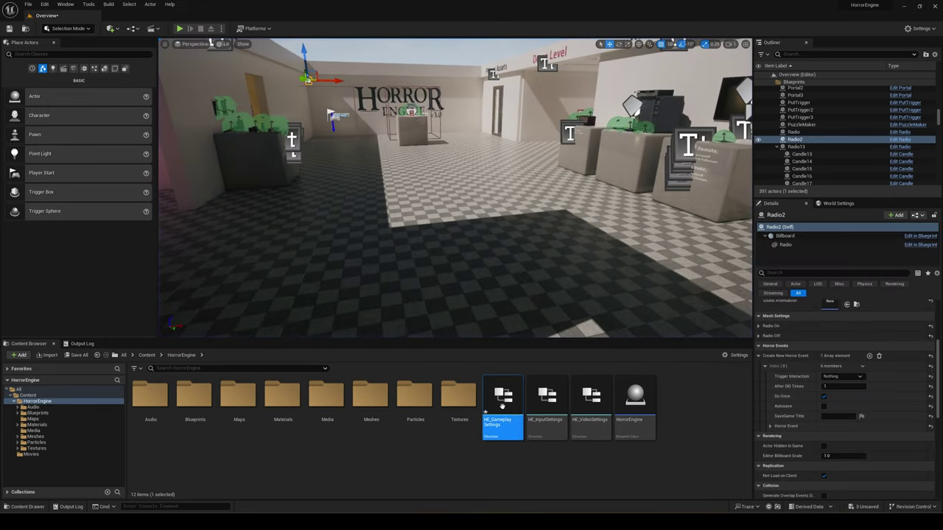
- Undo the fall damage resistance change in HE_GameplaySettings and set the Smooth Camera Value to 1
{"action": "double_click", "coordinate": [502, 402]}
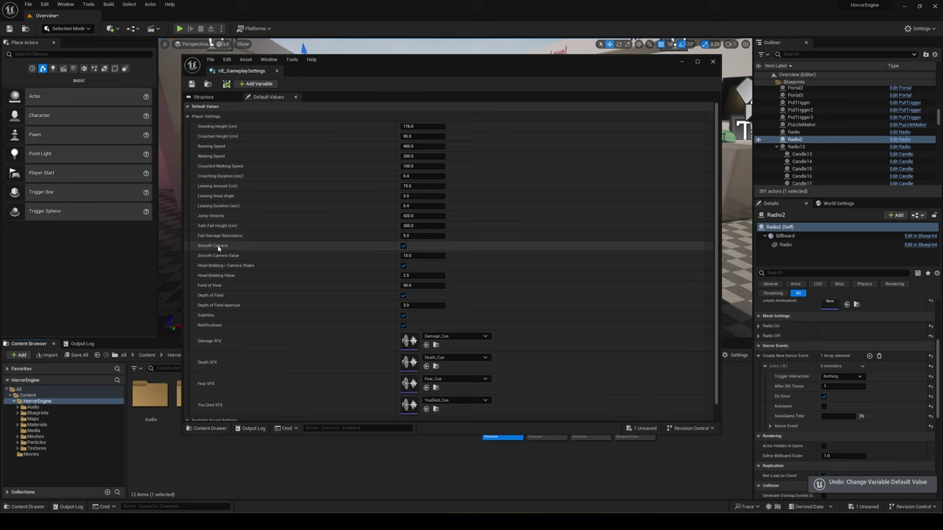
{"action": "left_click", "coordinate": [426, 255]}
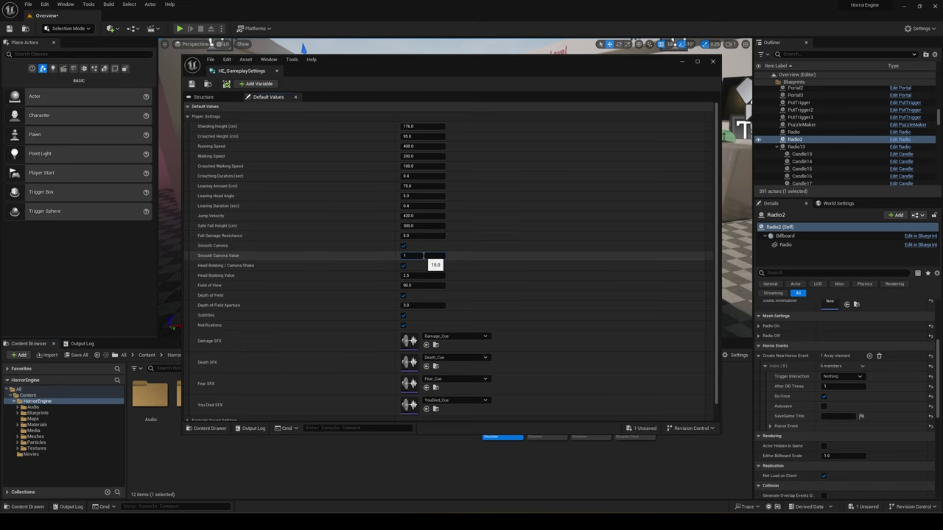
{"action": "left_click", "coordinate": [680, 62]}
- Playtest the level, walking and looking around to check the camera smoothing
{"action": "key", "text": "alt+p"}
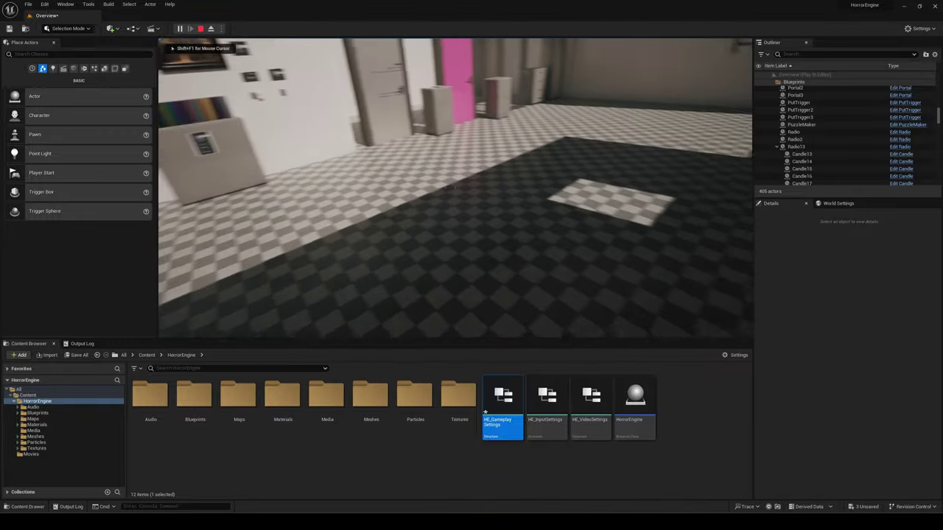
{"action": "key", "text": "w"}
{"action": "key", "text": "w"}
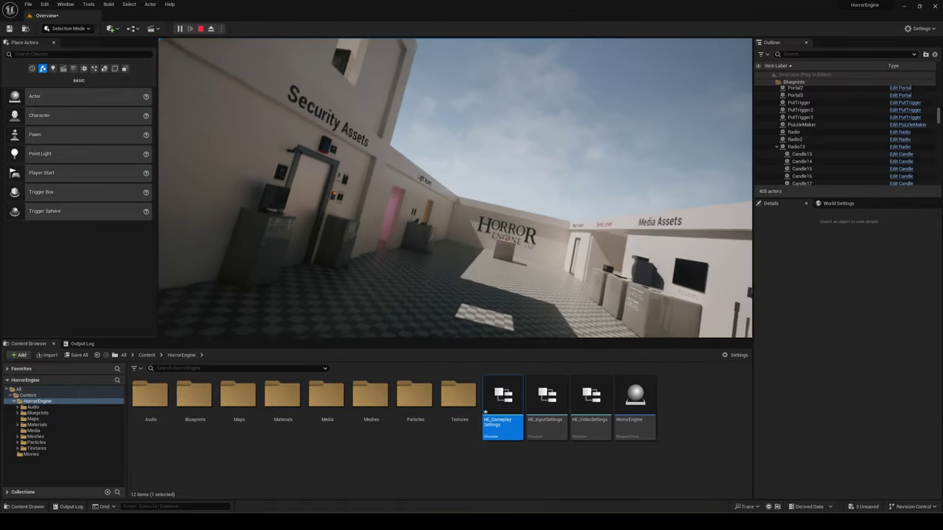
{"action": "key", "text": "Escape"}
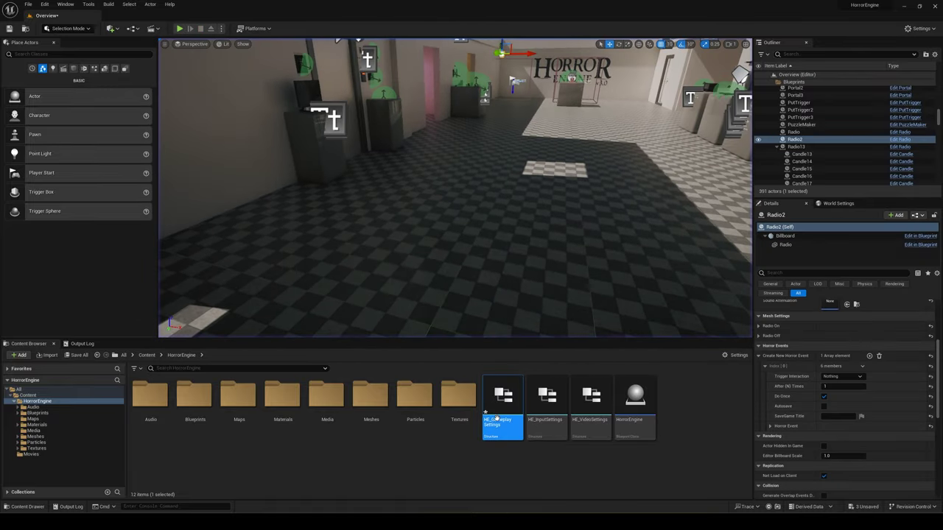
- Undo the Smooth Camera Value change in HE_GameplaySettings and change the player's Head Bobbing Value
{"action": "double_click", "coordinate": [502, 405]}
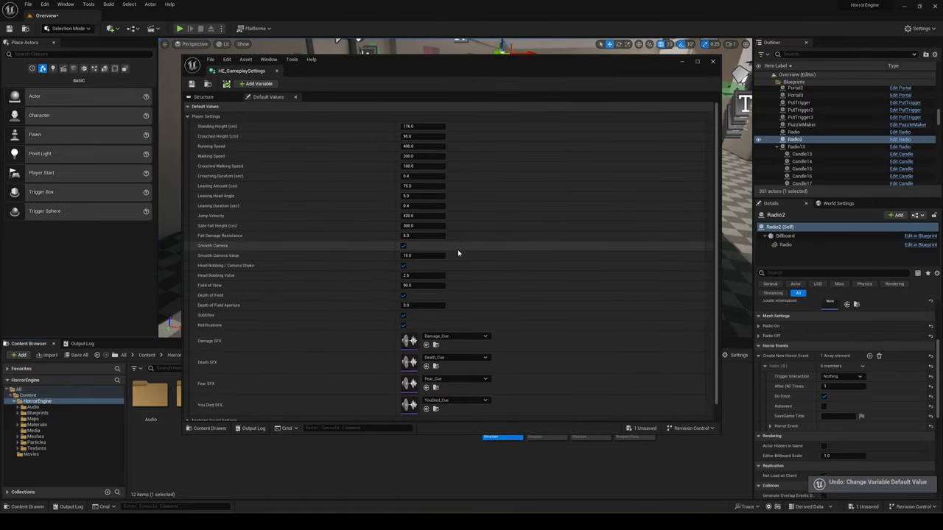
{"action": "left_click", "coordinate": [403, 246]}
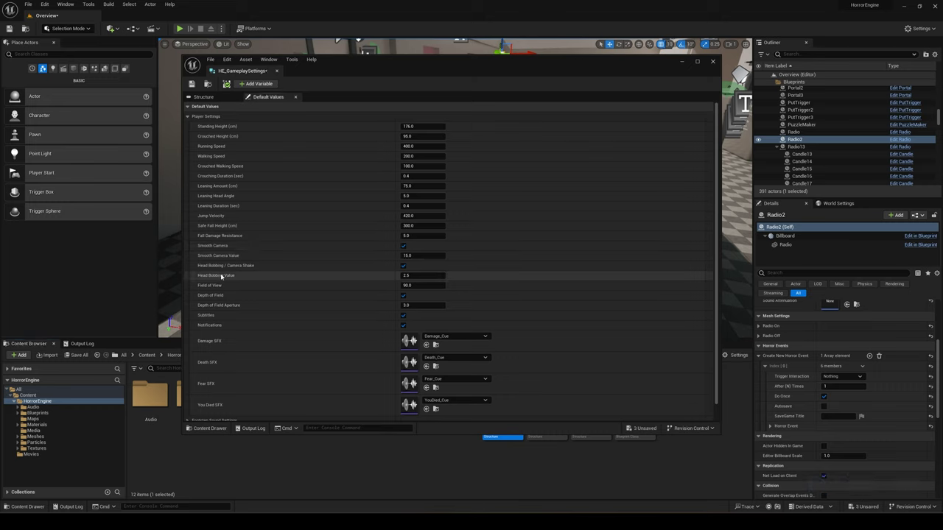
{"action": "key", "text": "Return"}
{"action": "left_click", "coordinate": [682, 61]}
- Playtest the level, moving forward through the hall to check the head bobbing
{"action": "left_click", "coordinate": [180, 29]}
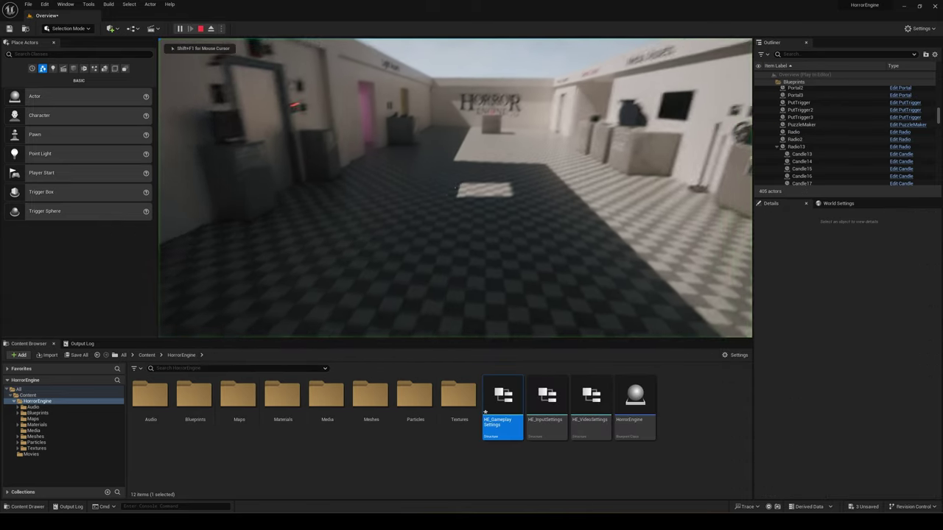
{"action": "key", "text": "w"}
{"action": "key", "text": "w"}
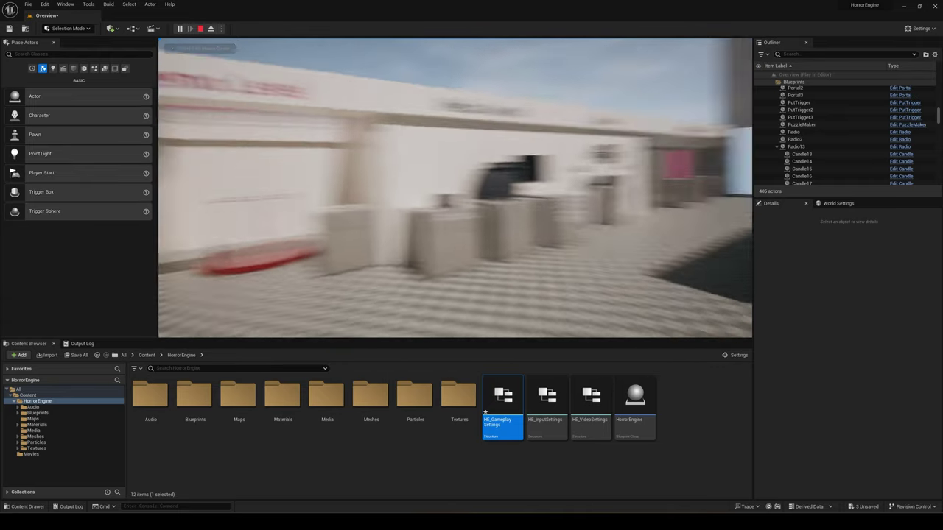
{"action": "key", "text": "Escape"}
- Undo the head bobbing change in HE_GameplaySettings and set the player's Field of View to 130
{"action": "double_click", "coordinate": [502, 404]}
{"action": "key", "text": "ctrl+z"}
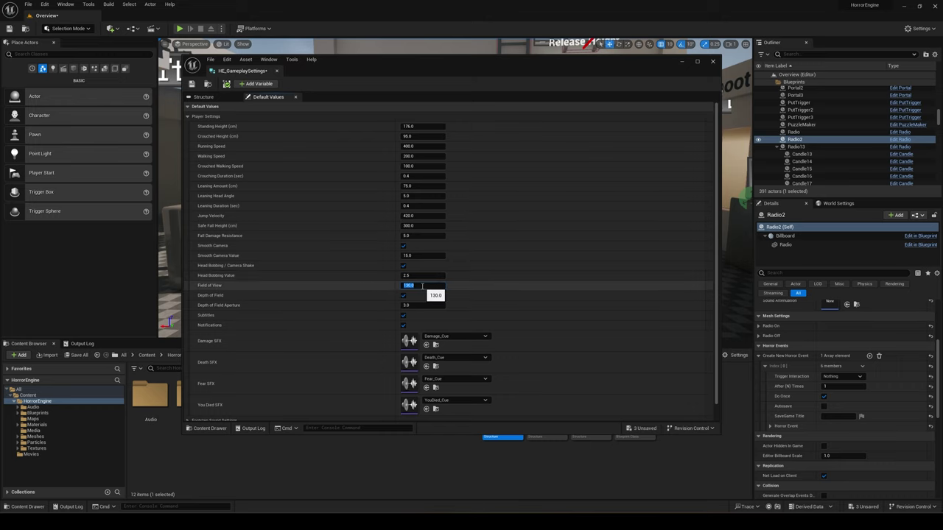
{"action": "left_click", "coordinate": [681, 63]}
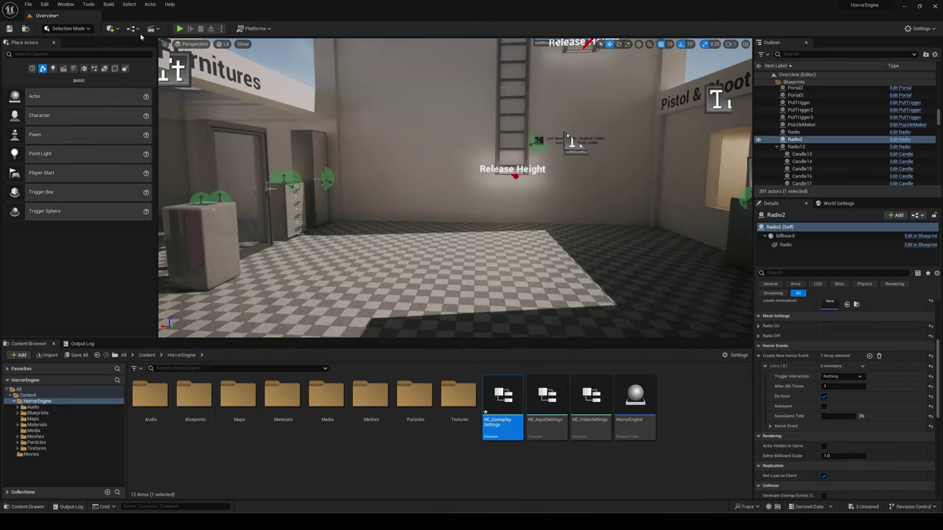
- Playtest the level to check the changed field of view
{"action": "left_click", "coordinate": [179, 28]}
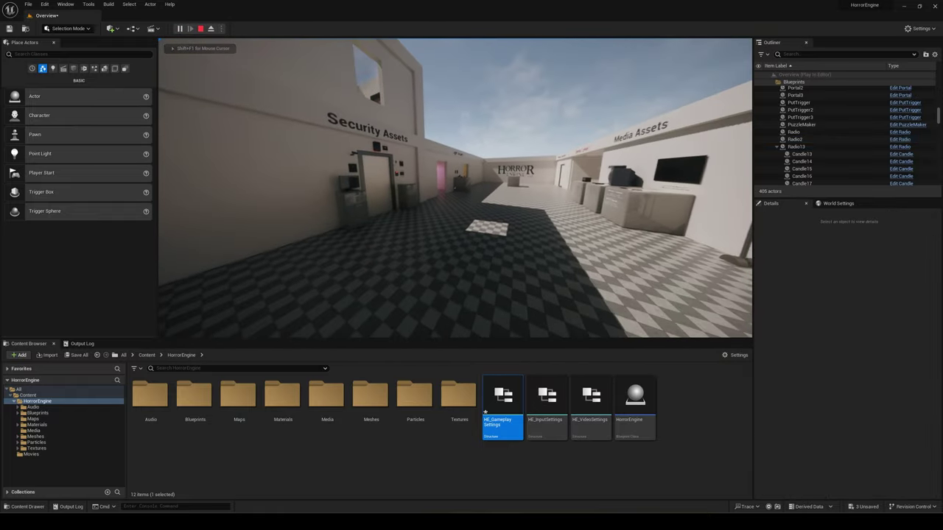
{"action": "key", "text": "Escape"}
- Undo the Field of View change in HE_GameplaySettings and set the player's Depth of Field Aperture to 1
{"action": "double_click", "coordinate": [503, 404]}
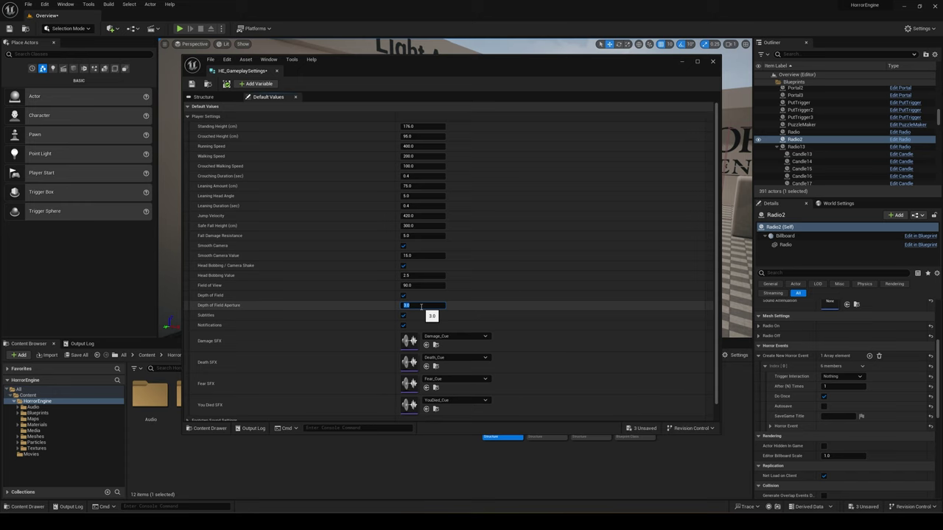
{"action": "left_click", "coordinate": [422, 305]}
{"action": "type", "text": "1"}
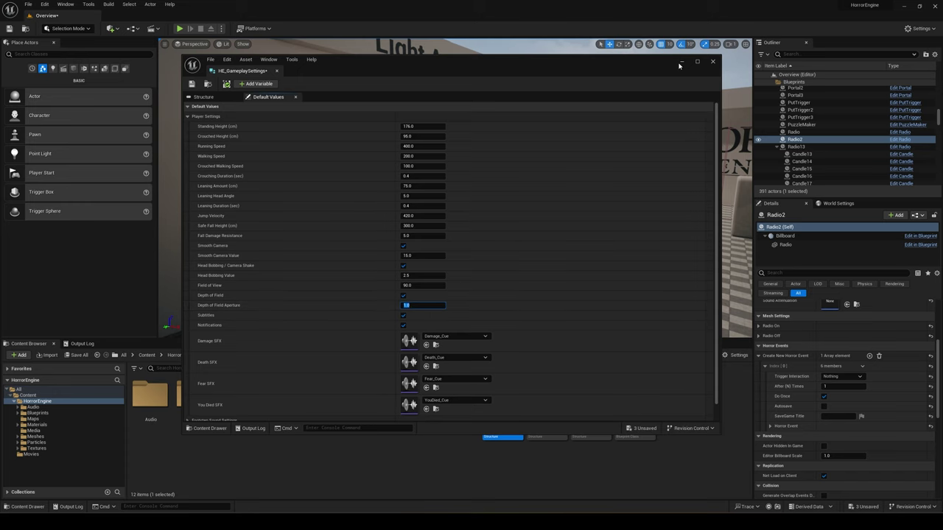
{"action": "left_click", "coordinate": [713, 61]}
- Playtest the level, walking close to walls and objects to check the depth of field blur
{"action": "left_click", "coordinate": [180, 28]}
{"action": "key", "text": "w"}
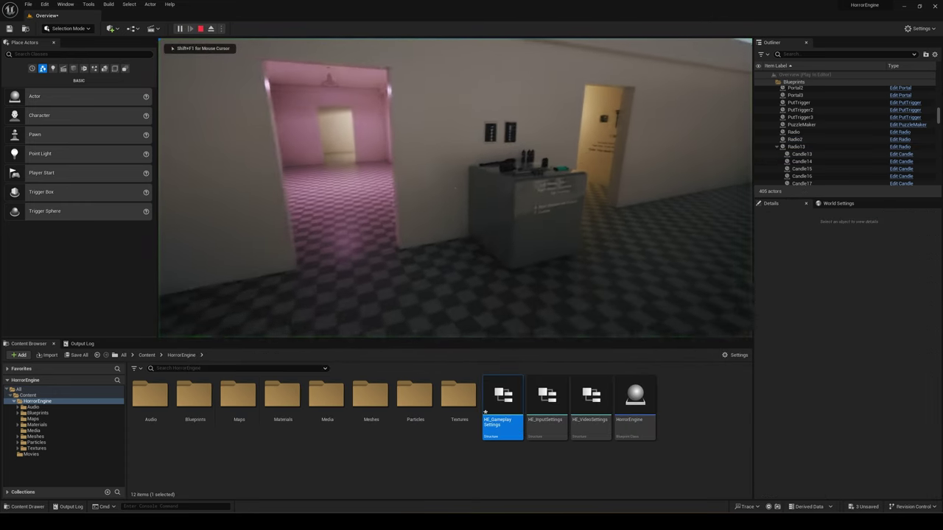
{"action": "key", "text": "w"}
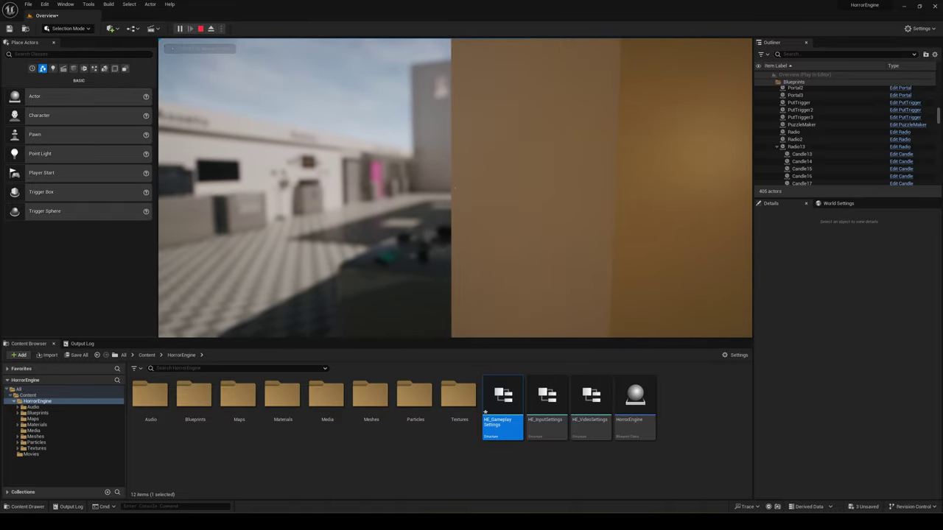
{"action": "key", "text": "Escape"}
- Set the Depth of Field Aperture back to 3 in HE_GameplaySettings and try the Depth of Field and Notifications options, leaving both enabled
{"action": "double_click", "coordinate": [504, 404]}
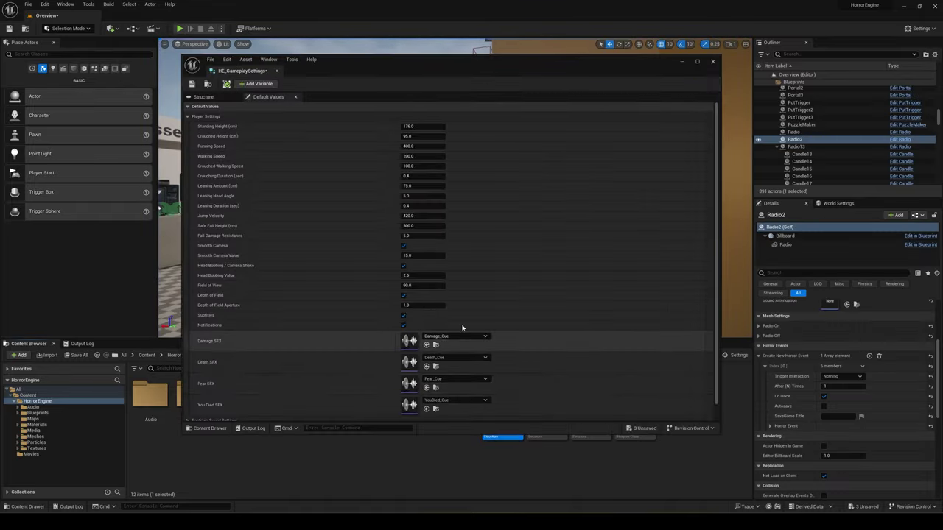
{"action": "left_click", "coordinate": [403, 295]}
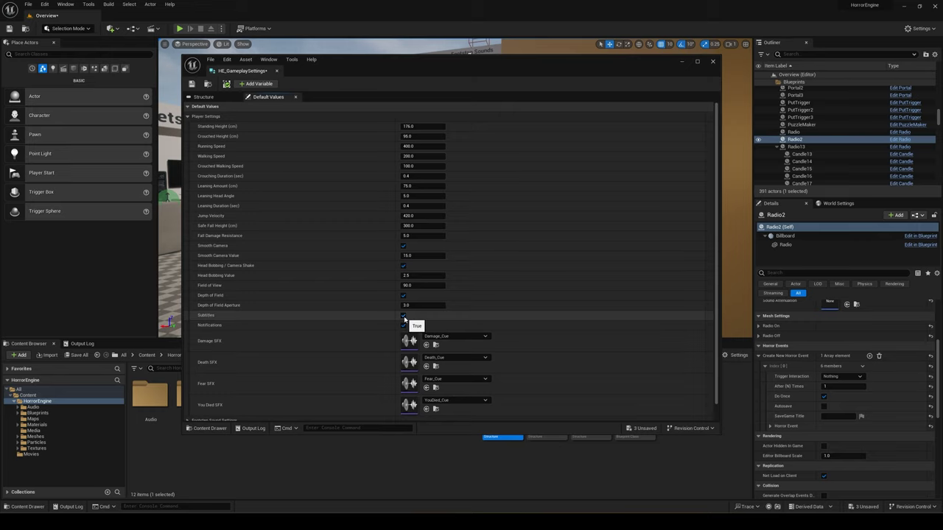
{"action": "scroll", "coordinate": [420, 320], "scroll_direction": "down", "scroll_amount": 1}
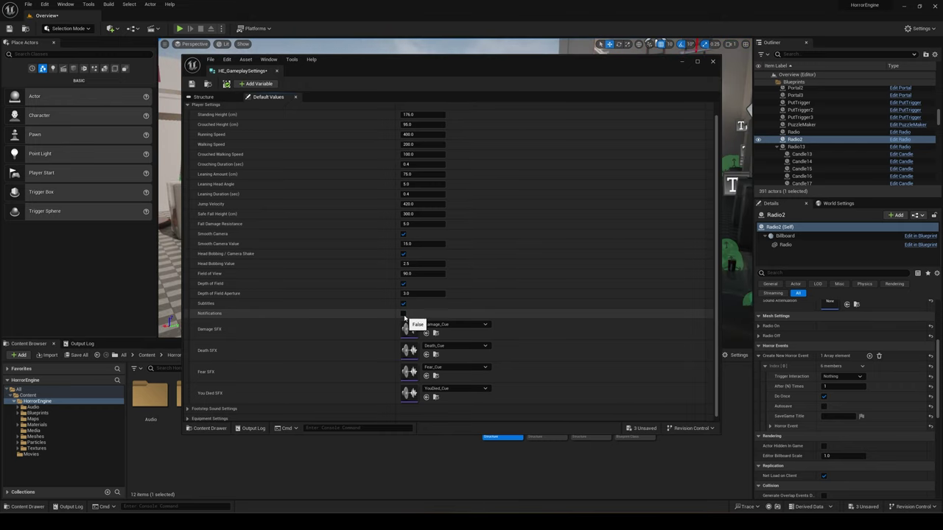
{"action": "scroll", "coordinate": [456, 314], "scroll_direction": "down", "scroll_amount": 1}
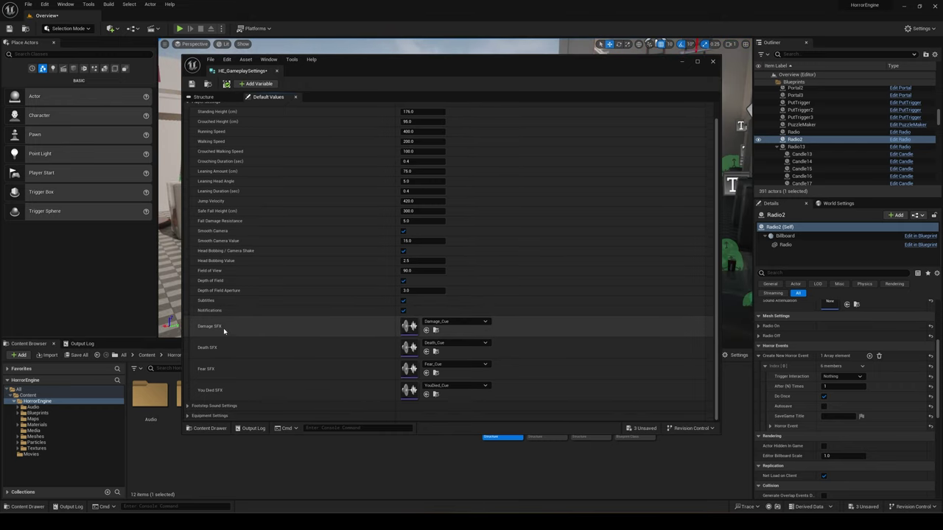
- Preview the sound cues assigned to Damage SFX, Death SFX, Fear SFX and You Died SFX
{"action": "left_click", "coordinate": [455, 325]}
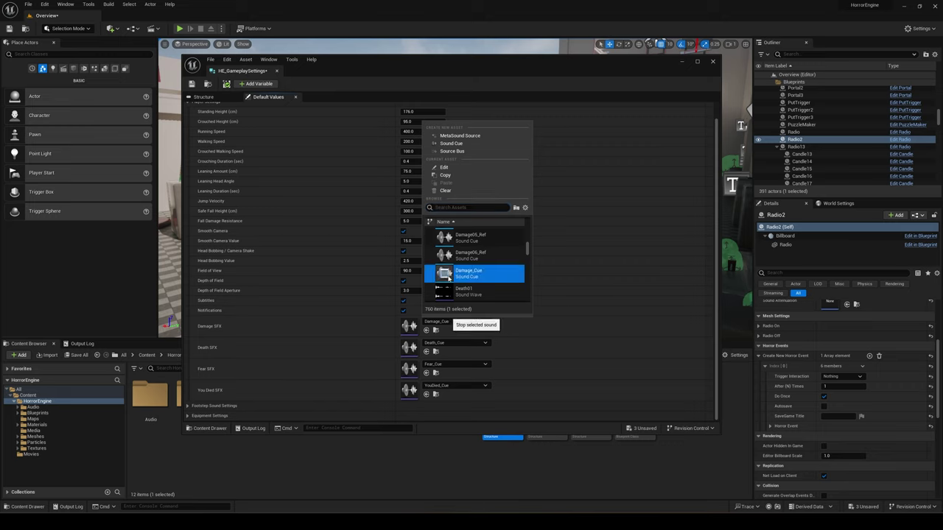
{"action": "left_click", "coordinate": [453, 344]}
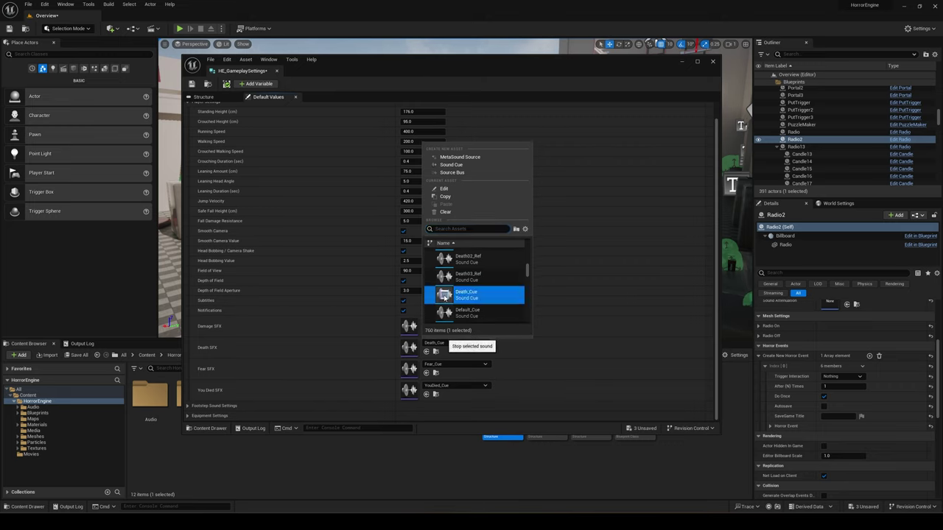
{"action": "left_click", "coordinate": [455, 364]}
{"action": "left_click", "coordinate": [456, 364]}
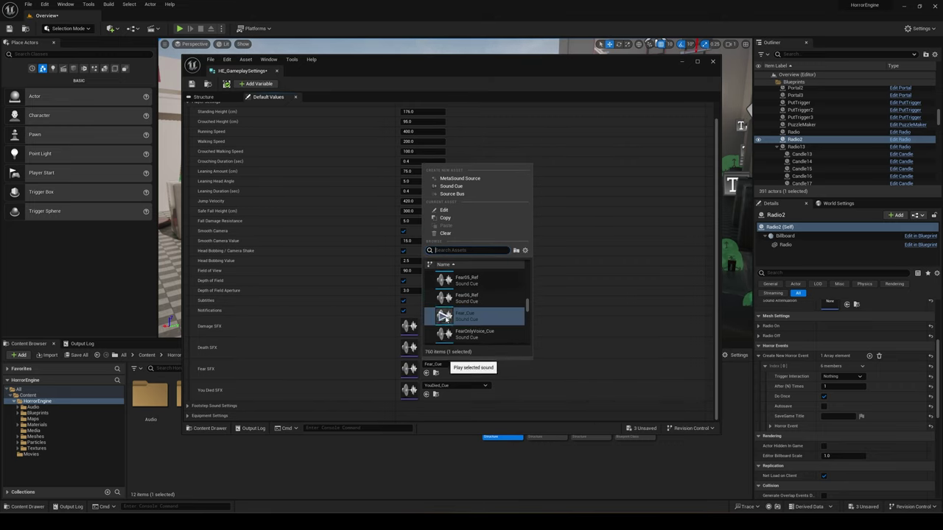
{"action": "left_click", "coordinate": [456, 385]}
{"action": "left_click", "coordinate": [455, 385]}
{"action": "left_click", "coordinate": [445, 339]}
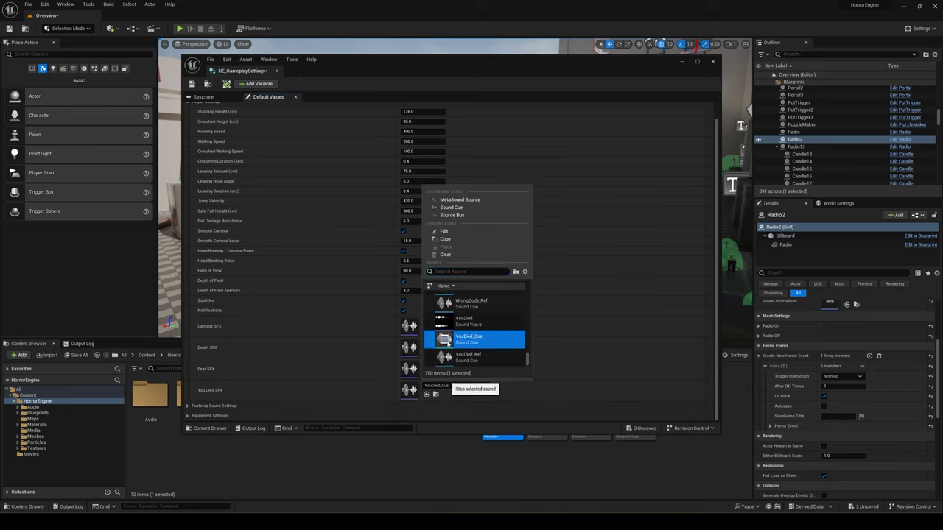
{"action": "left_click", "coordinate": [385, 349]}
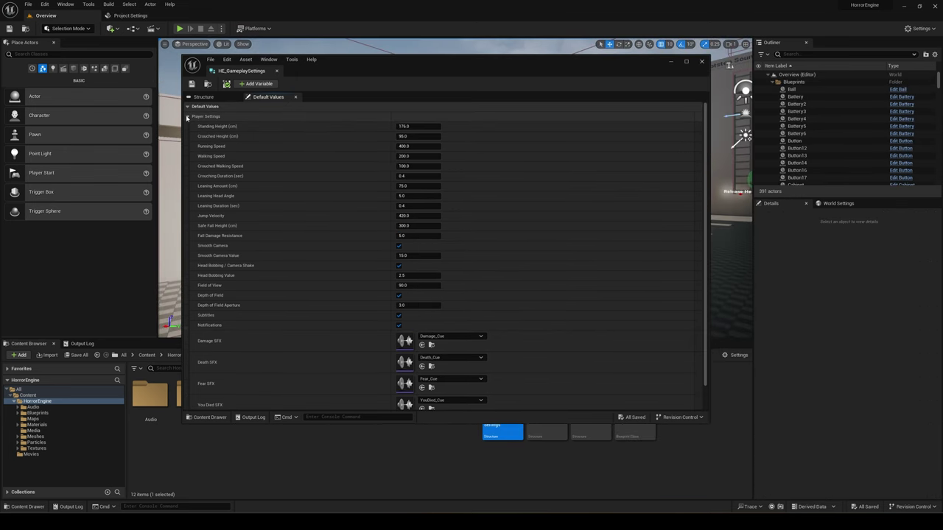
- Collapse Player Settings, expand Footstep Sound Settings and set the Footstep Sound Interval to 80 cm
{"action": "left_click", "coordinate": [195, 116]}
{"action": "left_click", "coordinate": [187, 127]}
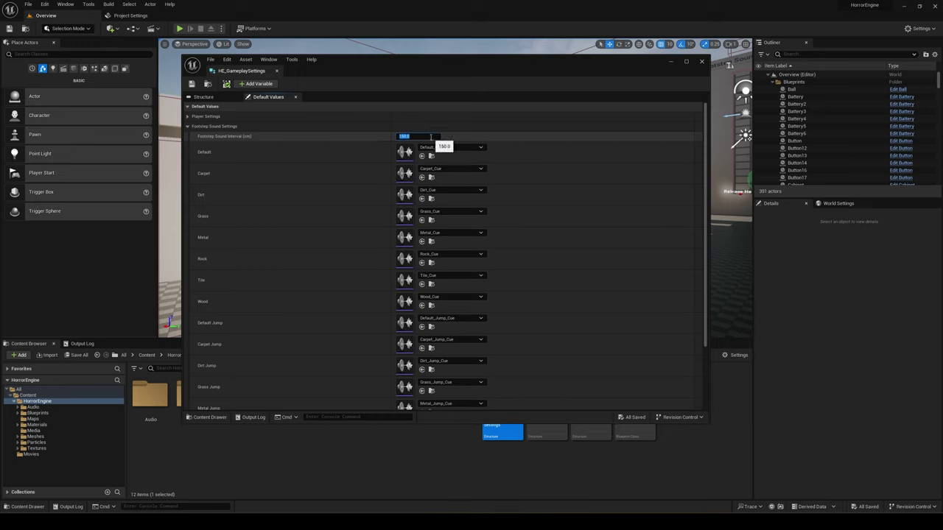
{"action": "left_click", "coordinate": [671, 62]}
- Playtest the level, walking through the hall to check the footstep sound interval
{"action": "left_click", "coordinate": [179, 30]}
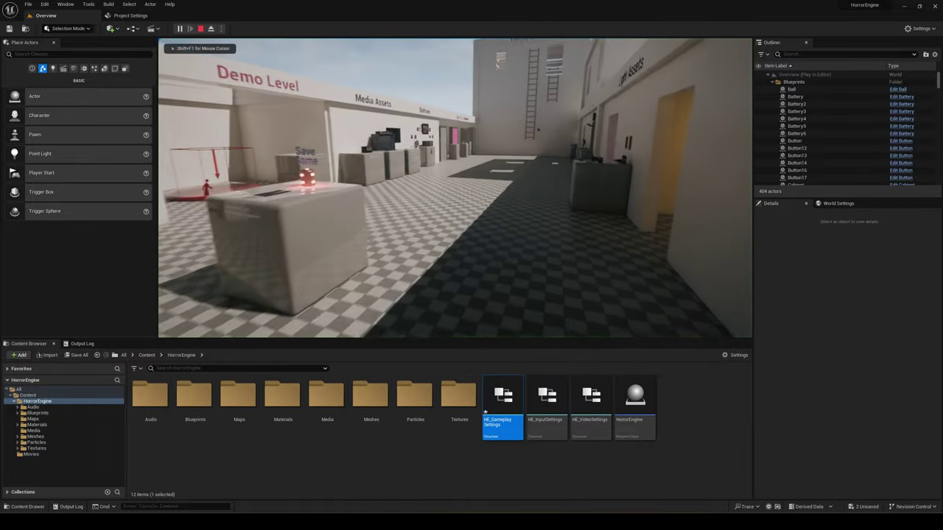
{"action": "key", "text": "w"}
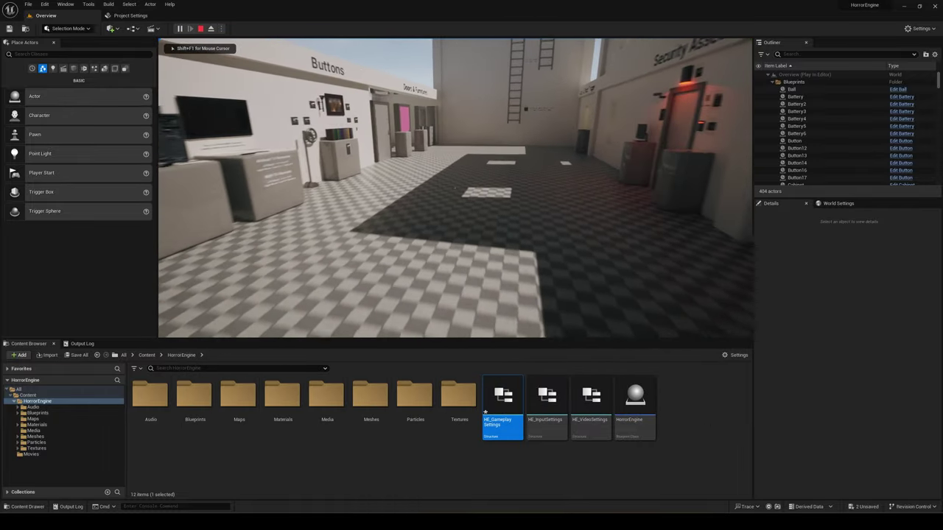
{"action": "key", "text": "w"}
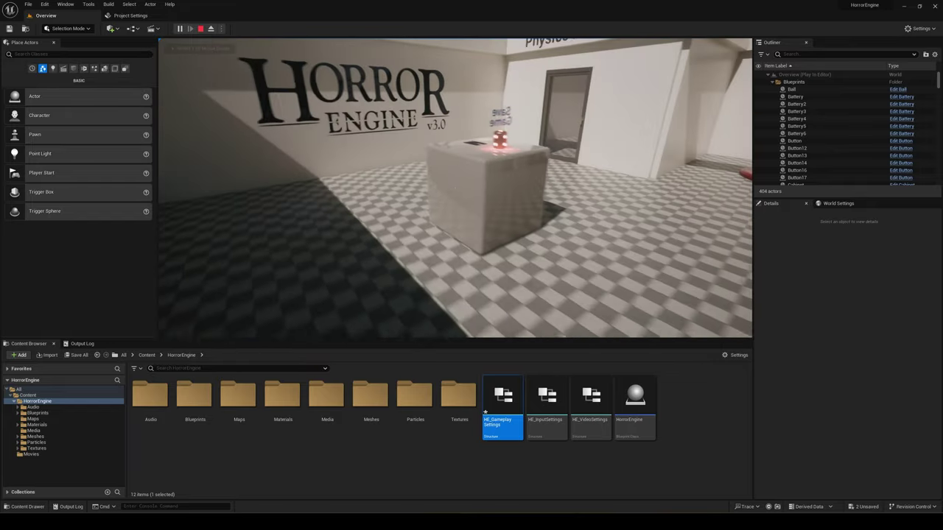
{"action": "key", "text": "Escape"}
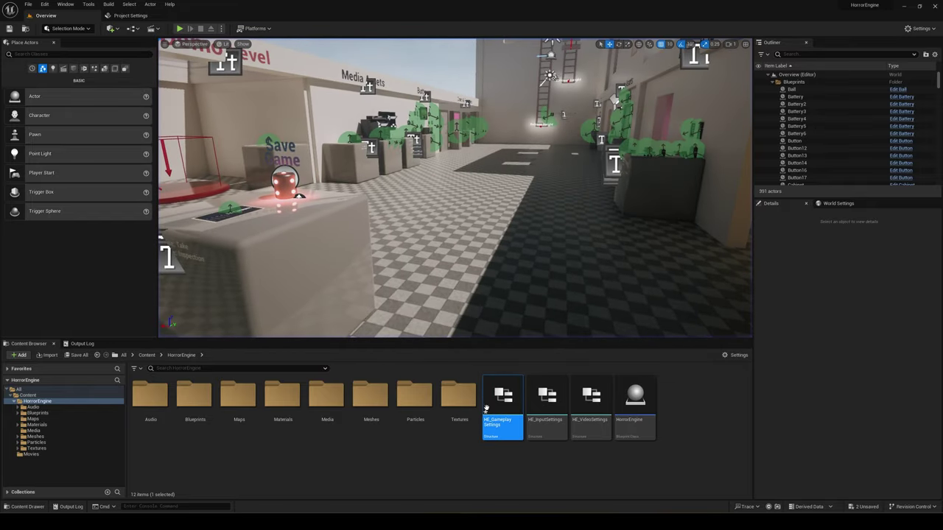
- Set the Footstep Sound Interval back to 150 cm in HE_GameplaySettings
{"action": "double_click", "coordinate": [503, 401]}
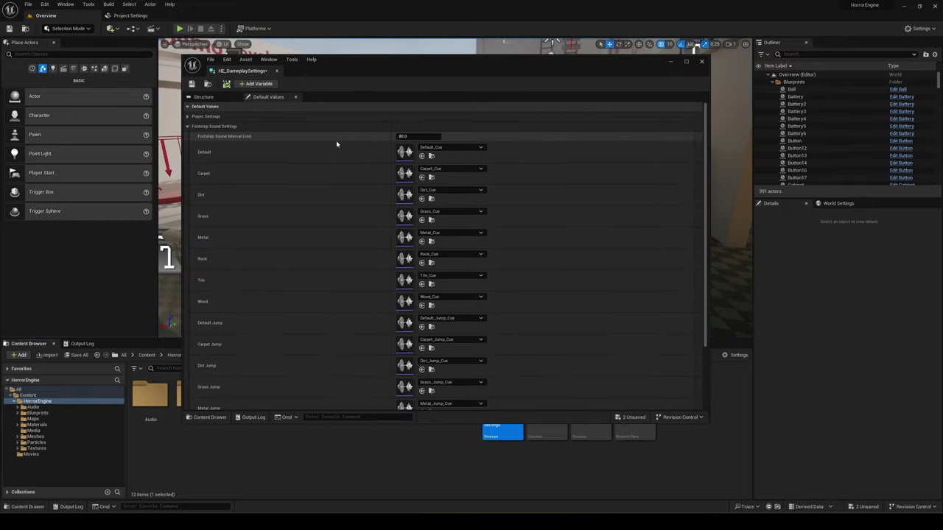
{"action": "left_click", "coordinate": [414, 137]}
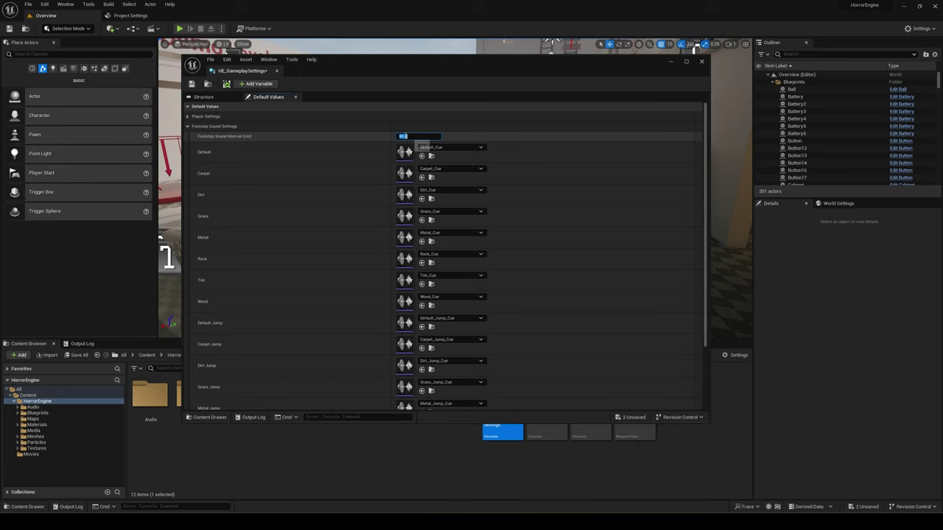
{"action": "left_click", "coordinate": [404, 157]}
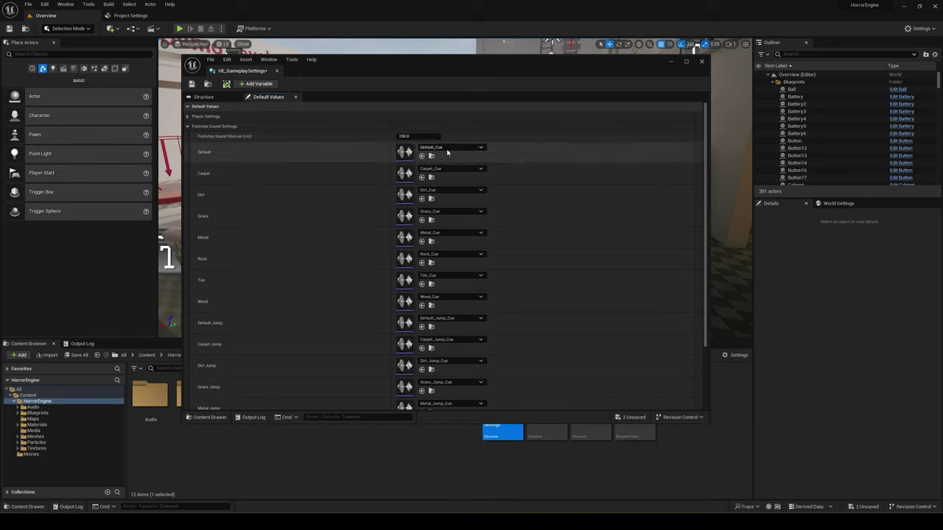
- Examine the footstep and jump sound cues assigned to each surface type, starting with Default
{"action": "left_click", "coordinate": [448, 148]}
{"action": "left_click", "coordinate": [386, 183]}
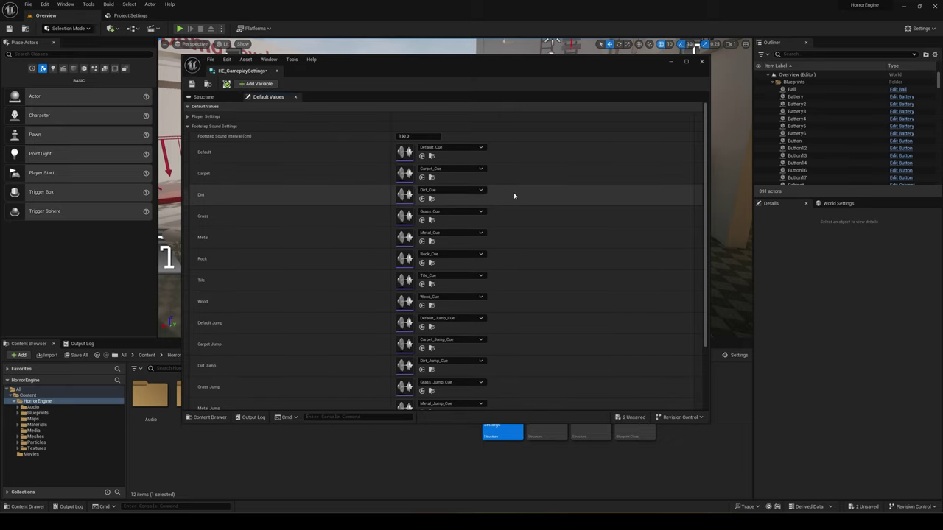
{"action": "scroll", "coordinate": [510, 196], "scroll_direction": "down", "scroll_amount": 3}
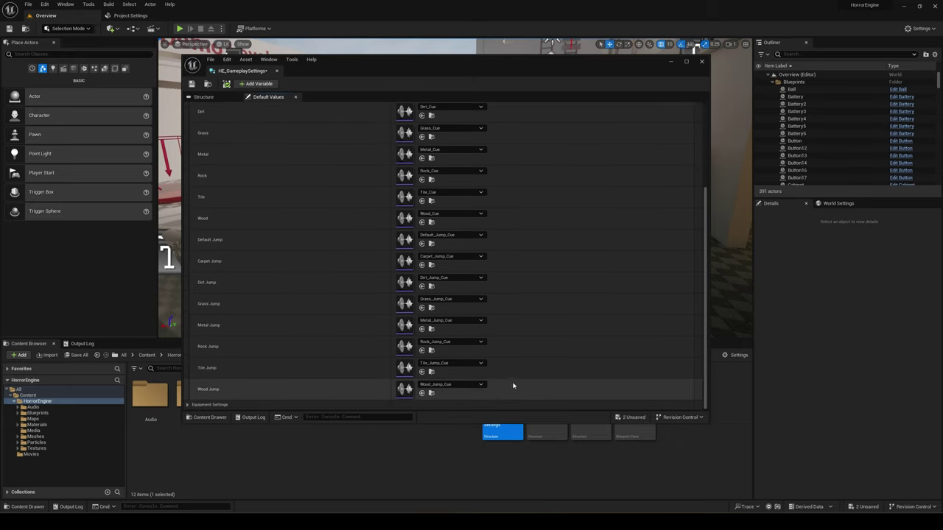
{"action": "scroll", "coordinate": [520, 267], "scroll_direction": "up", "scroll_amount": 3}
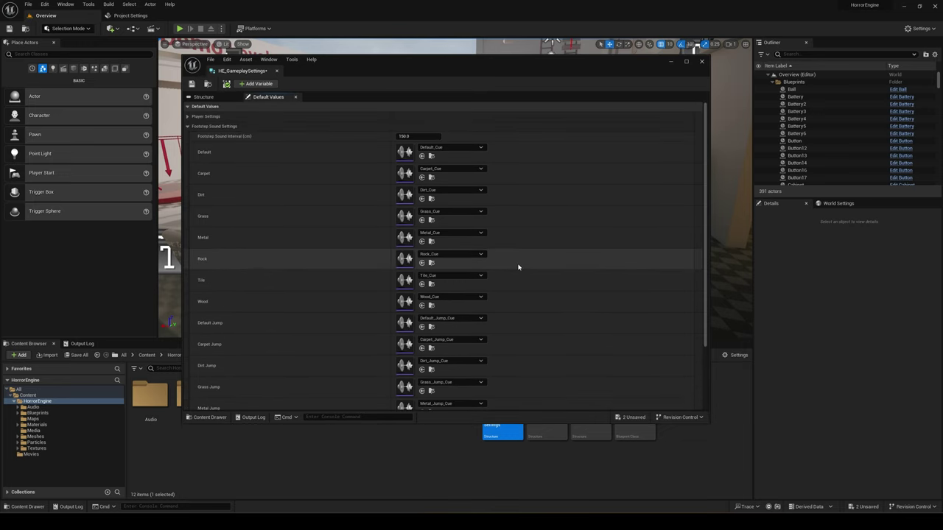
- Place the Floor_400x400 mesh from the Meshes/Arch folder on the hall floor of the level
{"action": "left_click", "coordinate": [671, 62]}
{"action": "right_click_drag", "start_coordinate": [493, 185], "coordinate": [472, 173]}
{"action": "key", "text": "s"}
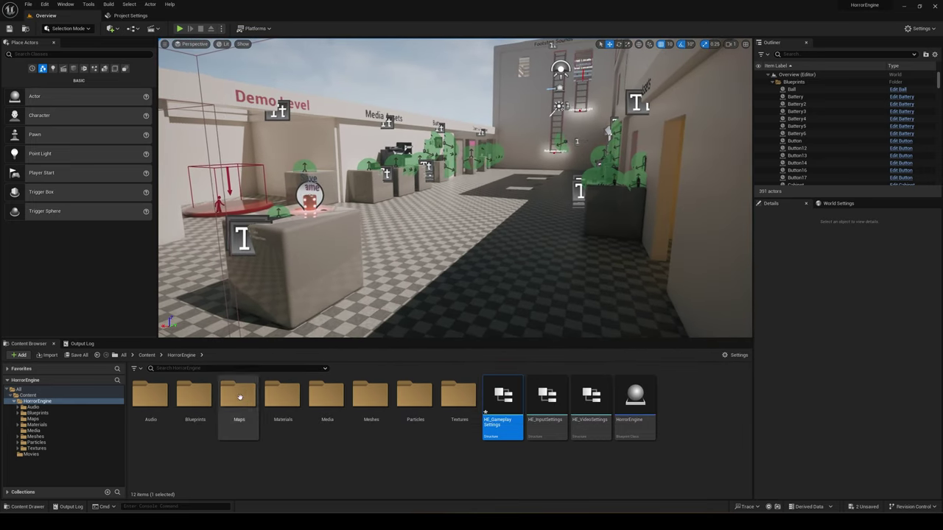
{"action": "left_click", "coordinate": [371, 409]}
{"action": "double_click", "coordinate": [371, 402]}
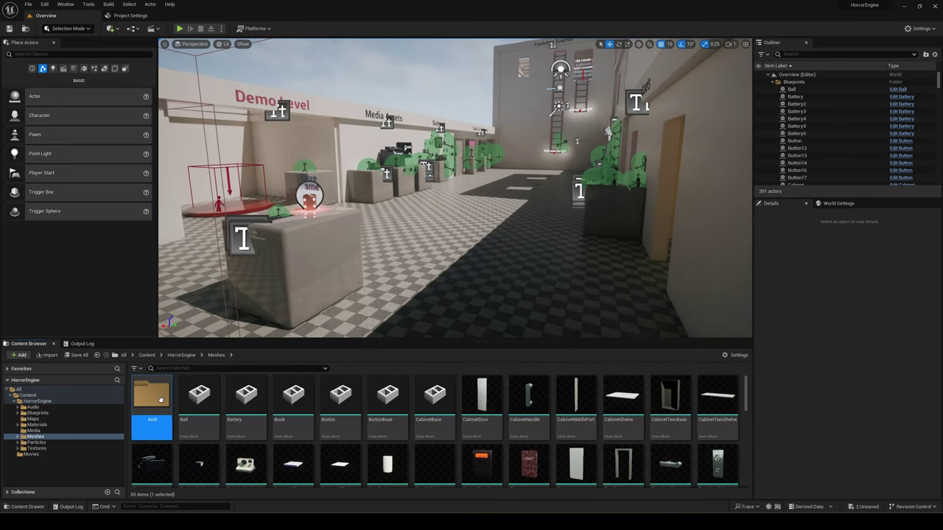
{"action": "double_click", "coordinate": [150, 398]}
{"action": "left_click_drag", "start_coordinate": [500, 258], "coordinate": [511, 258]}
{"action": "key", "text": "f"}
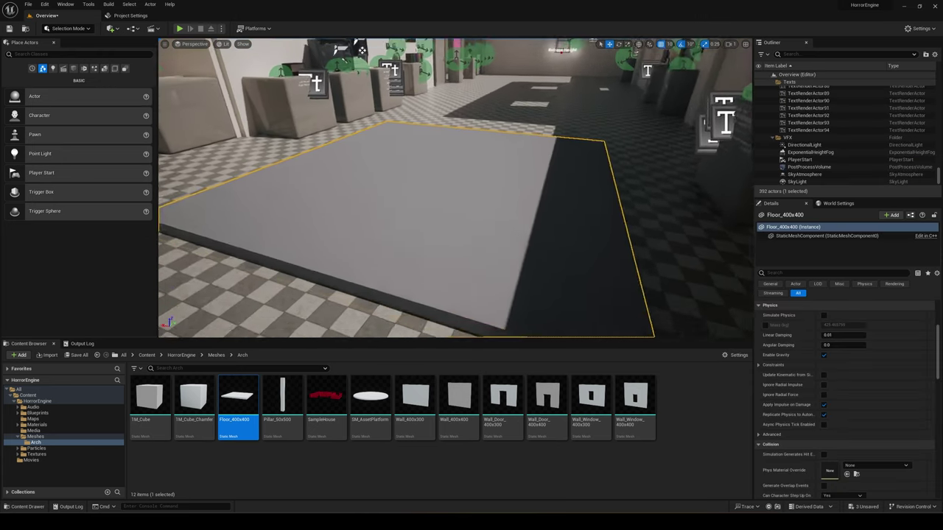
- Create a new material named zzz in the HorrorEngine Materials folder
{"action": "left_click", "coordinate": [181, 355]}
{"action": "double_click", "coordinate": [288, 434]}
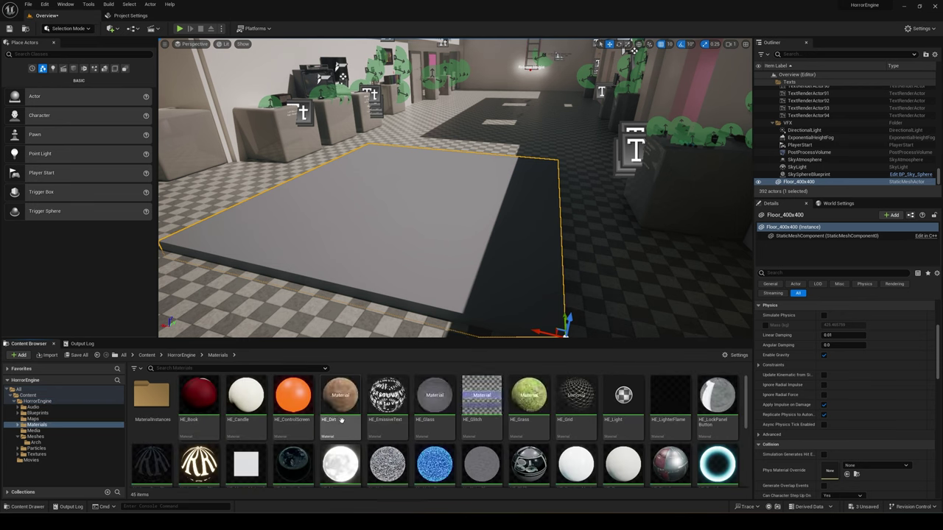
{"action": "scroll", "coordinate": [413, 442], "scroll_direction": "down", "scroll_amount": 1}
{"action": "right_click", "coordinate": [471, 442]}
{"action": "left_click", "coordinate": [527, 294]}
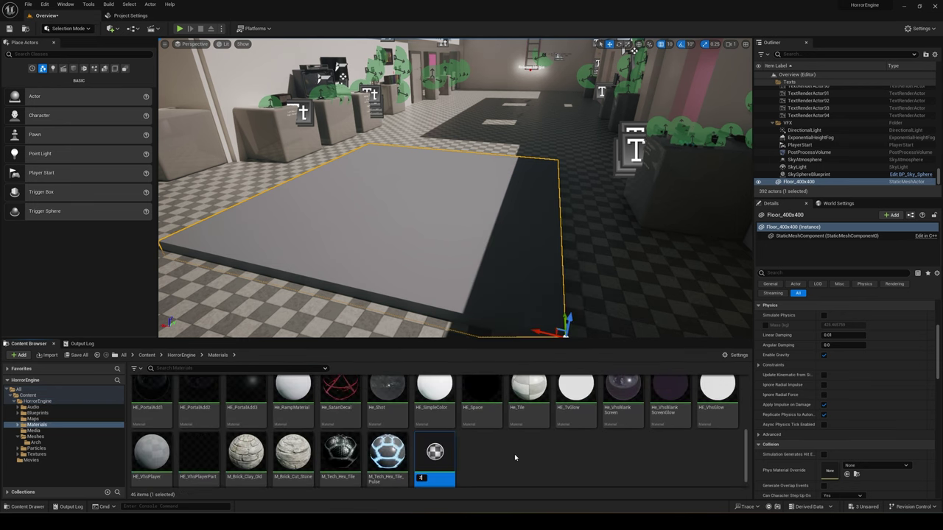
- Open the zzz material and connect a new three-component constant vector to its Base Color
{"action": "double_click", "coordinate": [434, 459]}
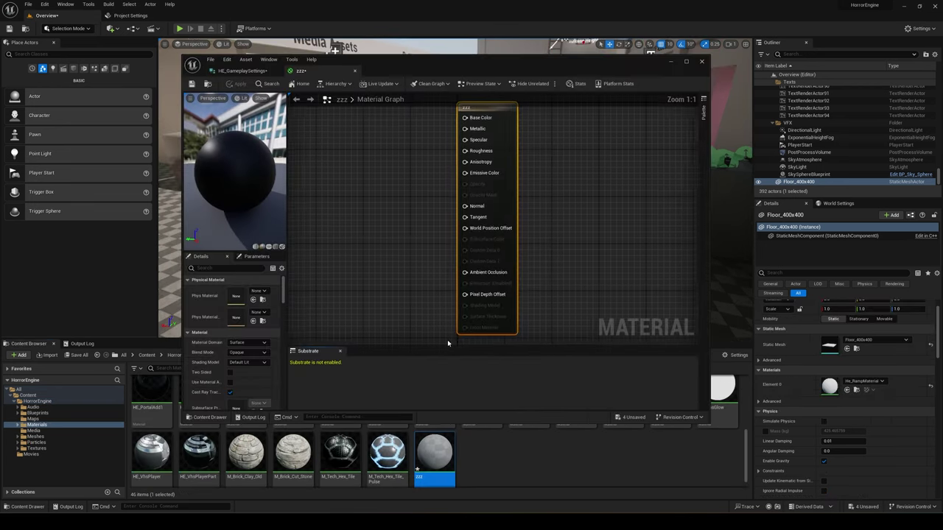
{"action": "right_click_drag", "start_coordinate": [384, 160], "coordinate": [411, 213]}
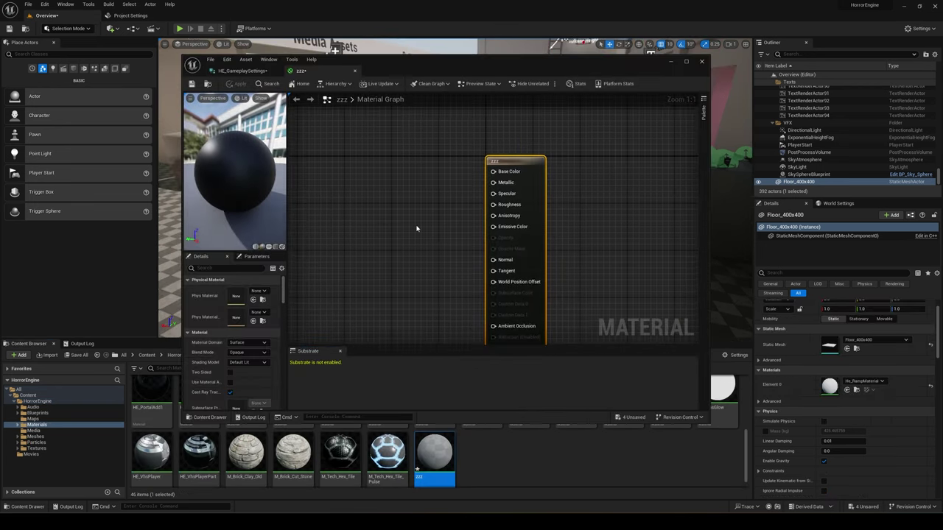
{"action": "key", "text": "3"}
{"action": "left_click", "coordinate": [412, 197]}
{"action": "left_click_drag", "start_coordinate": [442, 198], "coordinate": [385, 194]}
{"action": "left_click_drag", "start_coordinate": [422, 201], "coordinate": [519, 181]}
- Set the constant's colour to light yellow (1.0, 0.746227, 0.238443), then apply and save the material
{"action": "double_click", "coordinate": [380, 235]}
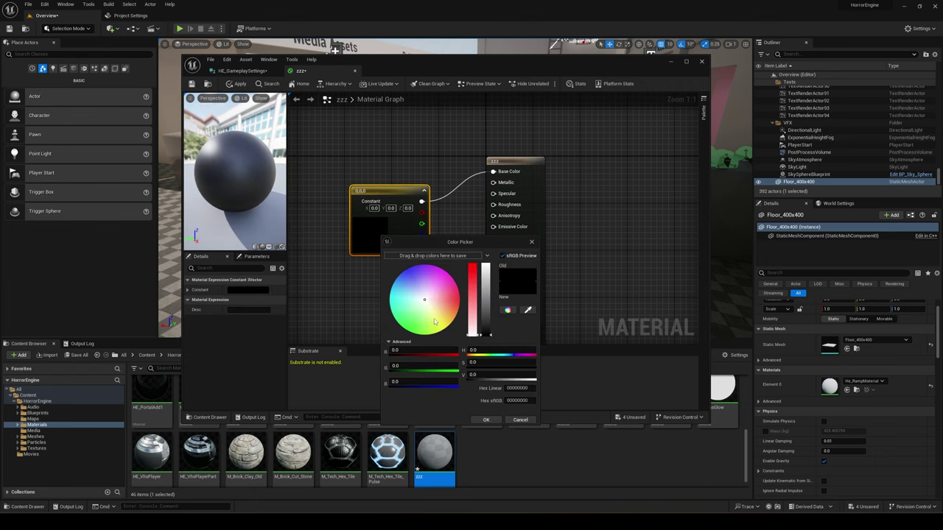
{"action": "left_click", "coordinate": [444, 316]}
{"action": "left_click", "coordinate": [487, 263]}
{"action": "left_click", "coordinate": [484, 419]}
{"action": "left_click", "coordinate": [236, 84]}
{"action": "left_click", "coordinate": [193, 85]}
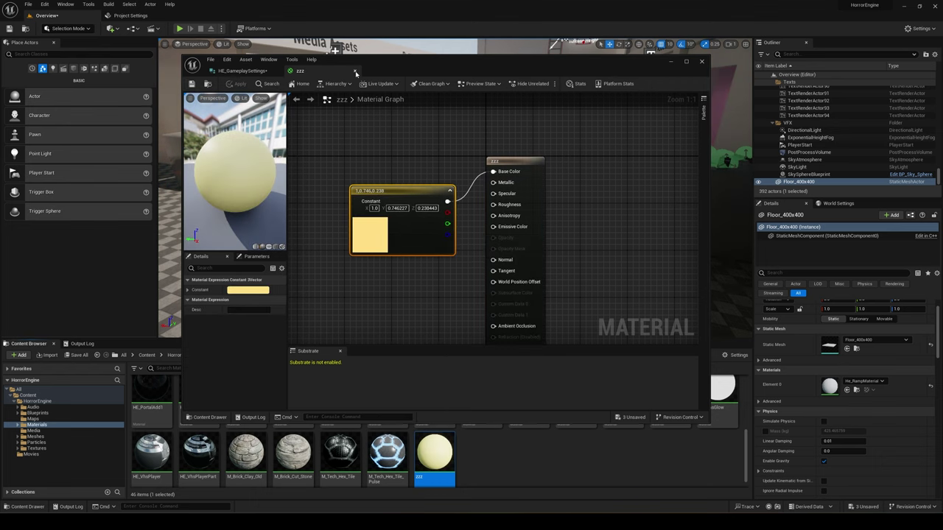
- Close the material editor and assign the zzz material to Element 0 of the placed floor
{"action": "left_click", "coordinate": [355, 71]}
{"action": "left_click", "coordinate": [669, 62]}
{"action": "left_click_drag", "start_coordinate": [441, 460], "coordinate": [805, 386]}
- Play-test the level by walking over the yellow floor to hear its footsteps, then stop the play session
{"action": "left_click", "coordinate": [180, 28]}
{"action": "key", "text": "w"}
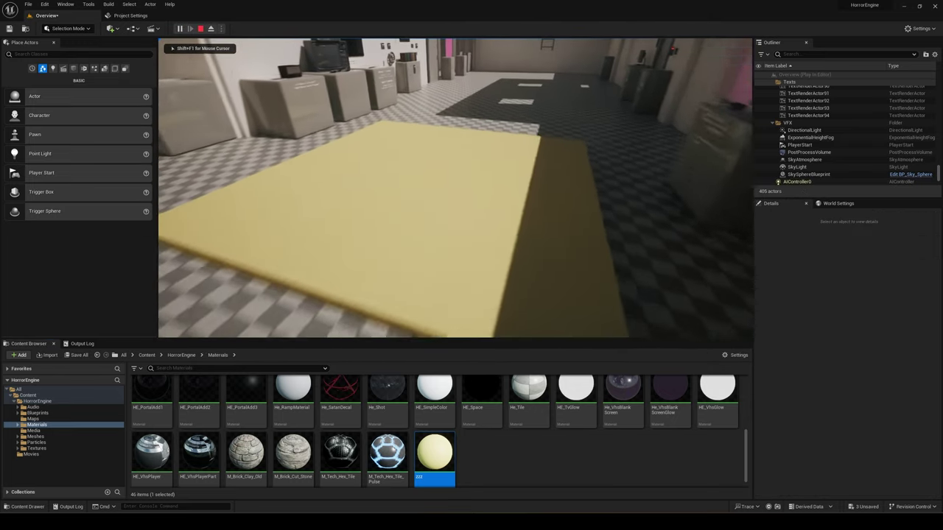
{"action": "key", "text": "w"}
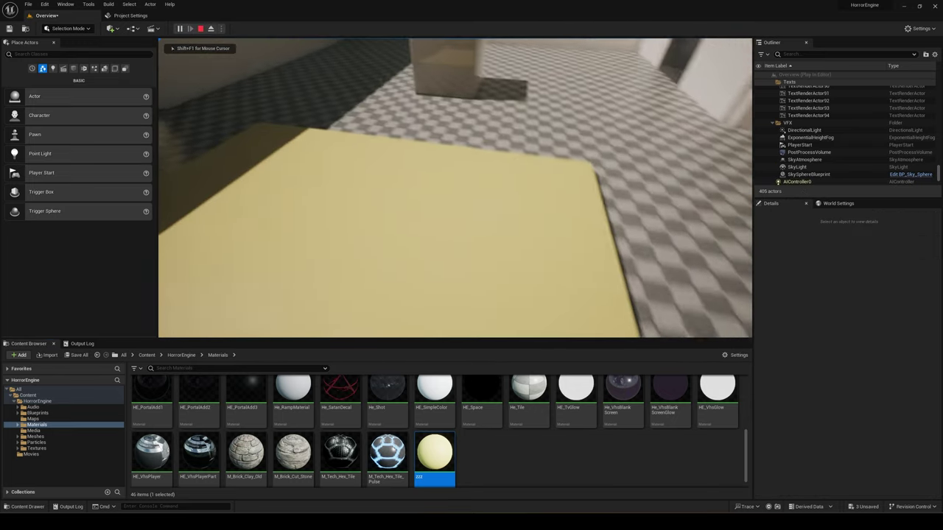
{"action": "key", "text": "Escape"}
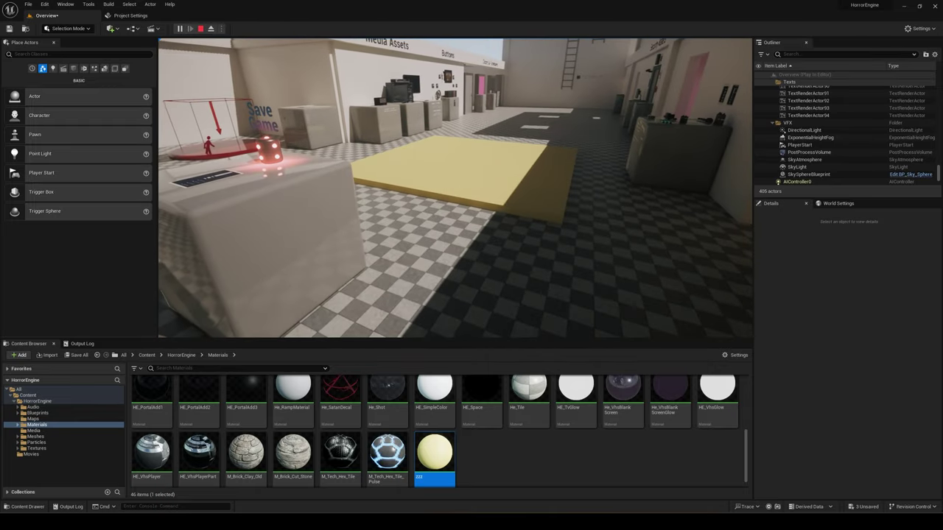
- Set the zzz material's Phys Material to Metal, apply the change and minimize the material editor
{"action": "double_click", "coordinate": [433, 457]}
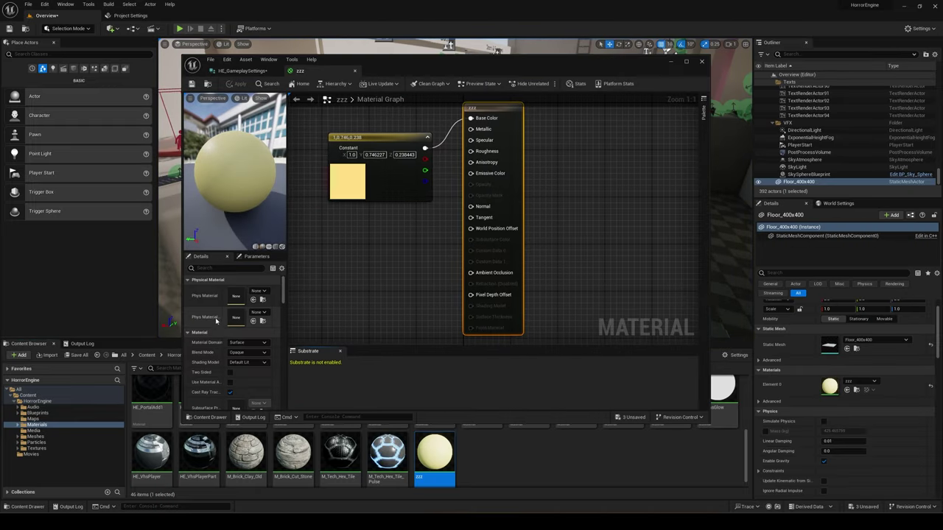
{"action": "left_click_drag", "start_coordinate": [298, 304], "coordinate": [336, 303]}
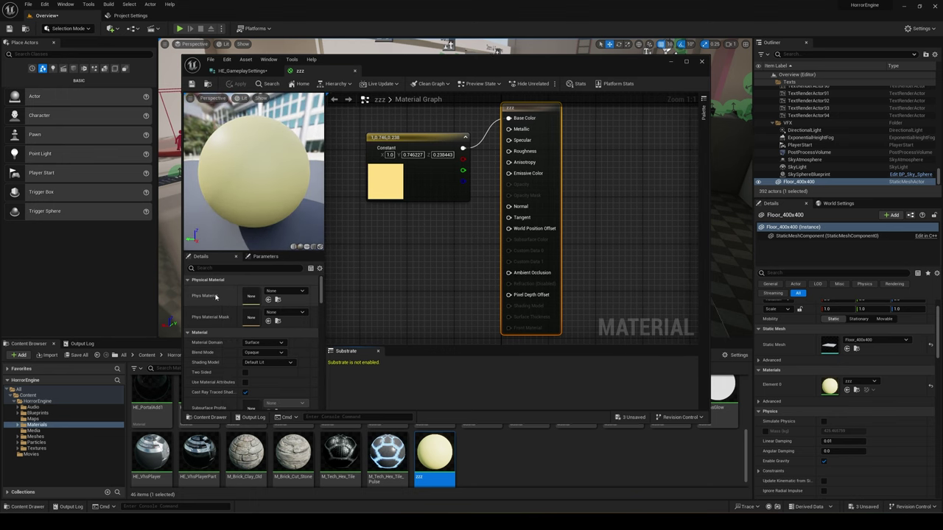
{"action": "left_click", "coordinate": [280, 292]}
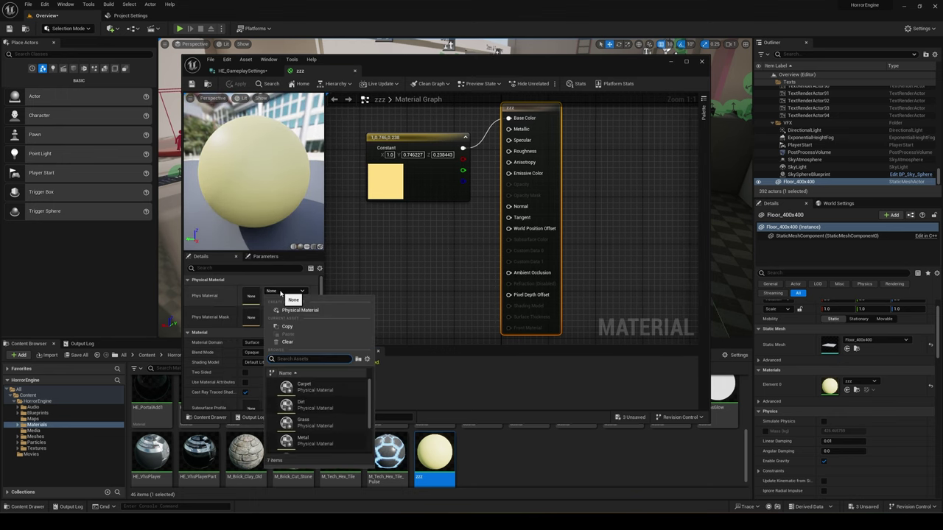
{"action": "scroll", "coordinate": [313, 409], "scroll_direction": "down", "scroll_amount": 2}
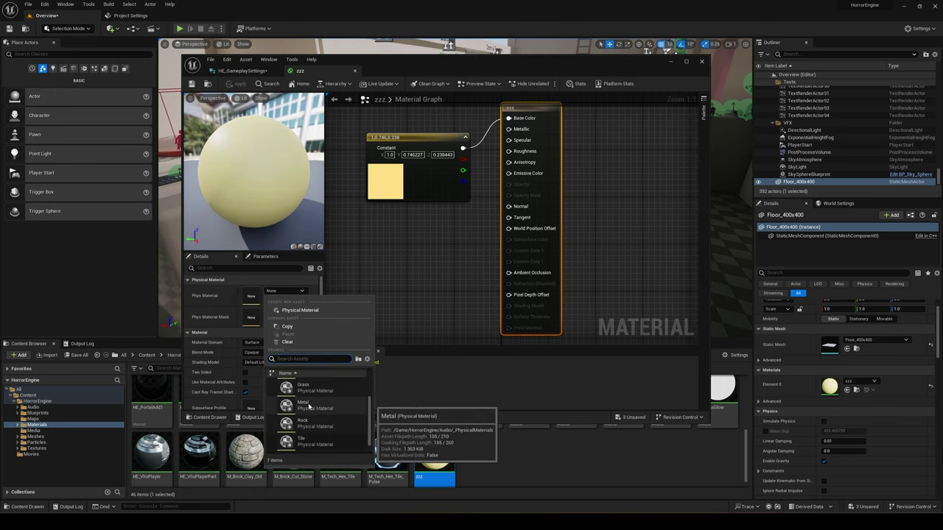
{"action": "left_click", "coordinate": [308, 408]}
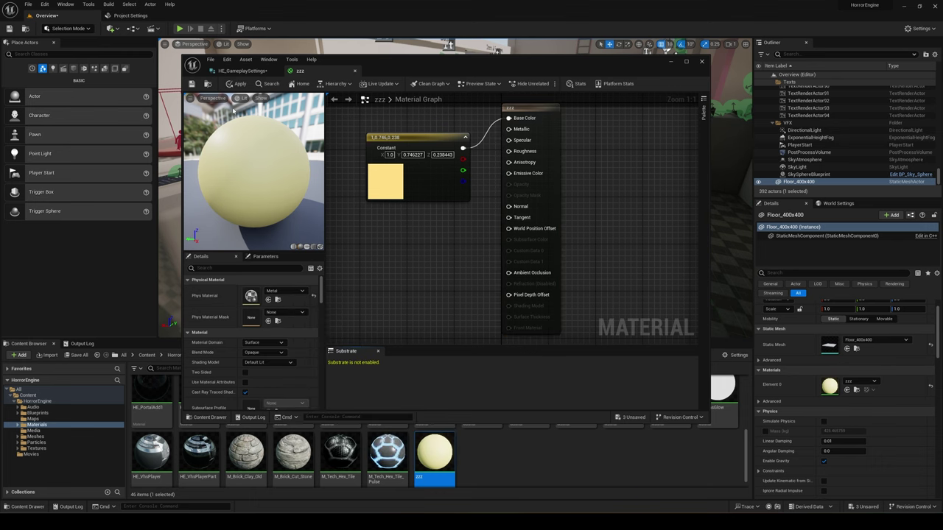
{"action": "left_click", "coordinate": [236, 84]}
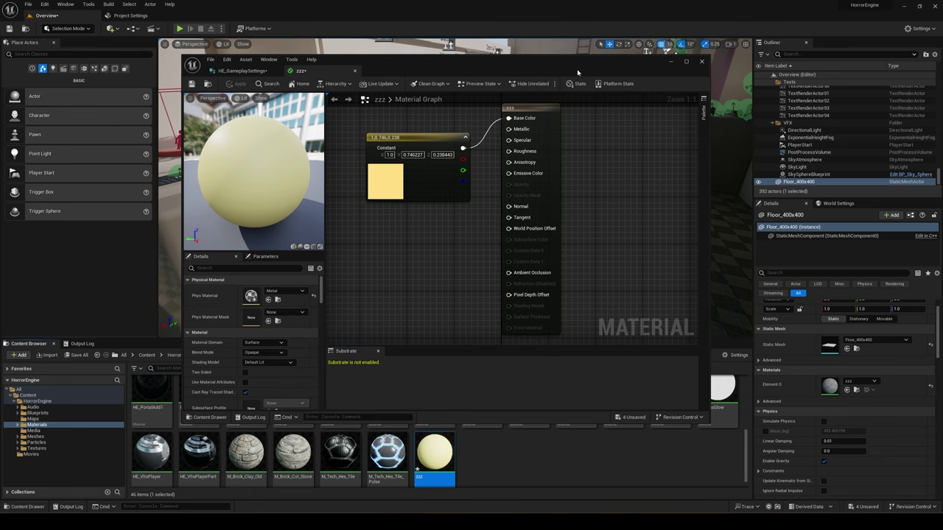
{"action": "left_click", "coordinate": [670, 62]}
- Play-test the metal footstep sounds by walking across the yellow floor, then stop the play session
{"action": "left_click", "coordinate": [179, 28]}
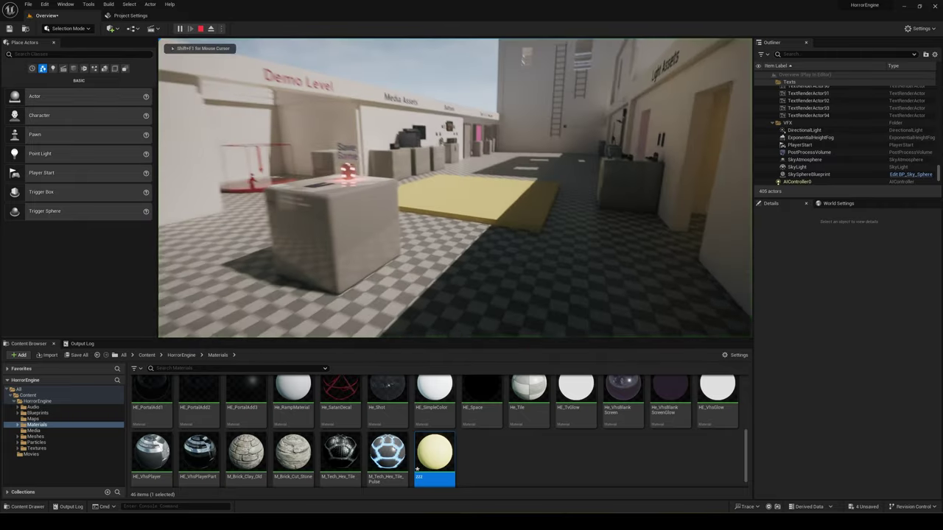
{"action": "key", "text": "w"}
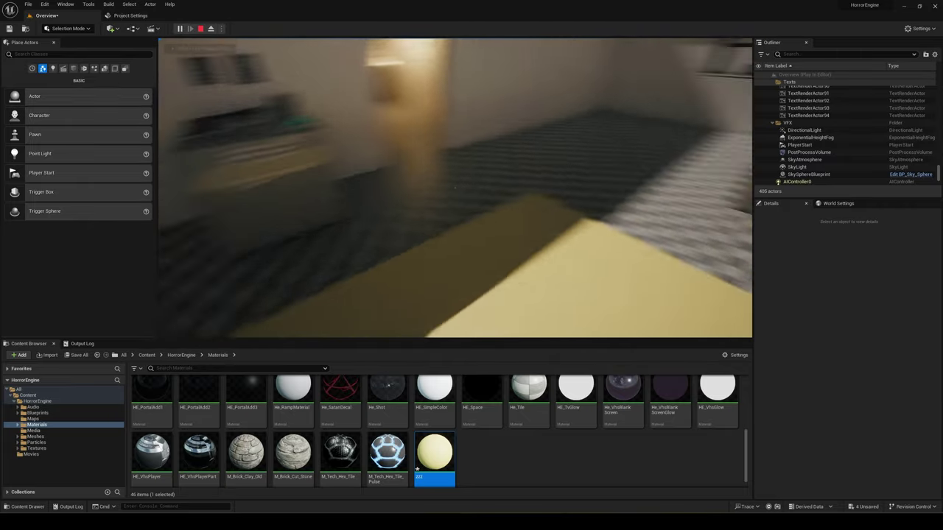
{"action": "key", "text": "w"}
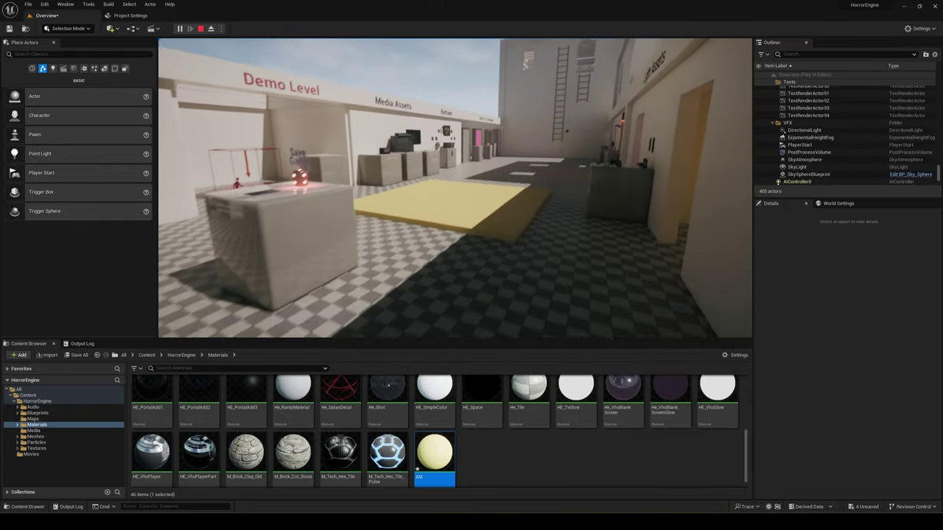
{"action": "key", "text": "Escape"}
- Open HE_GameplaySettings from the HorrorEngine folder, review the footstep and jump sound cues per surface, and close it
{"action": "scroll", "coordinate": [492, 454], "scroll_direction": "up", "scroll_amount": 5}
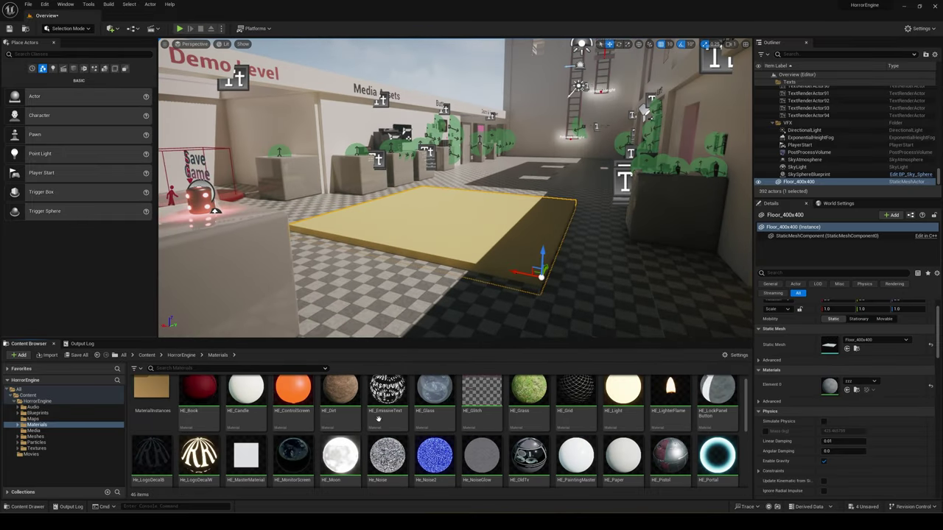
{"action": "left_click", "coordinate": [146, 355]}
{"action": "double_click", "coordinate": [150, 394]}
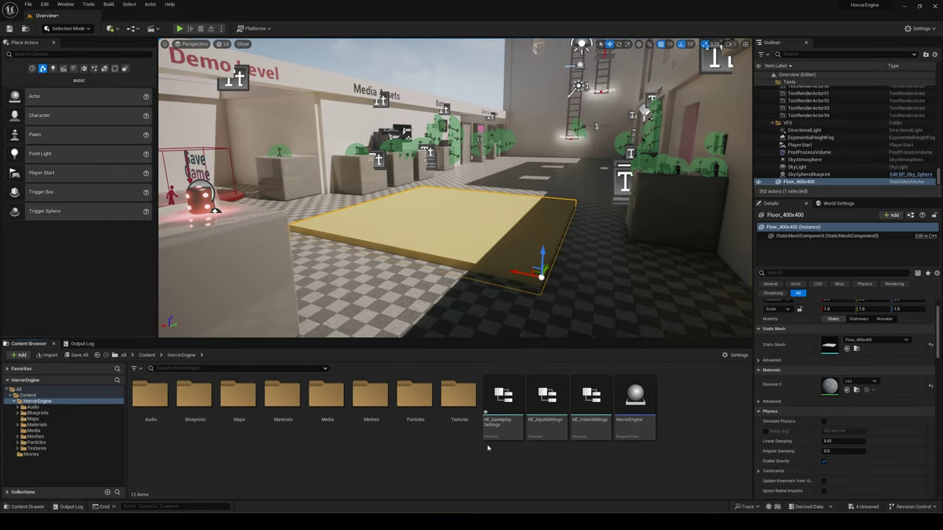
{"action": "double_click", "coordinate": [503, 404]}
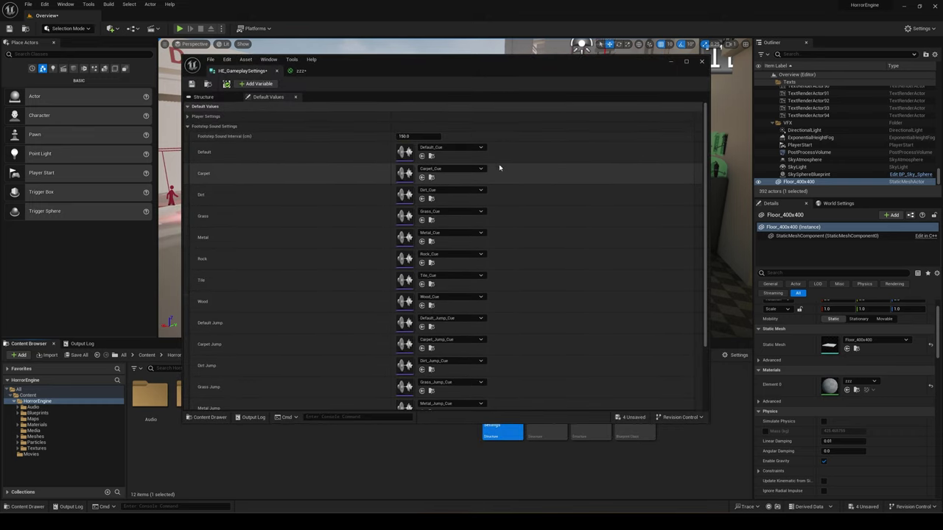
{"action": "scroll", "coordinate": [509, 298], "scroll_direction": "down", "scroll_amount": 3}
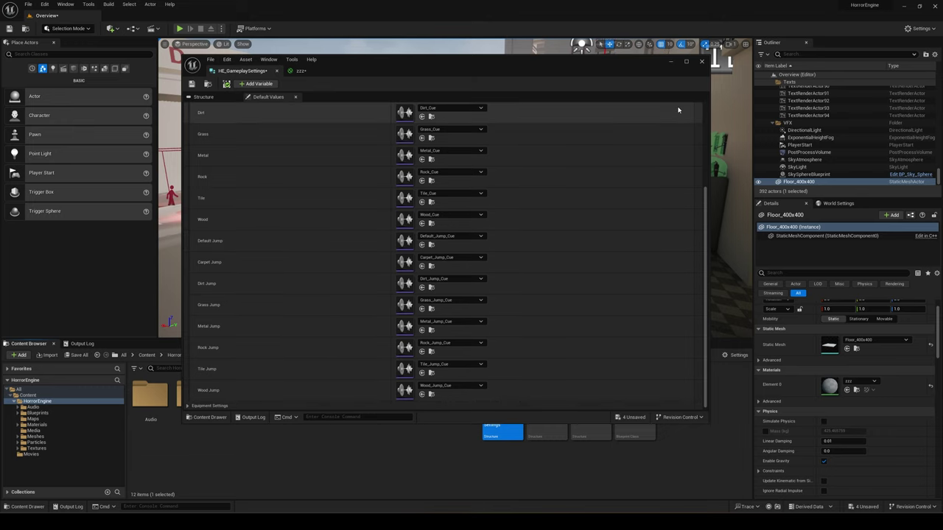
{"action": "left_click", "coordinate": [702, 61]}
- Name SurfaceType8 CustomSurface01 under Physical Surface in the project's Physics settings, then close Project Settings
{"action": "left_click", "coordinate": [45, 4]}
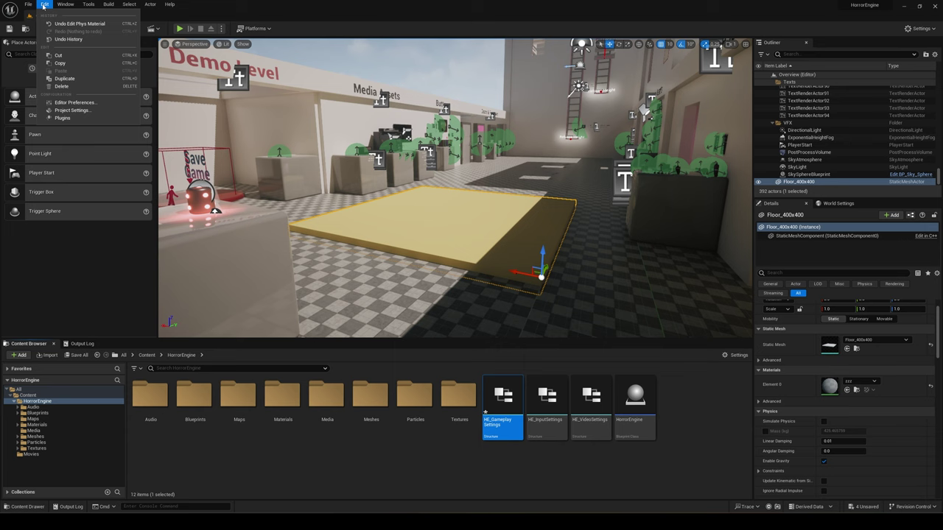
{"action": "left_click", "coordinate": [73, 110]}
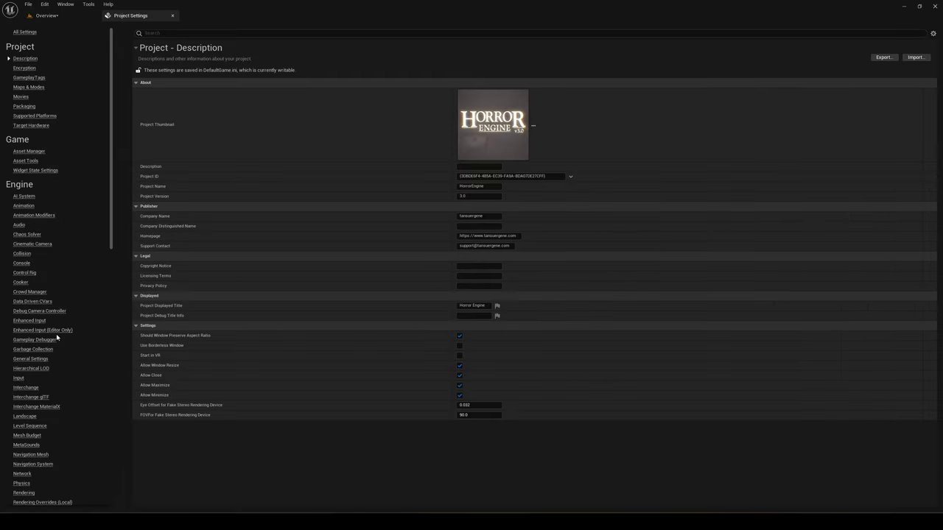
{"action": "scroll", "coordinate": [56, 335], "scroll_direction": "down", "scroll_amount": 3}
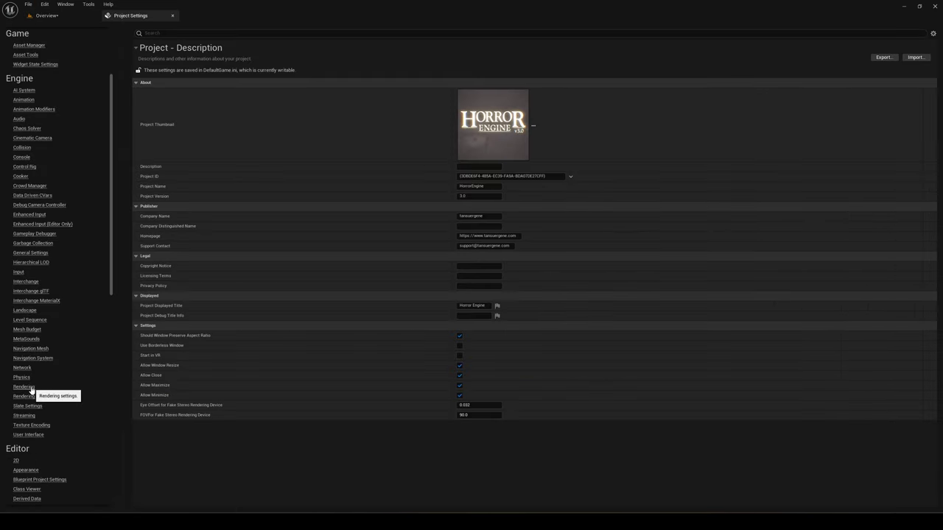
{"action": "left_click", "coordinate": [28, 387]}
{"action": "left_click", "coordinate": [24, 378]}
{"action": "scroll", "coordinate": [410, 324], "scroll_direction": "down", "scroll_amount": 12}
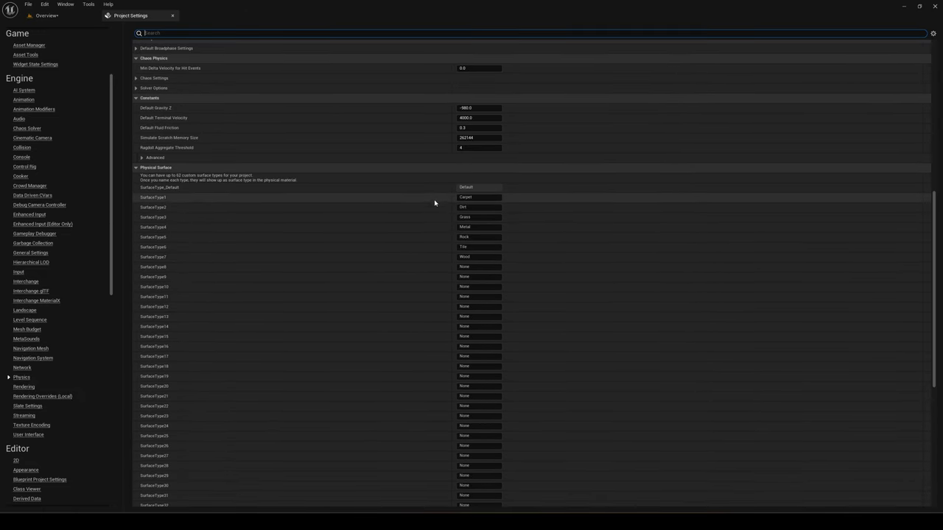
{"action": "left_click", "coordinate": [473, 268]}
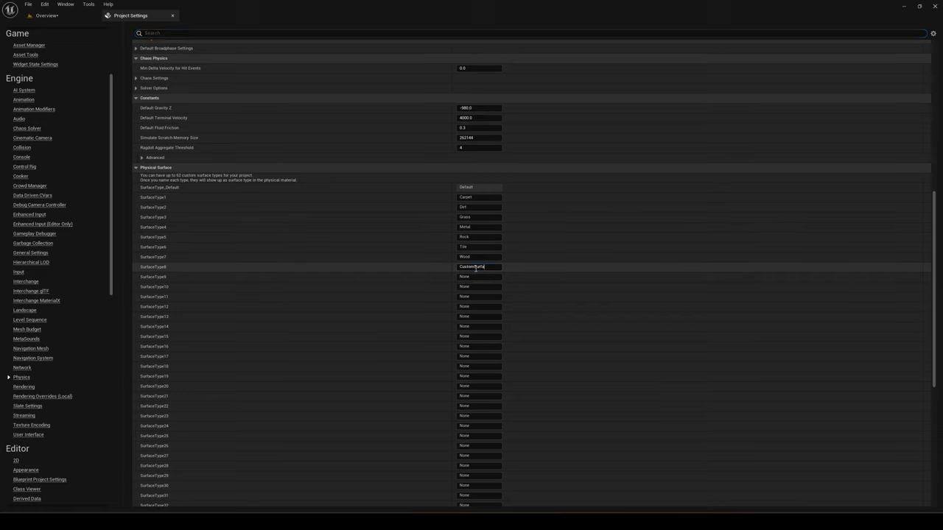
{"action": "type", "text": "CustomSurface01"}
{"action": "key", "text": "Return"}
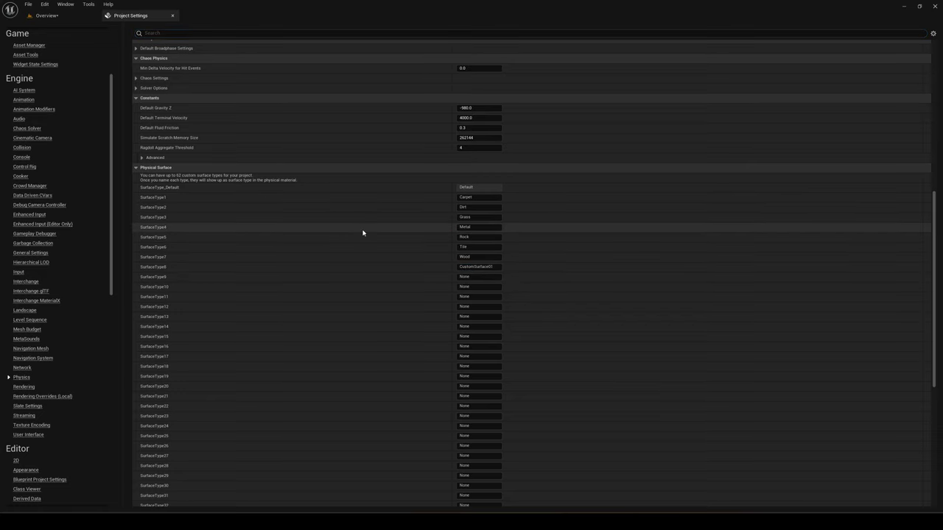
{"action": "scroll", "coordinate": [363, 233], "scroll_direction": "up", "scroll_amount": 1}
{"action": "left_click", "coordinate": [173, 16]}
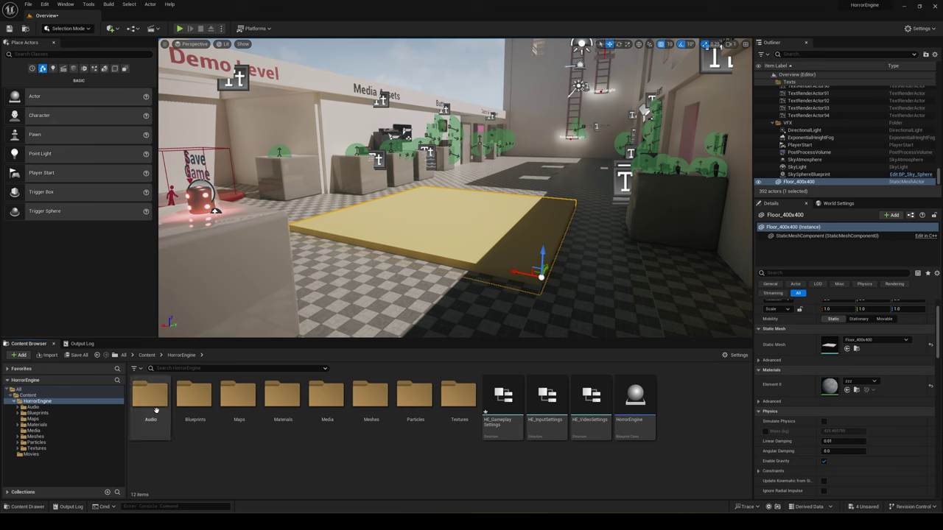
- Duplicate the Wood physical material in the Audio/_PhysicalMaterials folder and name the copy CustomSurface01
{"action": "double_click", "coordinate": [151, 402]}
{"action": "double_click", "coordinate": [198, 398]}
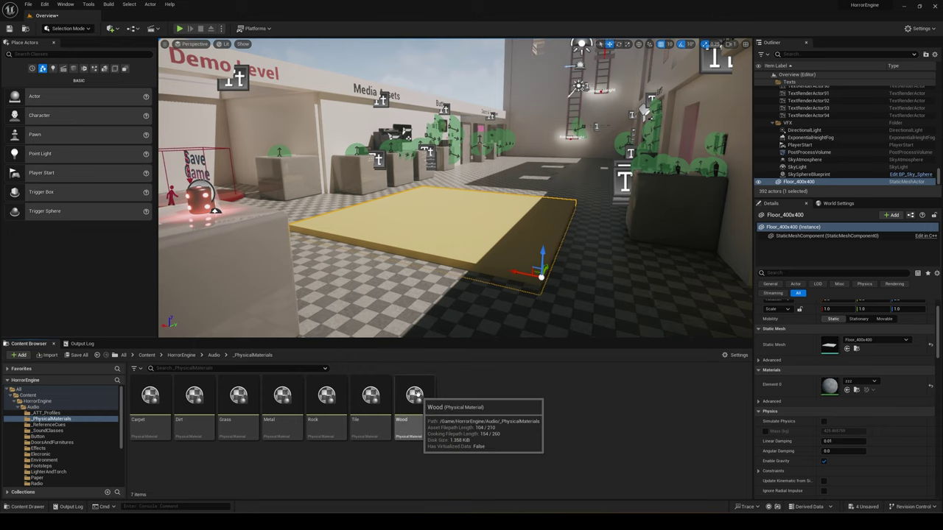
{"action": "right_click", "coordinate": [421, 407]}
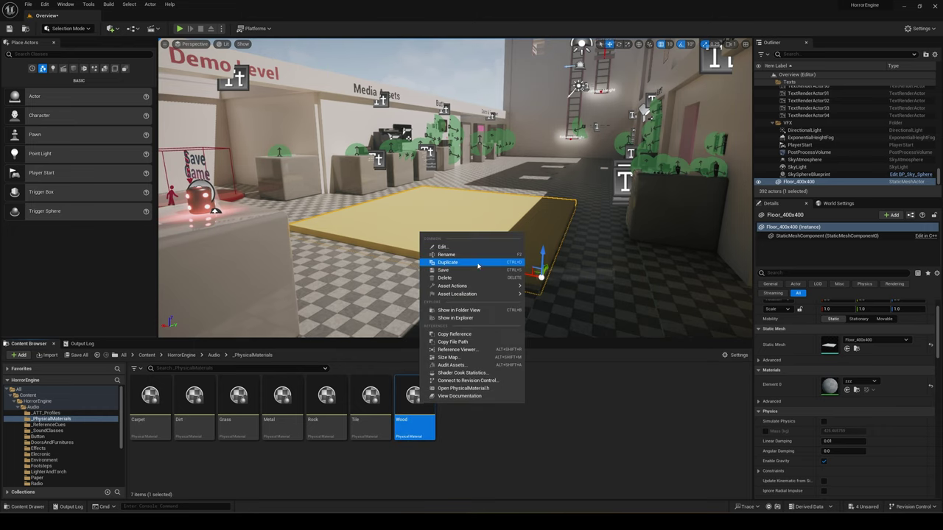
{"action": "left_click", "coordinate": [447, 263]}
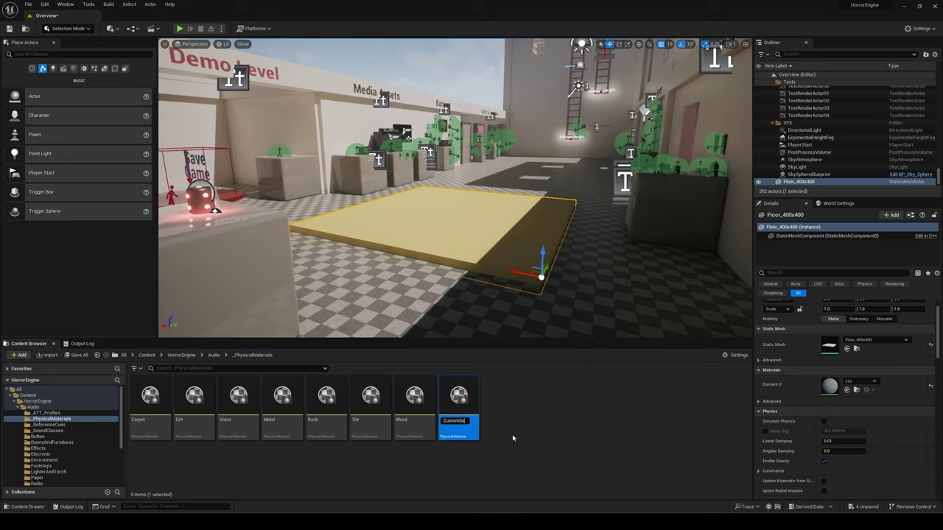
{"action": "type", "text": "CustomSurface01"}
{"action": "key", "text": "Return"}
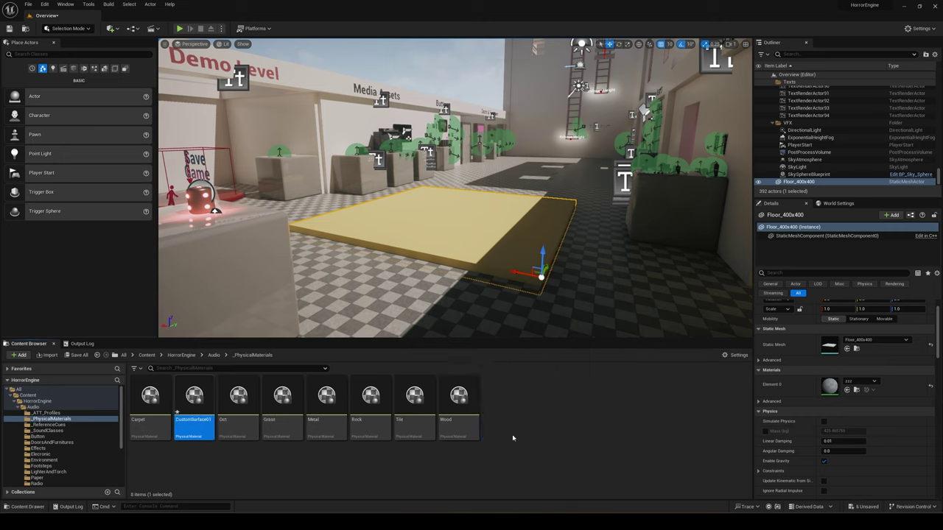
{"action": "left_click", "coordinate": [513, 438]}
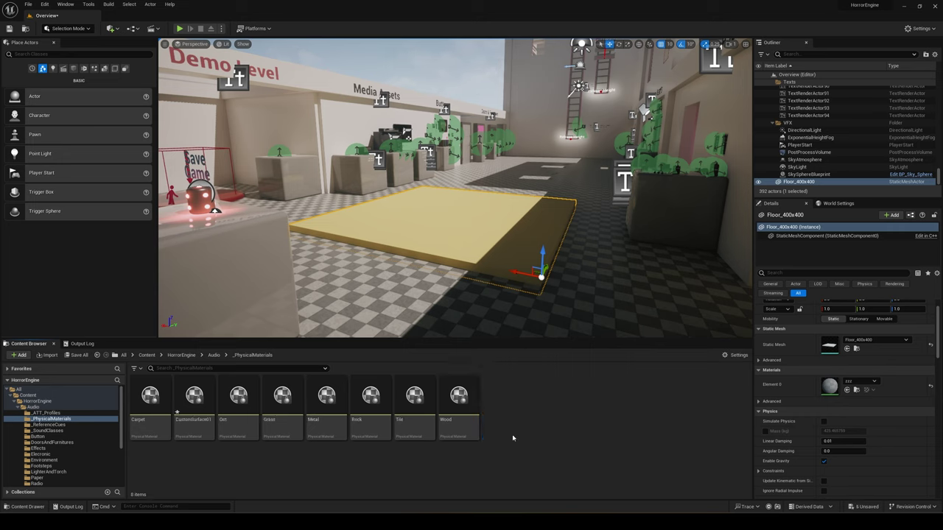
- Set the CustomSurface01 physical material's Surface Type to CustomSurface01, close its editor and save all modified assets
{"action": "double_click", "coordinate": [193, 402]}
{"action": "left_click", "coordinate": [424, 270]}
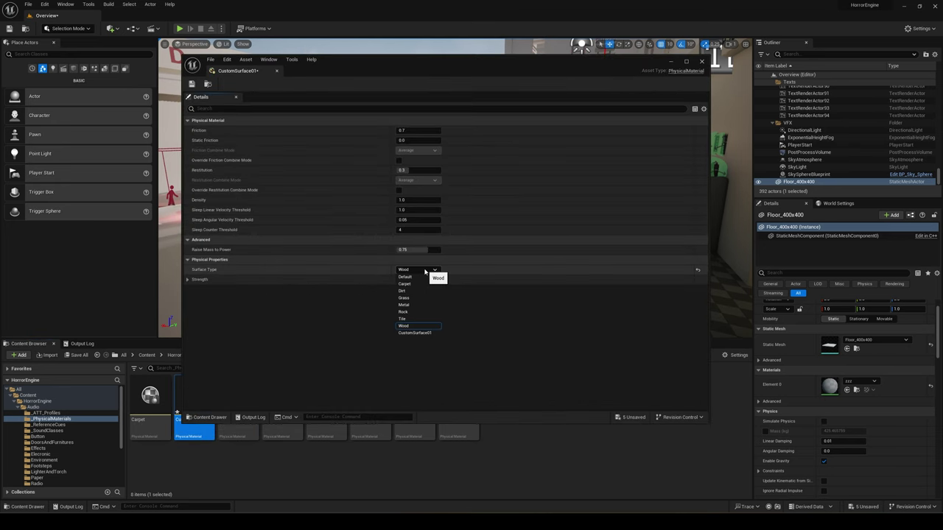
{"action": "left_click", "coordinate": [417, 333]}
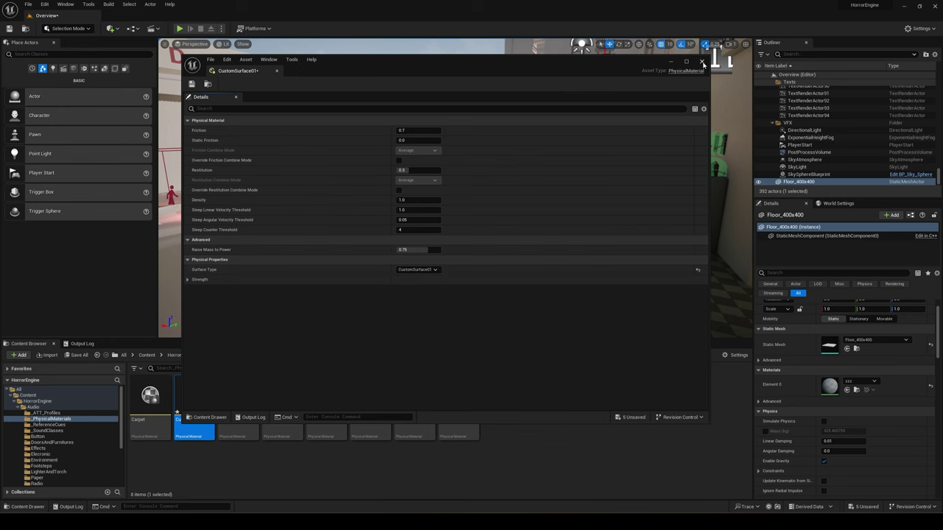
{"action": "left_click", "coordinate": [78, 355]}
{"action": "left_click", "coordinate": [530, 344]}
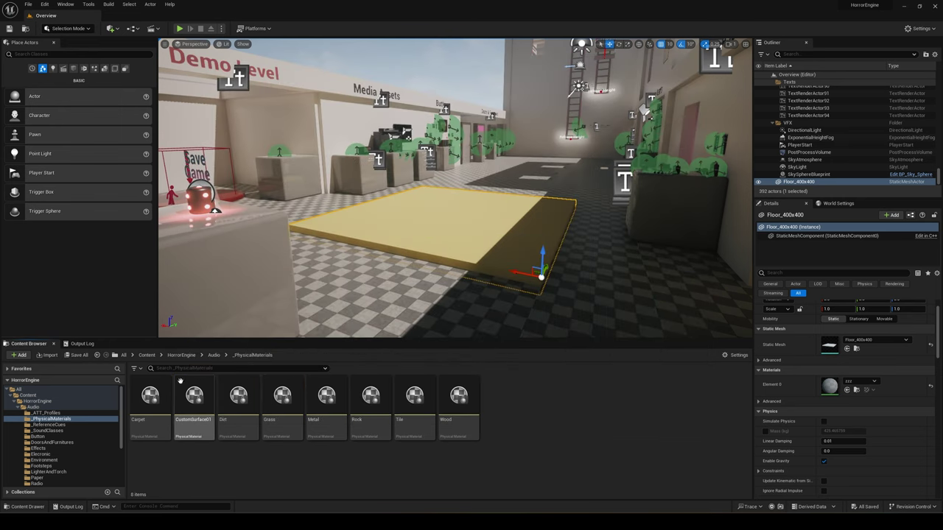
- Open the HorrorEngine blueprint from the HorrorEngine folder, maximize its editor and select the Footstep/Headshake function
{"action": "left_click", "coordinate": [181, 355]}
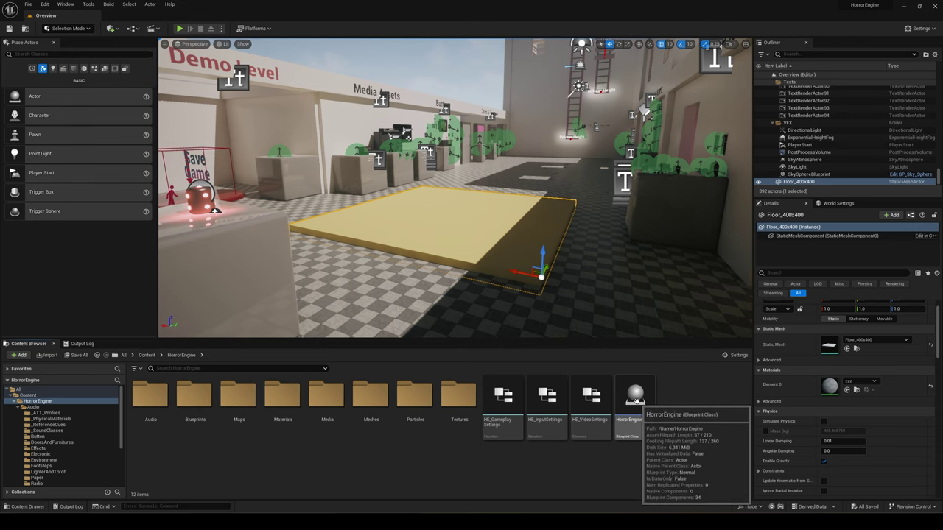
{"action": "double_click", "coordinate": [635, 398]}
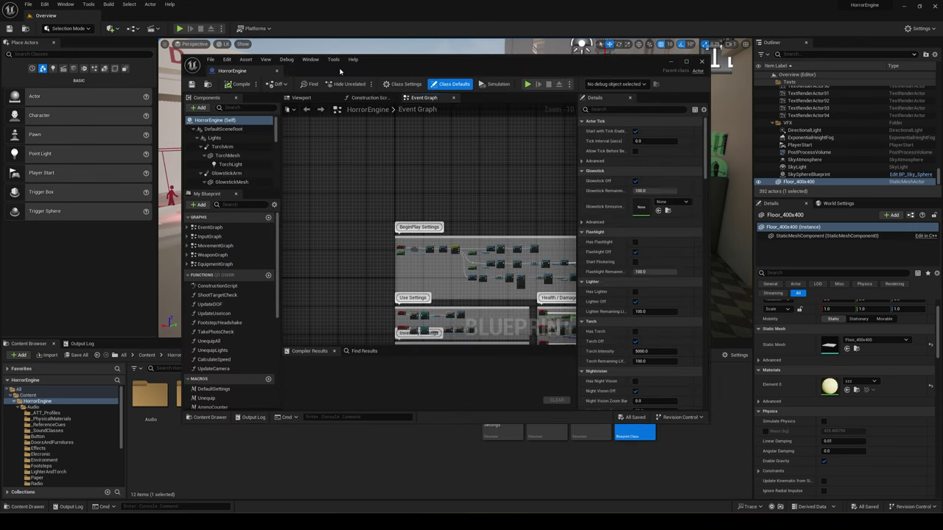
{"action": "double_click", "coordinate": [424, 65]}
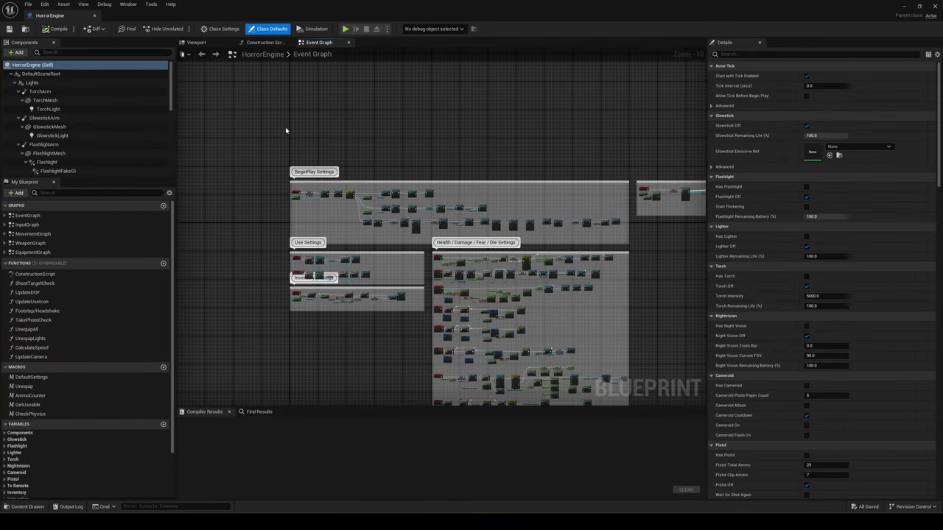
{"action": "left_click", "coordinate": [49, 312]}
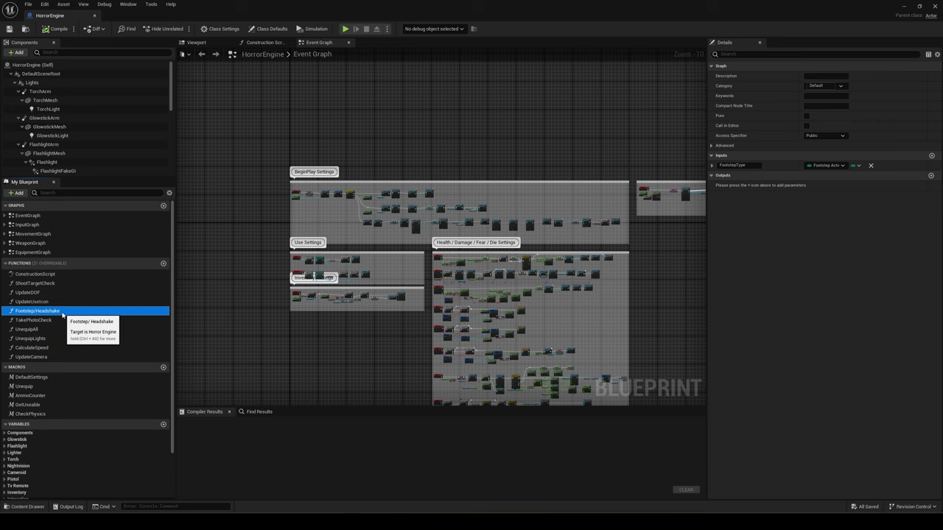
- Open the Footstep/Headshake function graph and refresh the Select node that picks the walking footstep sounds
{"action": "double_click", "coordinate": [63, 315]}
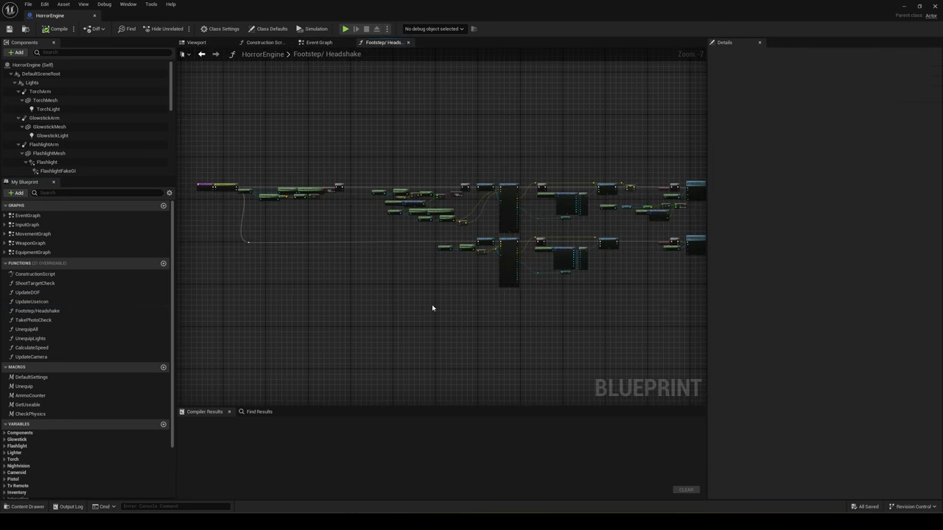
{"action": "right_click_drag", "start_coordinate": [564, 307], "coordinate": [501, 343]}
{"action": "scroll", "coordinate": [480, 257], "scroll_direction": "up", "scroll_amount": 5}
{"action": "scroll", "coordinate": [464, 288], "scroll_direction": "up", "scroll_amount": 2}
{"action": "right_click_drag", "start_coordinate": [470, 280], "coordinate": [474, 235]}
{"action": "scroll", "coordinate": [434, 297], "scroll_direction": "down", "scroll_amount": 1}
{"action": "right_click_drag", "start_coordinate": [504, 186], "coordinate": [497, 227]}
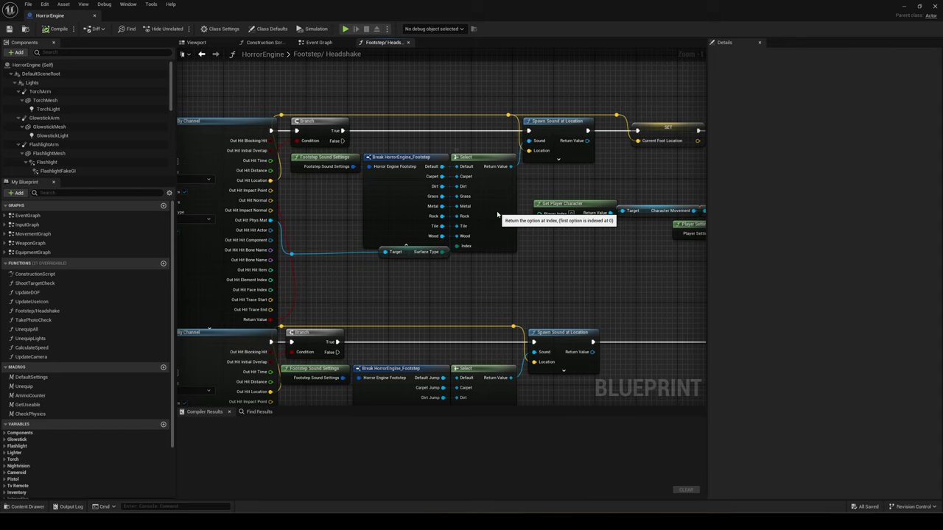
{"action": "right_click", "coordinate": [497, 214]}
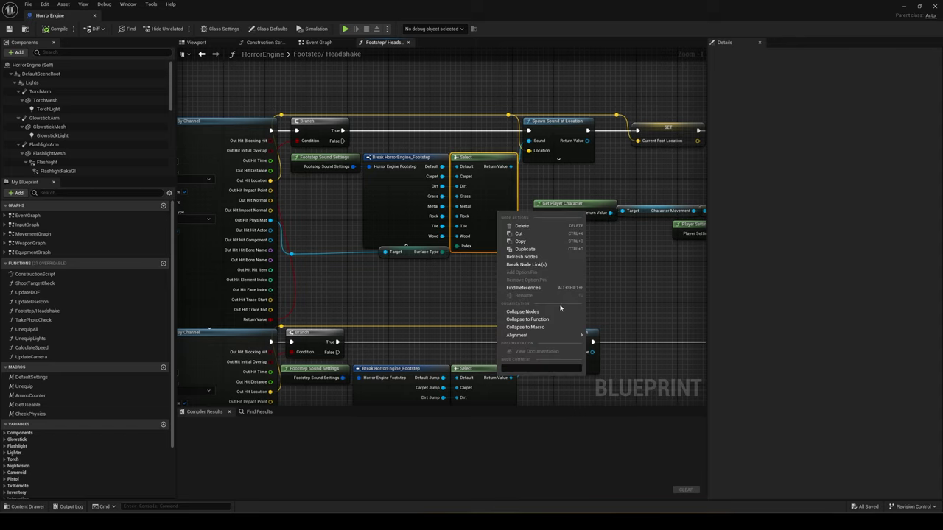
{"action": "left_click", "coordinate": [523, 271]}
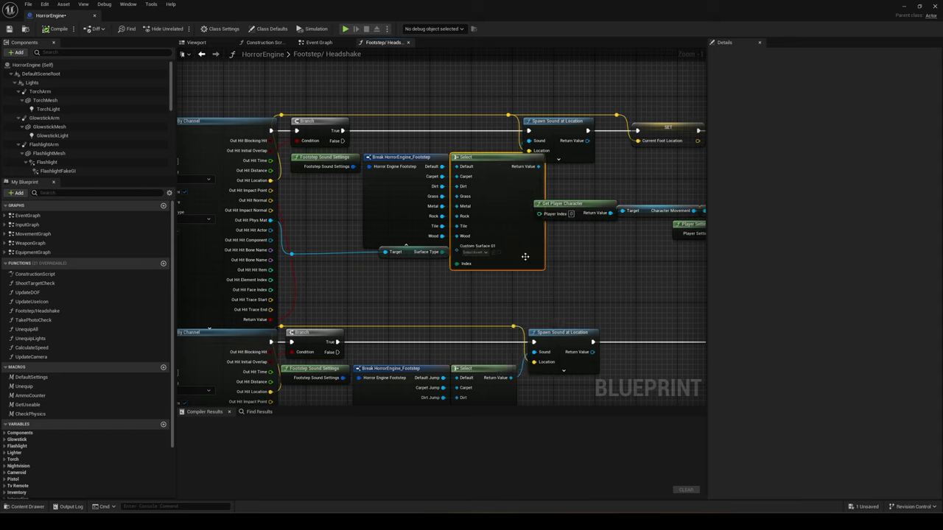
- Refresh the Select node that picks the jump sounds so it includes the Custom Surface 01 option
{"action": "right_click_drag", "start_coordinate": [492, 305], "coordinate": [488, 208]}
{"action": "left_click", "coordinate": [488, 313]}
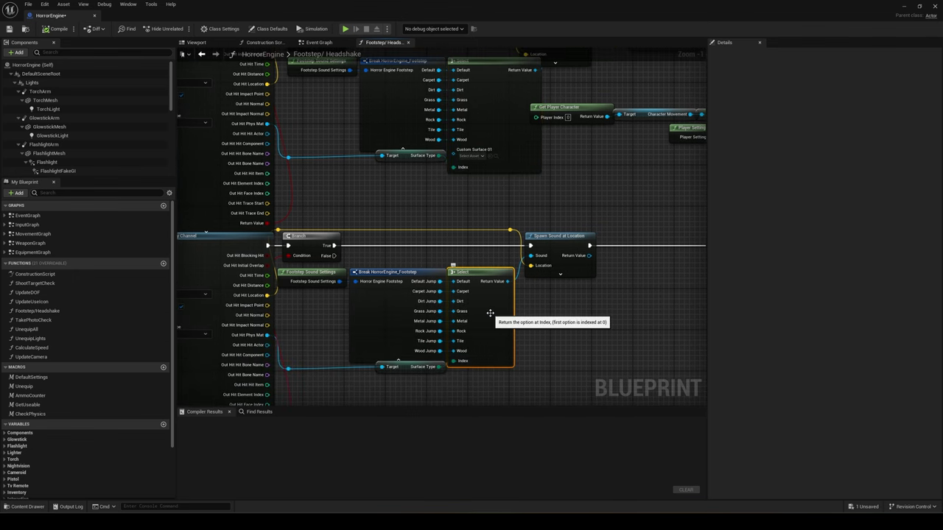
{"action": "right_click", "coordinate": [491, 315]}
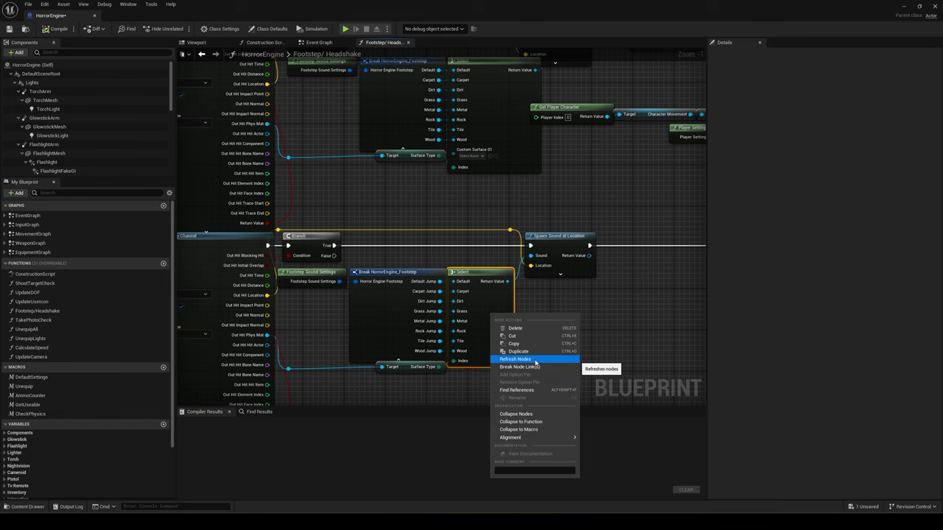
{"action": "left_click", "coordinate": [536, 364]}
- Assign the AddOil_Cue sound to the Custom Surface 01 option on both the walking and jump Select nodes
{"action": "right_click_drag", "start_coordinate": [484, 202], "coordinate": [480, 273]}
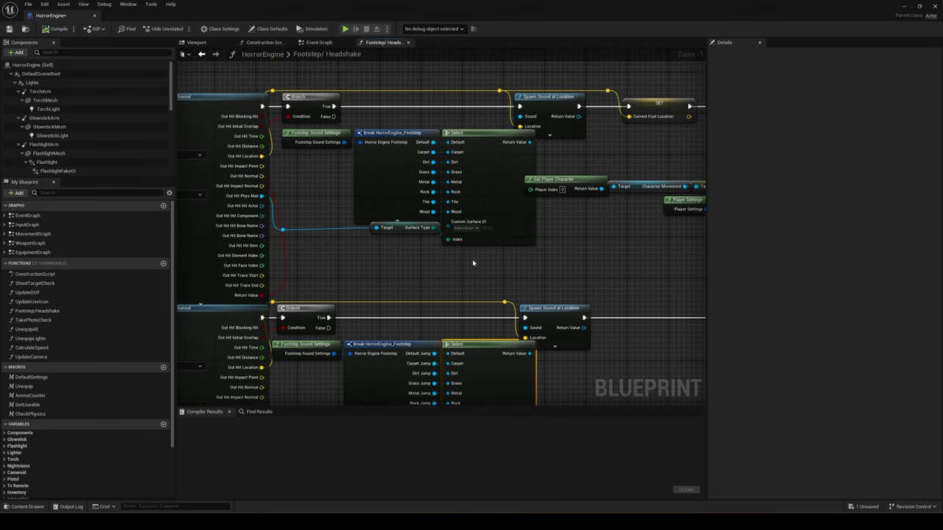
{"action": "left_click", "coordinate": [469, 229]}
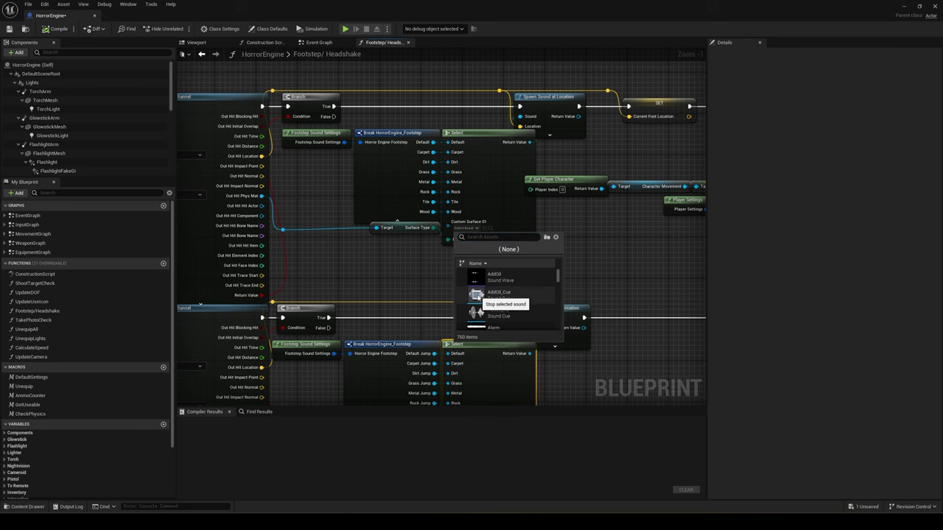
{"action": "left_click", "coordinate": [508, 296]}
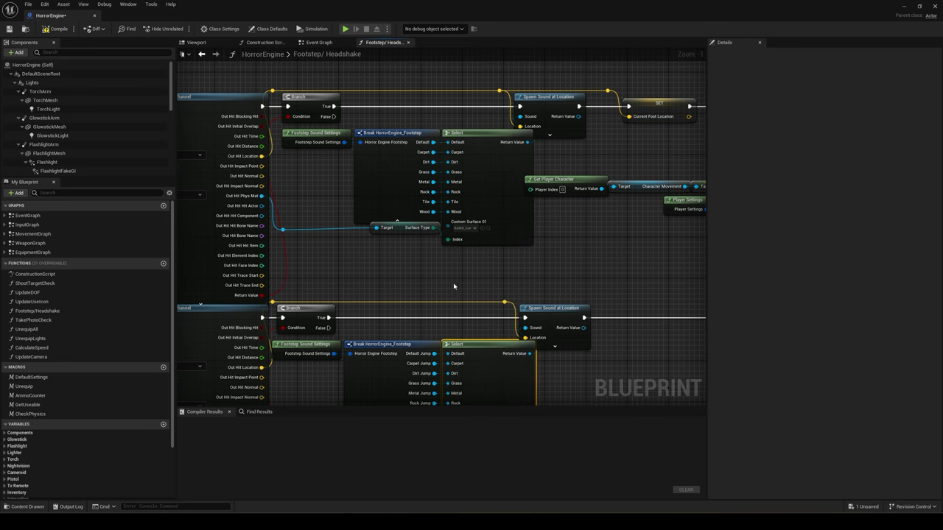
{"action": "right_click_drag", "start_coordinate": [463, 285], "coordinate": [465, 171]}
{"action": "left_click", "coordinate": [472, 324]}
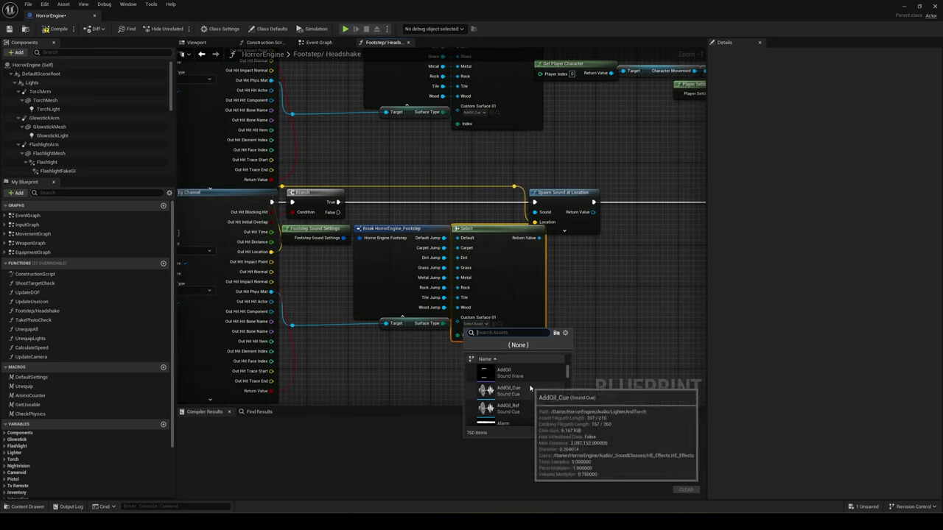
{"action": "left_click", "coordinate": [510, 390]}
- Compile and save the HorrorEngine blueprint, then close its editor
{"action": "right_click_drag", "start_coordinate": [479, 329], "coordinate": [483, 237]}
{"action": "left_click", "coordinate": [55, 29]}
{"action": "left_click", "coordinate": [10, 30]}
{"action": "left_click", "coordinate": [94, 14]}
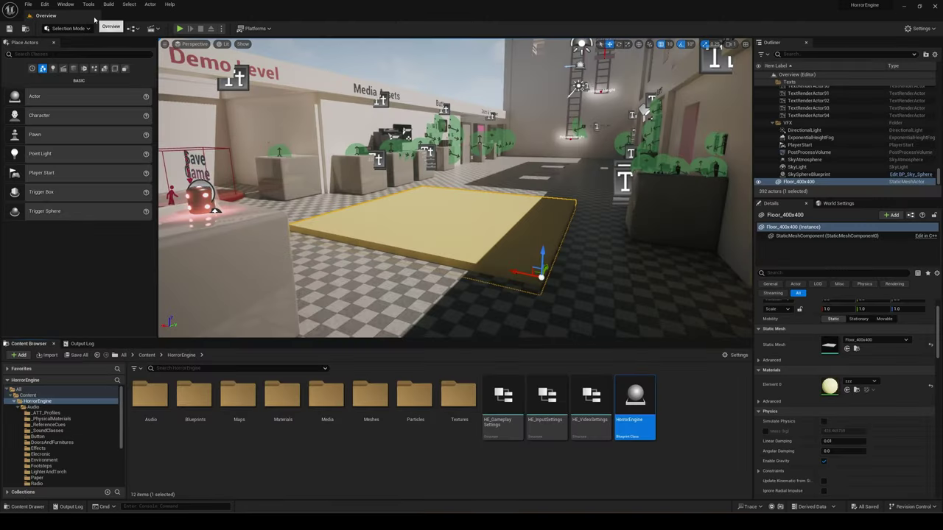
- Stretch the yellow Floor_400x400 mesh along its Y axis to a scale of 2.75
{"action": "right_click_drag", "start_coordinate": [462, 251], "coordinate": [443, 264]}
{"action": "right_click_drag", "start_coordinate": [456, 219], "coordinate": [457, 197]}
{"action": "key", "text": "r"}
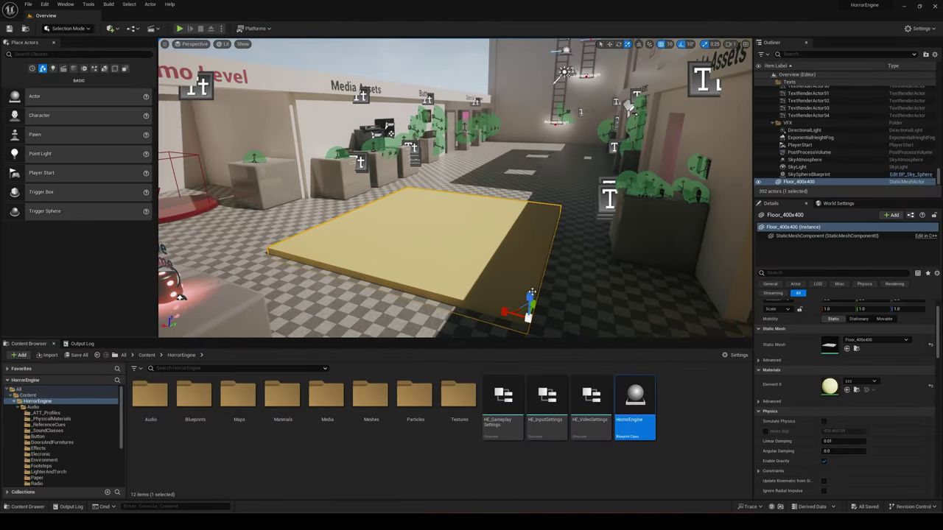
{"action": "left_click_drag", "start_coordinate": [536, 300], "coordinate": [549, 264]}
{"action": "key", "text": "w"}
{"action": "right_click_drag", "start_coordinate": [549, 263], "coordinate": [567, 276]}
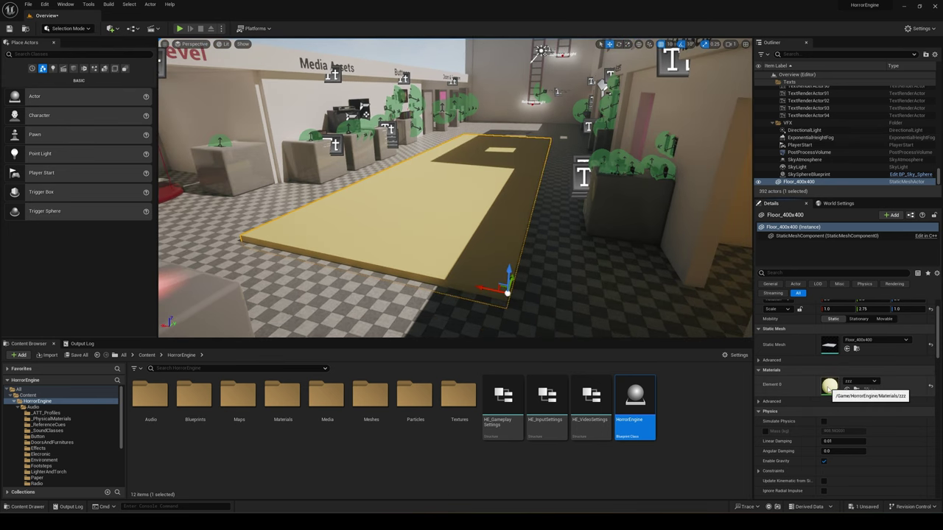
- Set the floor material zzz's Phys Material to CustomSurface01, apply the change and close the material editor
{"action": "double_click", "coordinate": [830, 386]}
{"action": "left_click", "coordinate": [159, 308]}
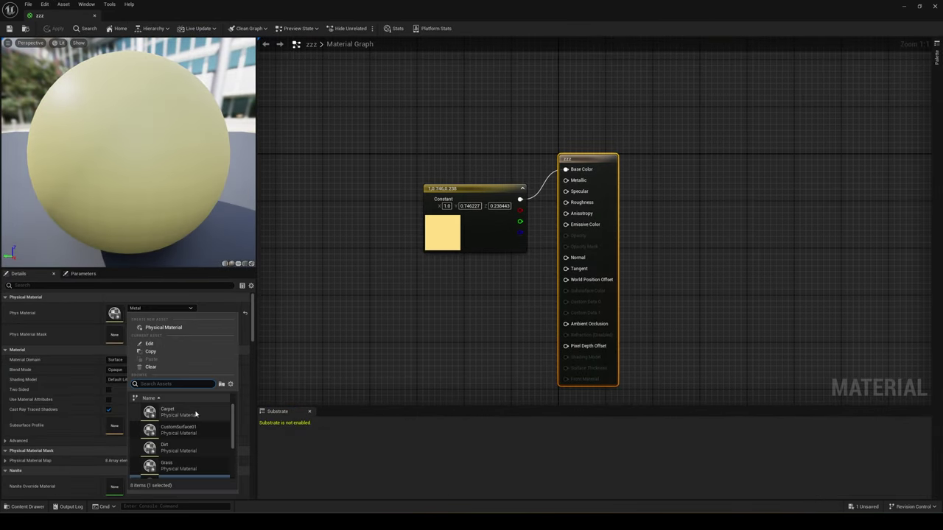
{"action": "type", "text": "custom"}
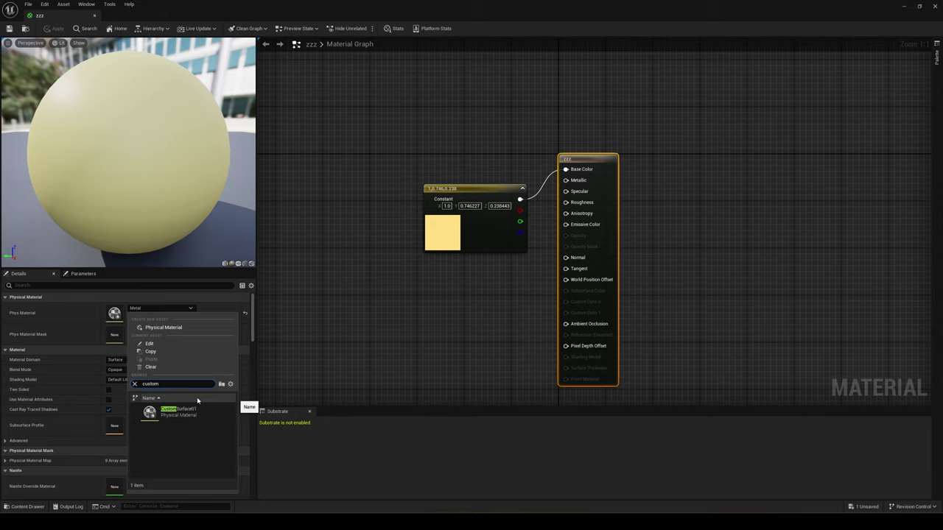
{"action": "left_click", "coordinate": [189, 410]}
{"action": "left_click", "coordinate": [54, 28]}
{"action": "left_click", "coordinate": [95, 16]}
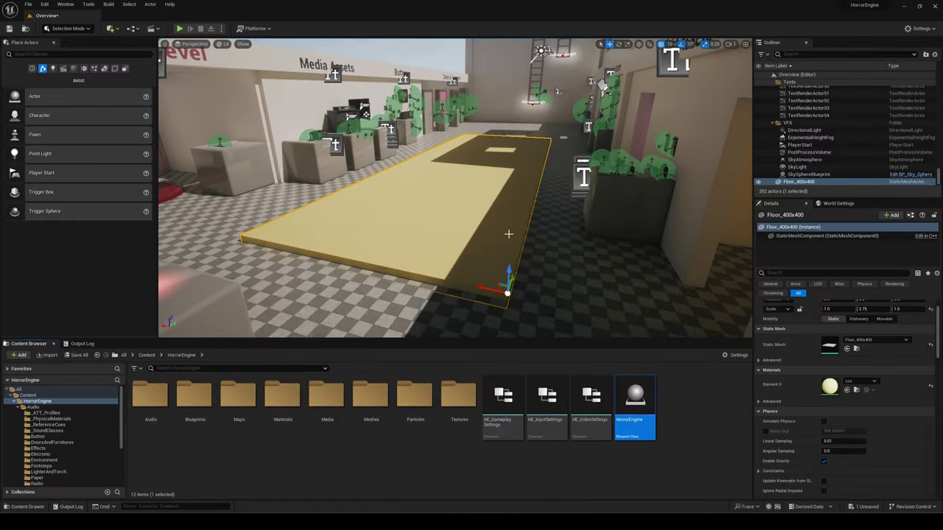
- Play the level, walk along the yellow floor and the surrounding tiles to compare footstep sounds, then stop playing
{"action": "left_click", "coordinate": [180, 29]}
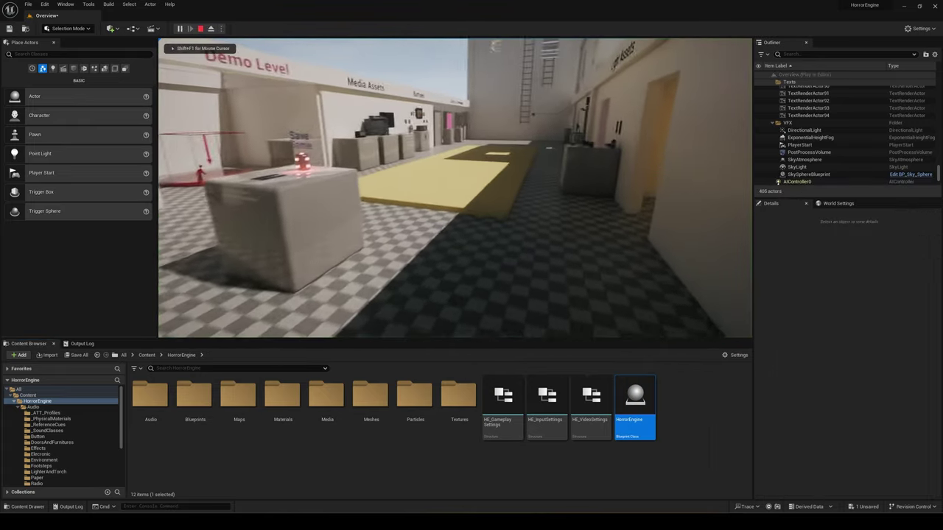
{"action": "key", "text": "w"}
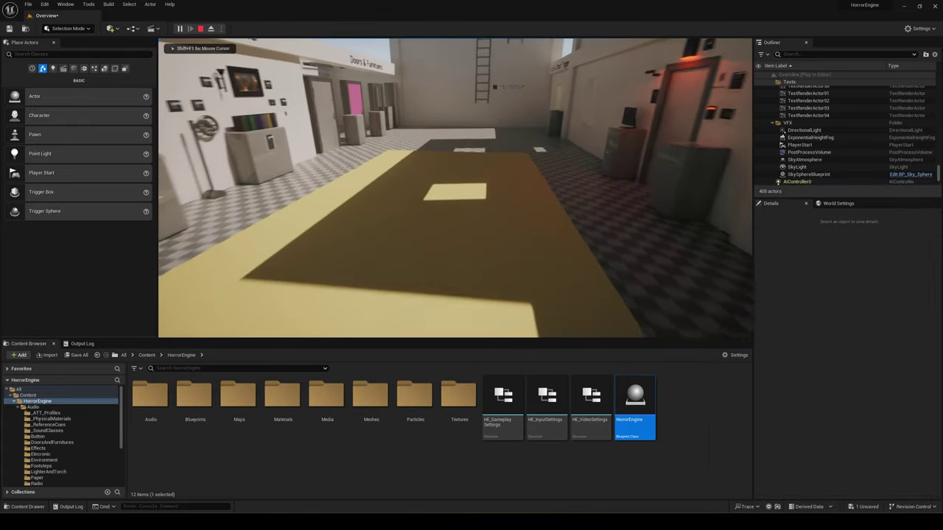
{"action": "key", "text": "w"}
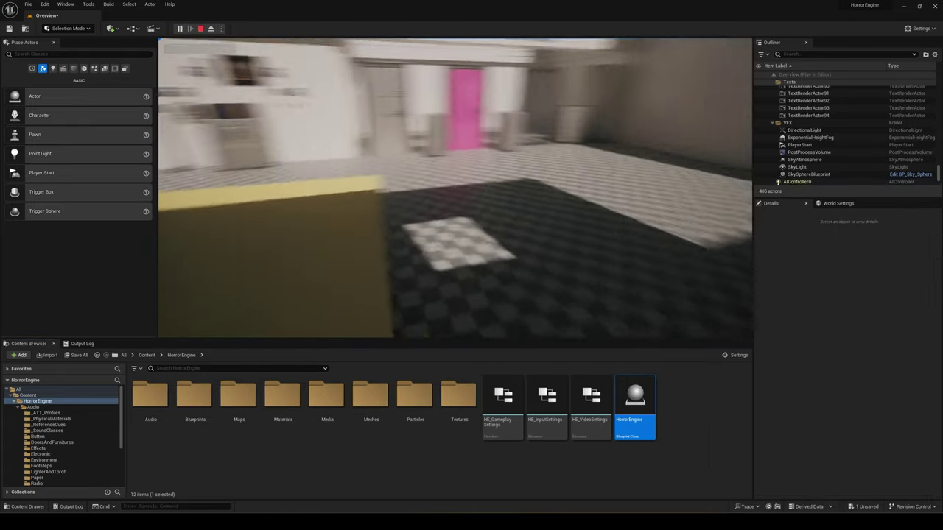
{"action": "key", "text": "w"}
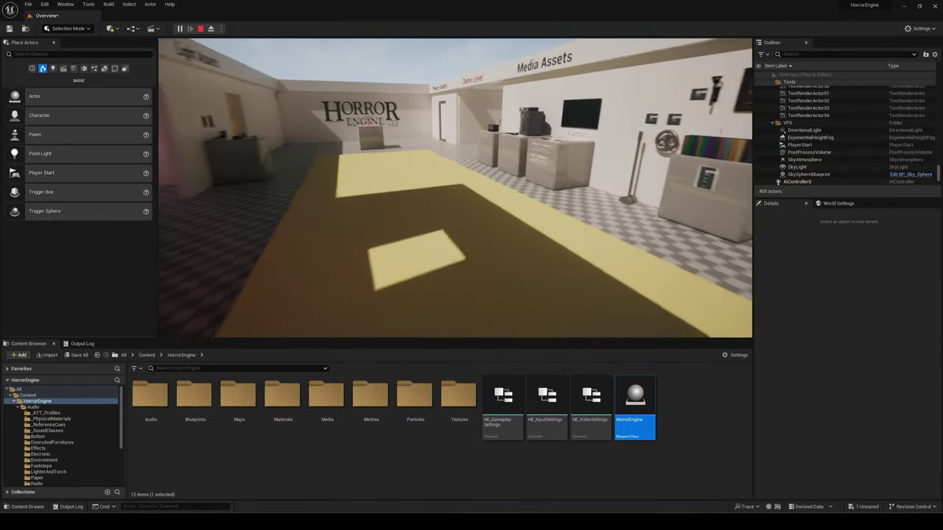
{"action": "key", "text": "w"}
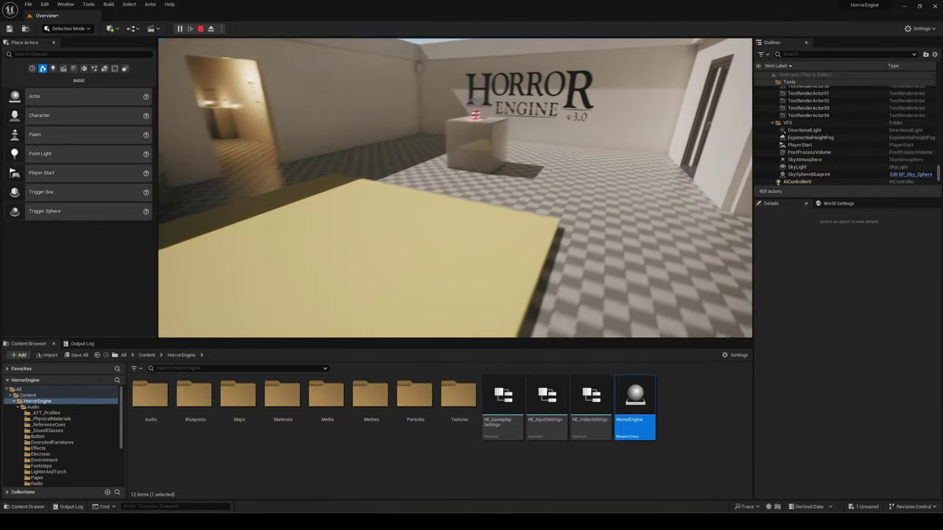
{"action": "key", "text": "d"}
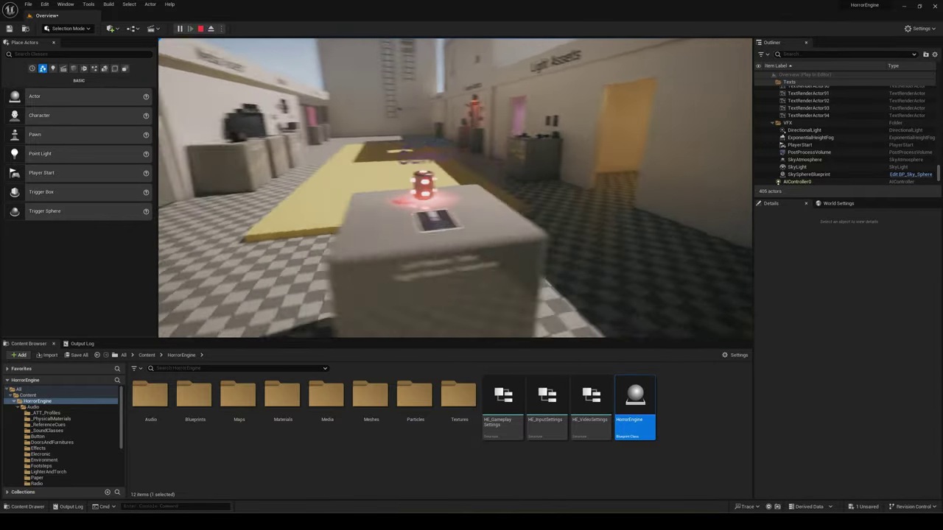
{"action": "key", "text": "w"}
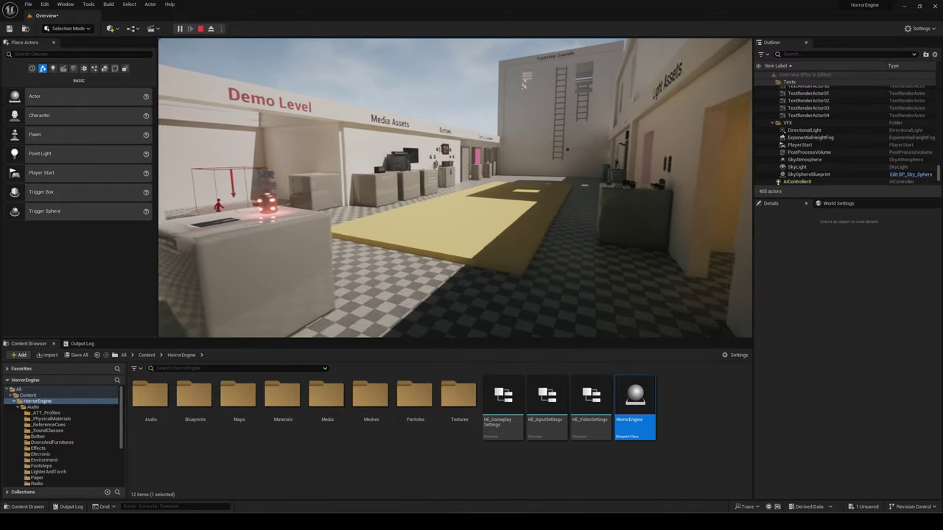
{"action": "key", "text": "Escape"}
- Open the HE_GameplaySettings structure, expand Equipment Settings in the default values, then restore and close its window
{"action": "double_click", "coordinate": [504, 404]}
{"action": "left_click", "coordinate": [5, 70]}
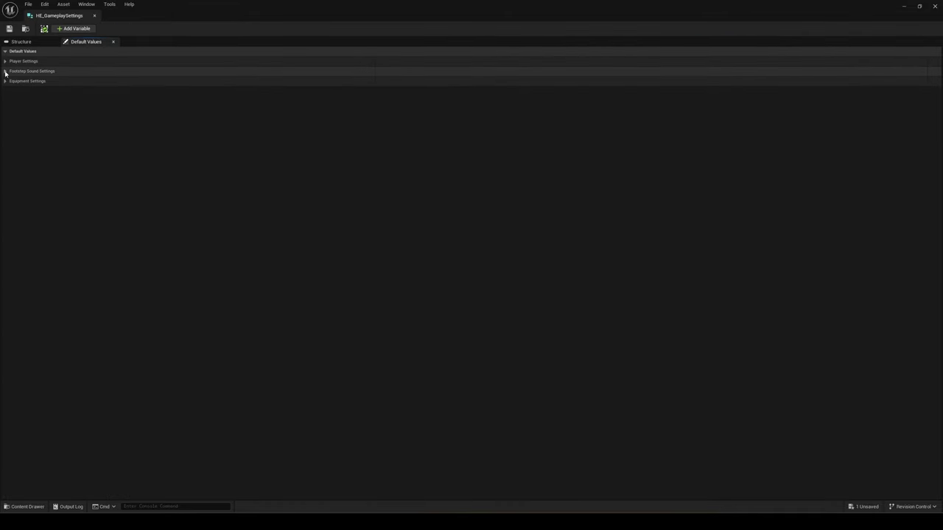
{"action": "left_click", "coordinate": [5, 81]}
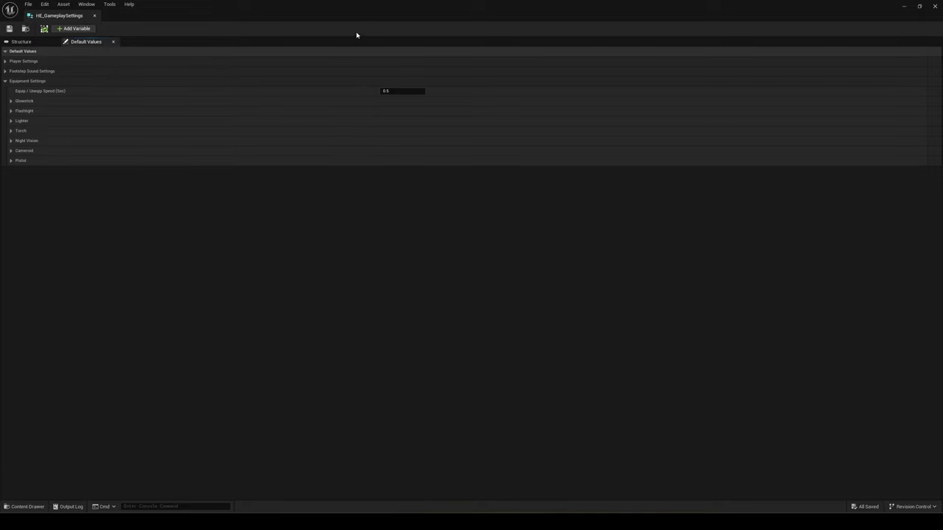
{"action": "double_click", "coordinate": [398, 15]}
{"action": "left_click", "coordinate": [686, 65]}
- Darken the level by setting the DirectionalLight's Y rotation to 90°, disabling Affects World and refreshing the SkySphereBlueprint material
{"action": "left_click", "coordinate": [808, 112]}
{"action": "left_click", "coordinate": [874, 325]}
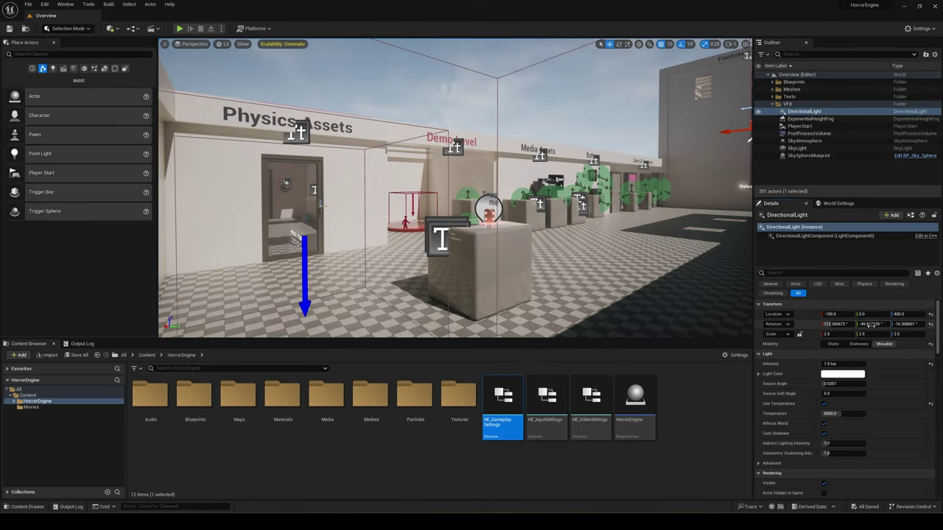
{"action": "type", "text": "90"}
{"action": "key", "text": "Return"}
{"action": "left_click", "coordinate": [824, 424]}
{"action": "left_click", "coordinate": [810, 156]}
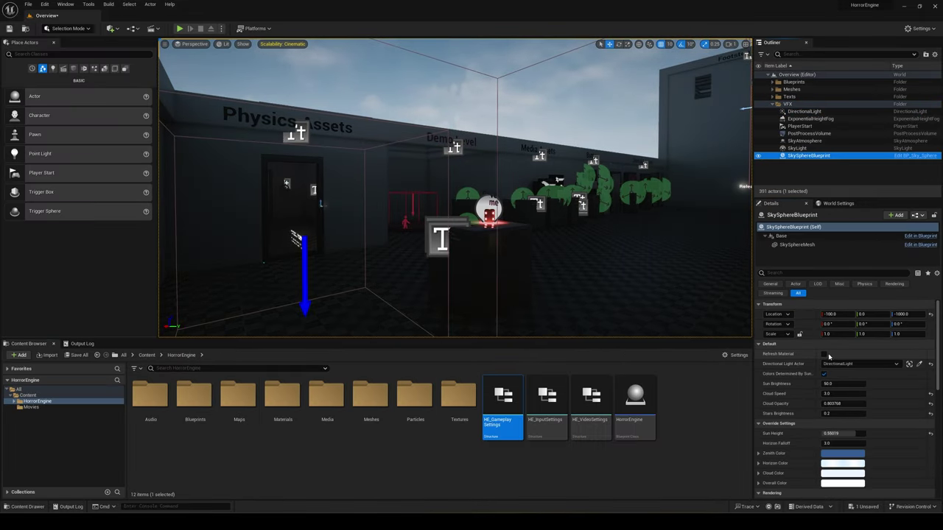
- In HE_GameplaySettings' Glowstick equipment settings, enable Has Glowstick and set Glowstick Duration to 0.1 minutes, then minimize the window
{"action": "double_click", "coordinate": [504, 407]}
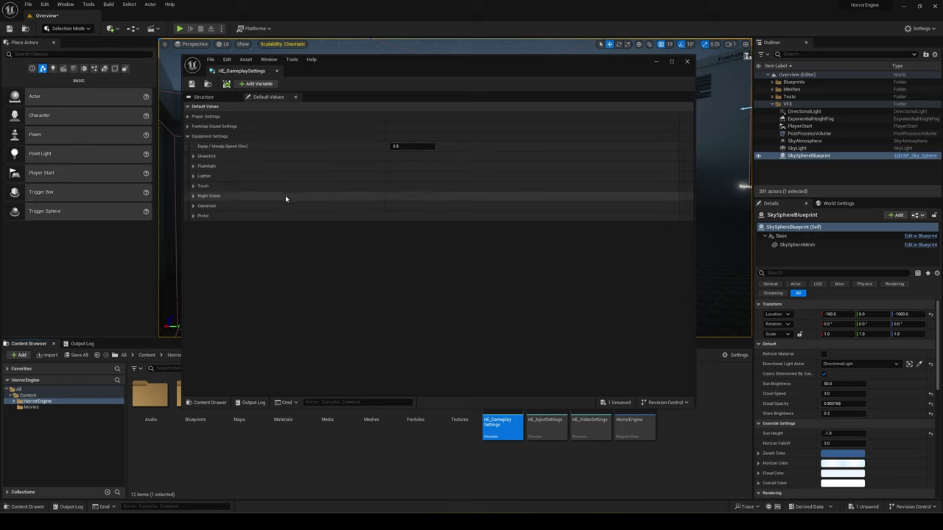
{"action": "left_click", "coordinate": [193, 156]}
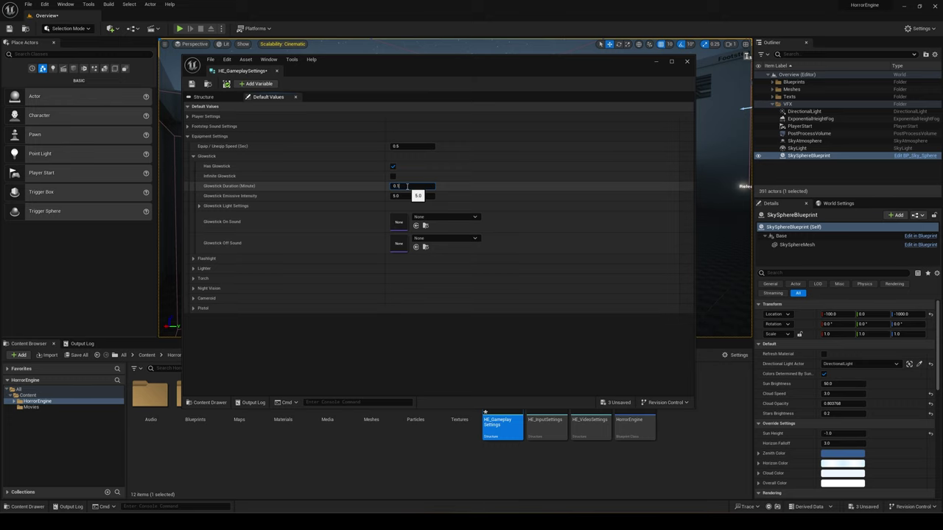
{"action": "left_click", "coordinate": [656, 62]}
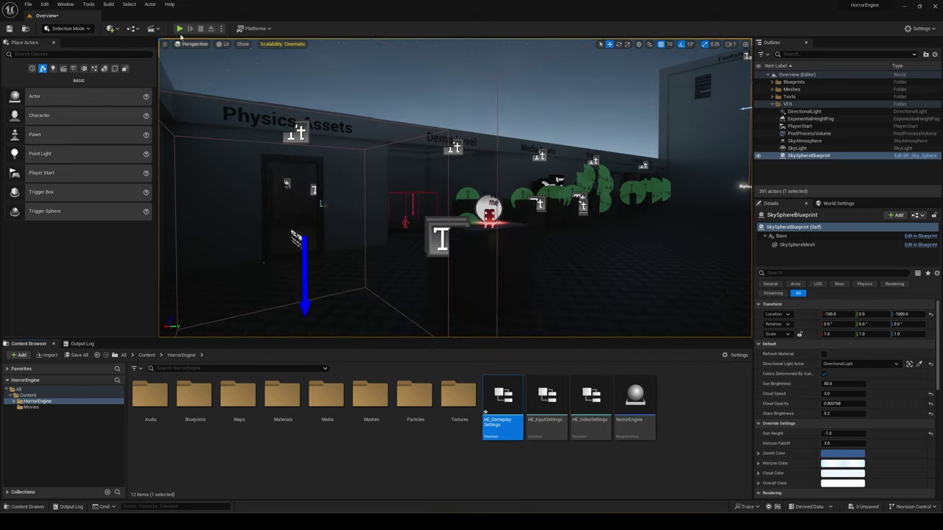
- Play the level with the glowstick, check its remaining charge in the inventory and watch it fade, then stop playing
{"action": "left_click", "coordinate": [180, 29]}
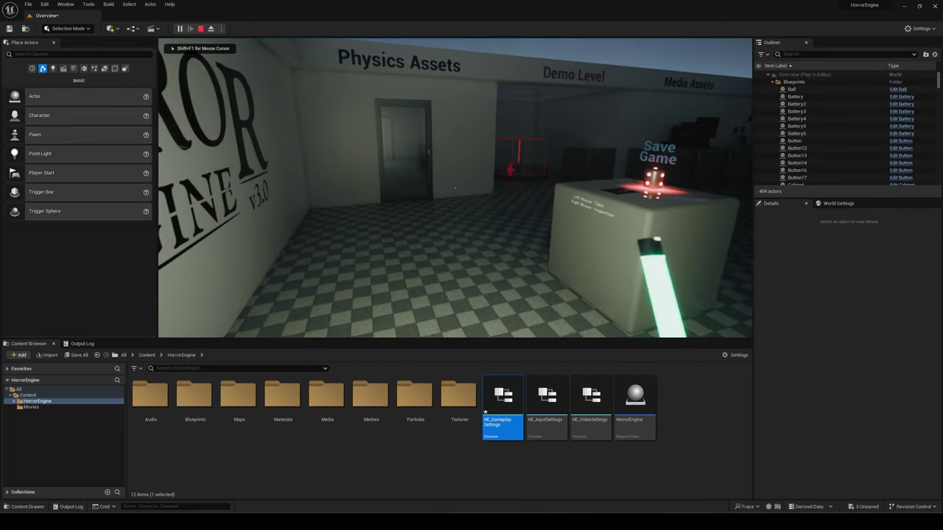
{"action": "key", "text": "Tab"}
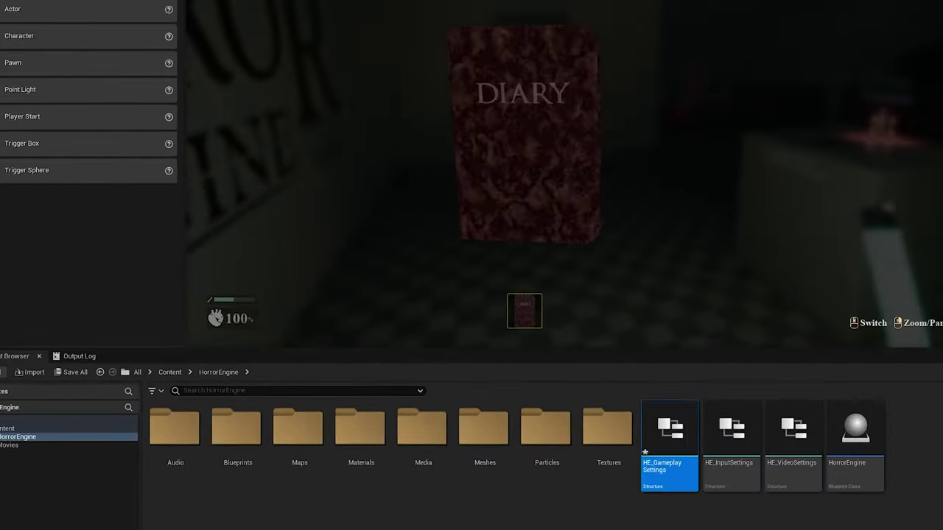
{"action": "key", "text": "Tab"}
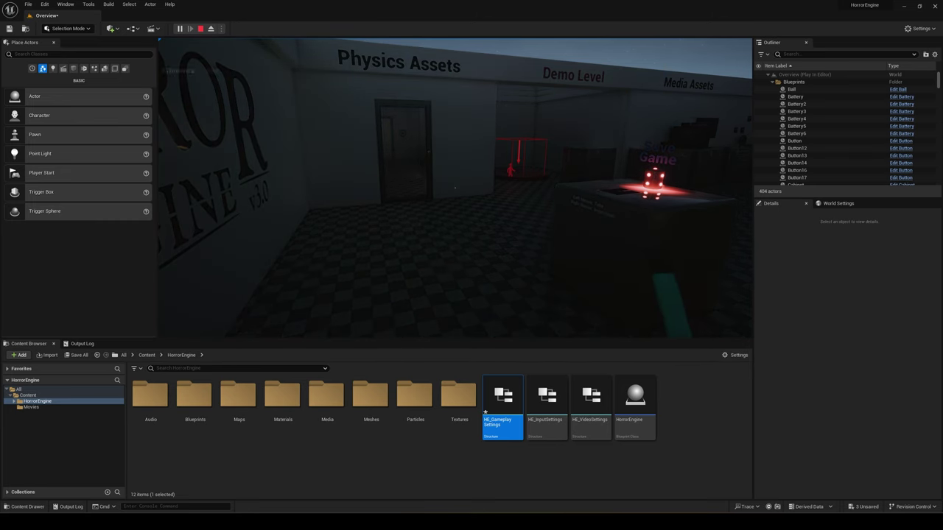
{"action": "key", "text": "w"}
{"action": "key", "text": "Escape"}
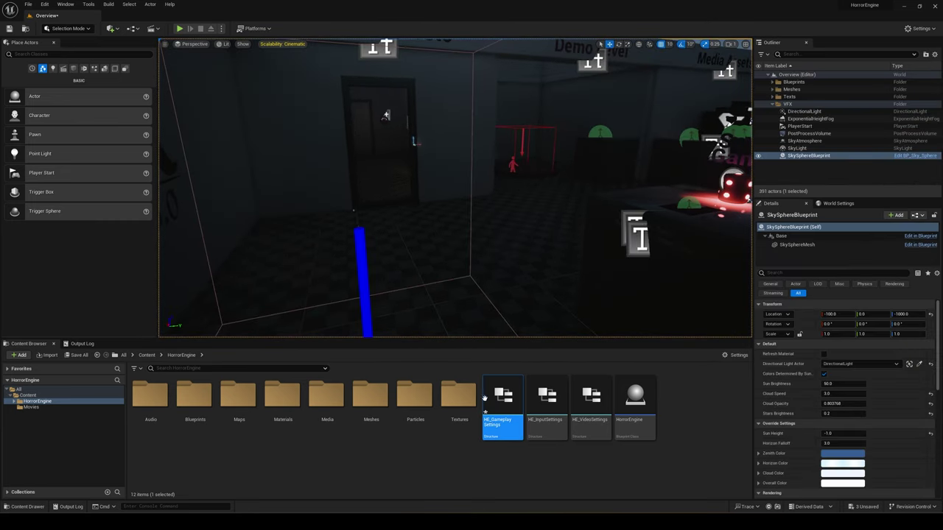
- In HE_GameplaySettings, enable Infinite Glowstick and set Glowstick Emissive Intensity to 50, then test the glowstick in the level and stop playing
{"action": "double_click", "coordinate": [491, 391]}
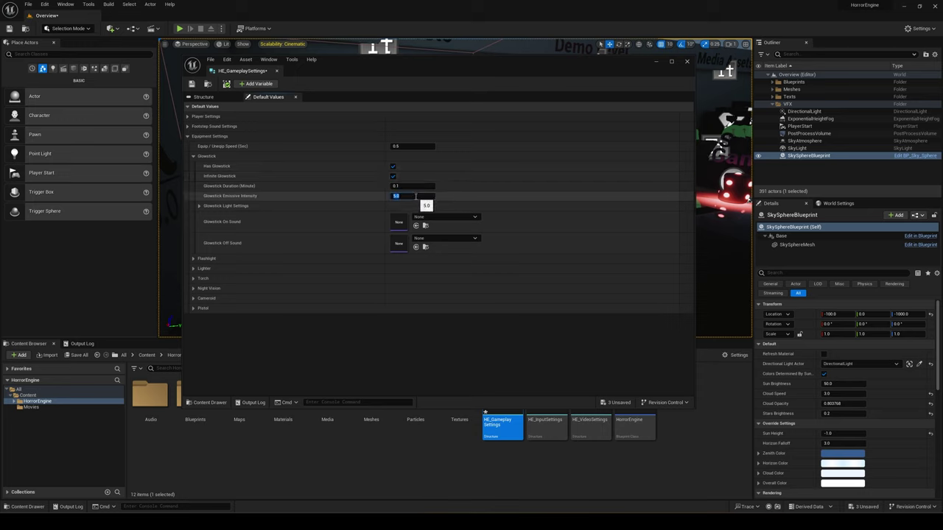
{"action": "left_click", "coordinate": [224, 46]}
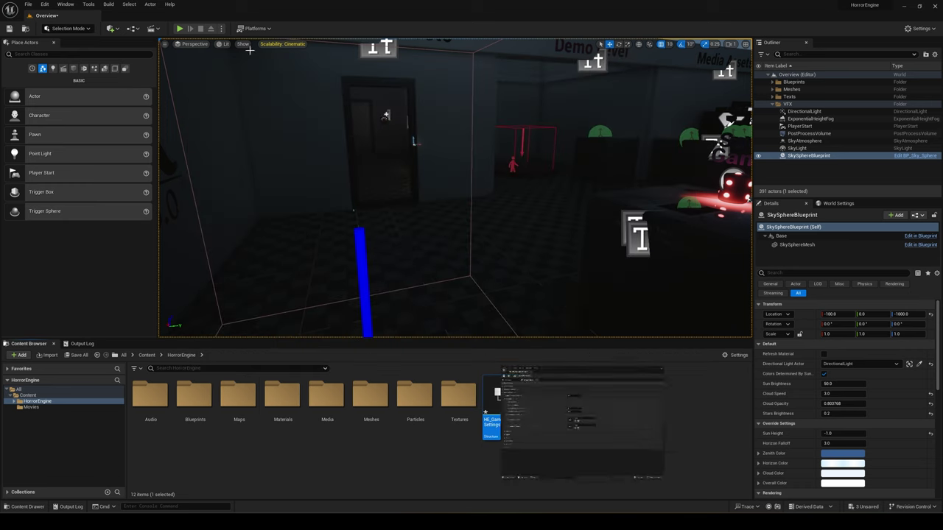
{"action": "left_click", "coordinate": [180, 29]}
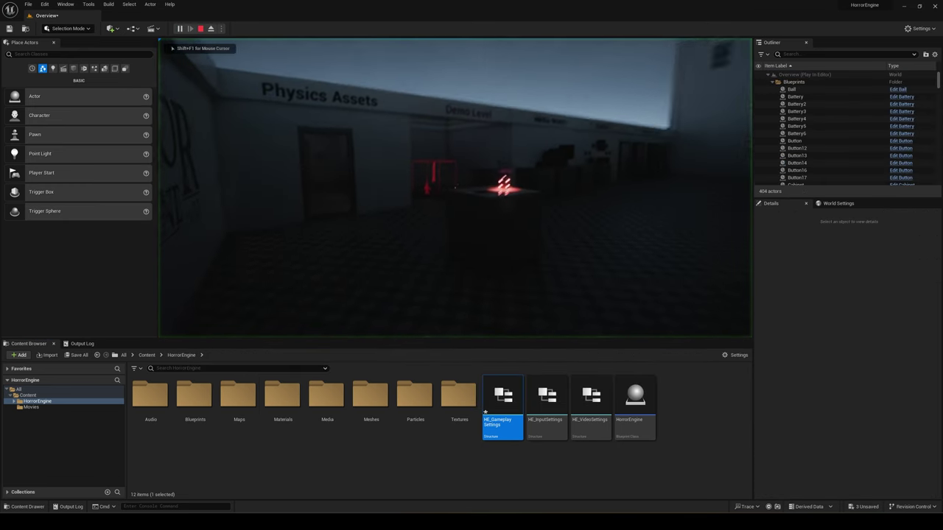
{"action": "key", "text": "g"}
{"action": "key", "text": "w"}
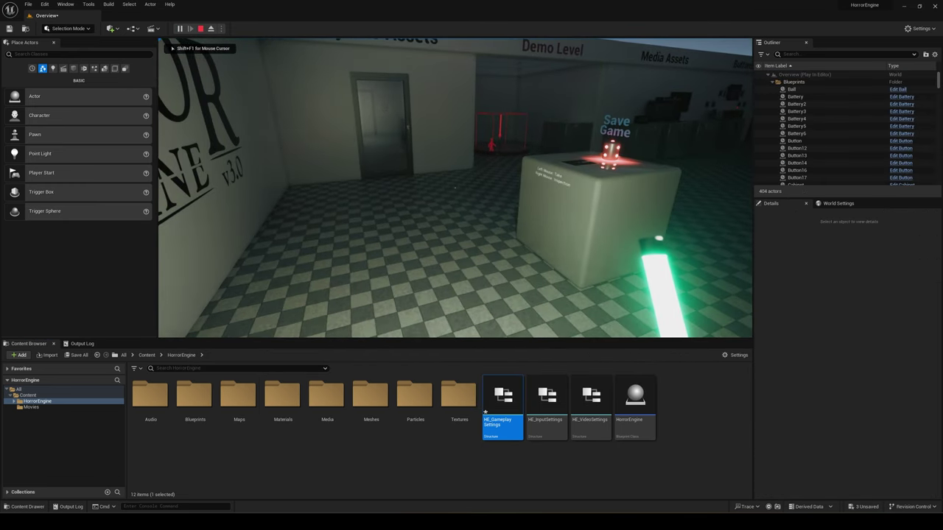
{"action": "key", "text": "Escape"}
- Reopen HE_GameplaySettings, set the Glowstick Light Settings Intensity to 250 and Glowstick Emissive Intensity to 5, and minimize the window
{"action": "double_click", "coordinate": [503, 402]}
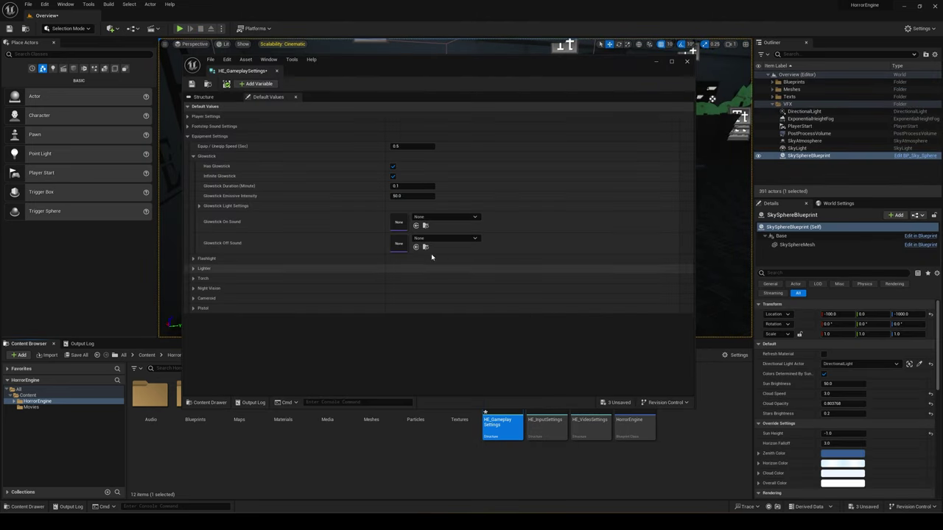
{"action": "left_click", "coordinate": [199, 206]}
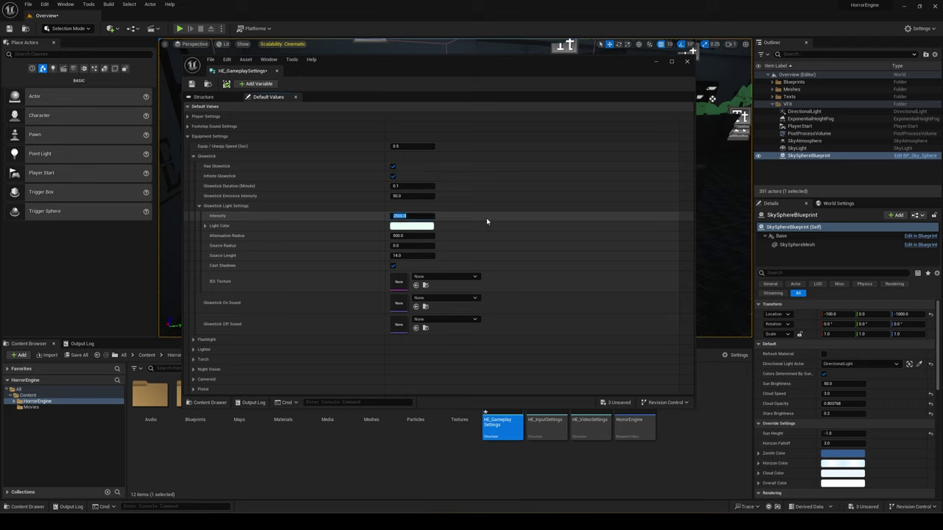
{"action": "left_click", "coordinate": [408, 197]}
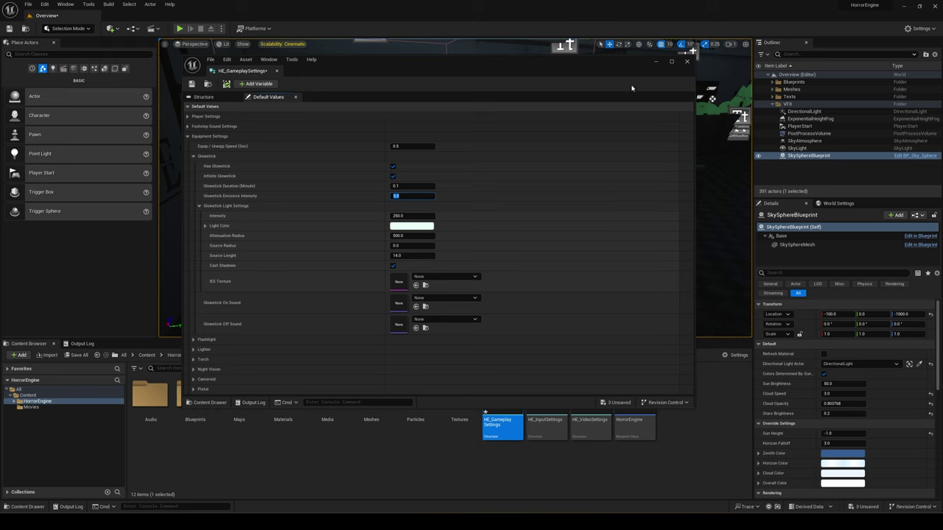
{"action": "left_click", "coordinate": [656, 62]}
- Play the level, switch the glowstick on and off to check its dimmer light, then stop playing
{"action": "key", "text": "alt+p"}
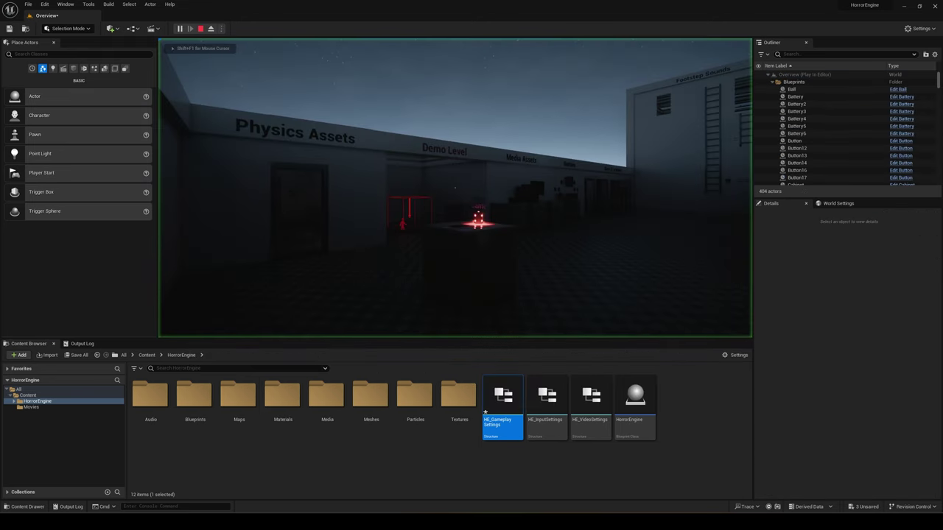
{"action": "key", "text": "f"}
{"action": "key", "text": "f"}
{"action": "key", "text": "f"}
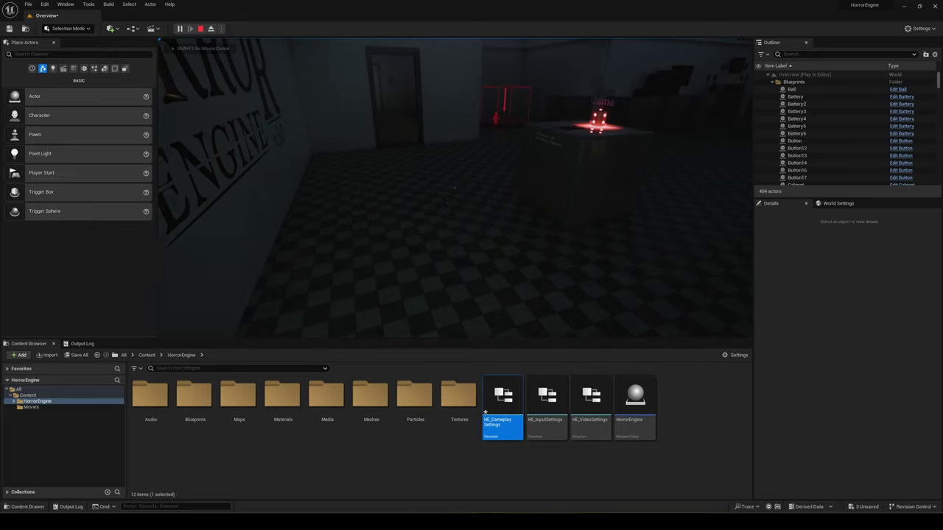
{"action": "key", "text": "Escape"}
- In HE_GameplaySettings, set the glowstick light's Intensity to 2000 and its Light Color to red, then minimize the window
{"action": "double_click", "coordinate": [501, 403]}
{"action": "left_click", "coordinate": [415, 216]}
{"action": "type", "text": "2000.0"}
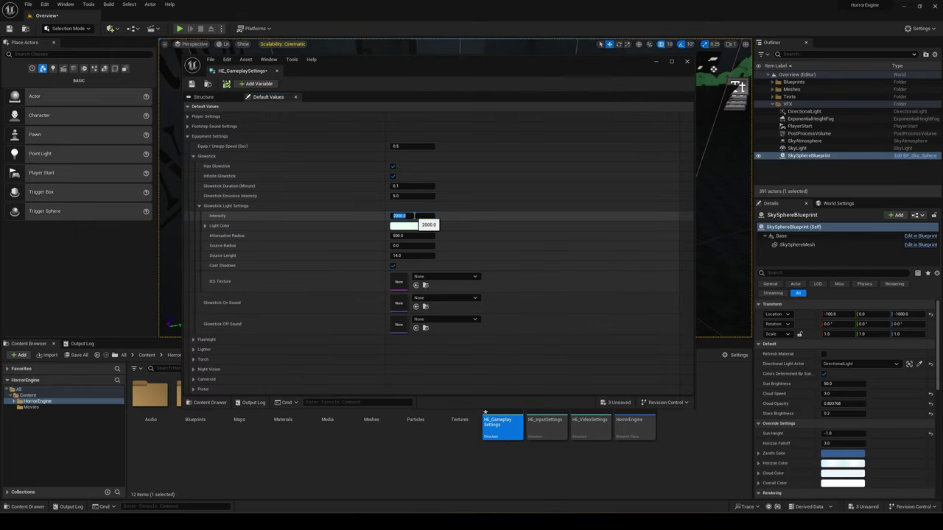
{"action": "left_click", "coordinate": [412, 226]}
{"action": "left_click", "coordinate": [487, 293]}
{"action": "left_click", "coordinate": [519, 413]}
{"action": "left_click", "coordinate": [656, 62]}
- Play the level, equip the glowstick and walk forward to view its light color, then stop playing
{"action": "left_click", "coordinate": [180, 29]}
{"action": "key", "text": "f"}
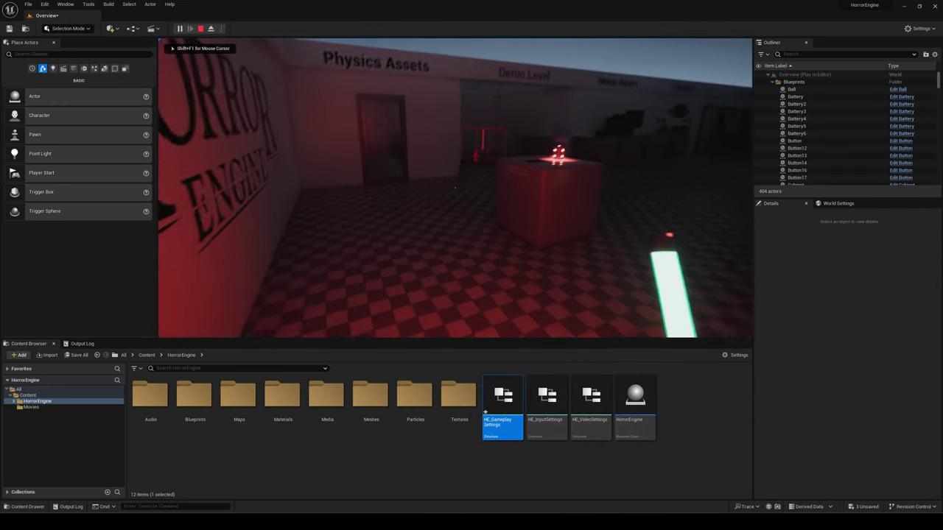
{"action": "key", "text": "w"}
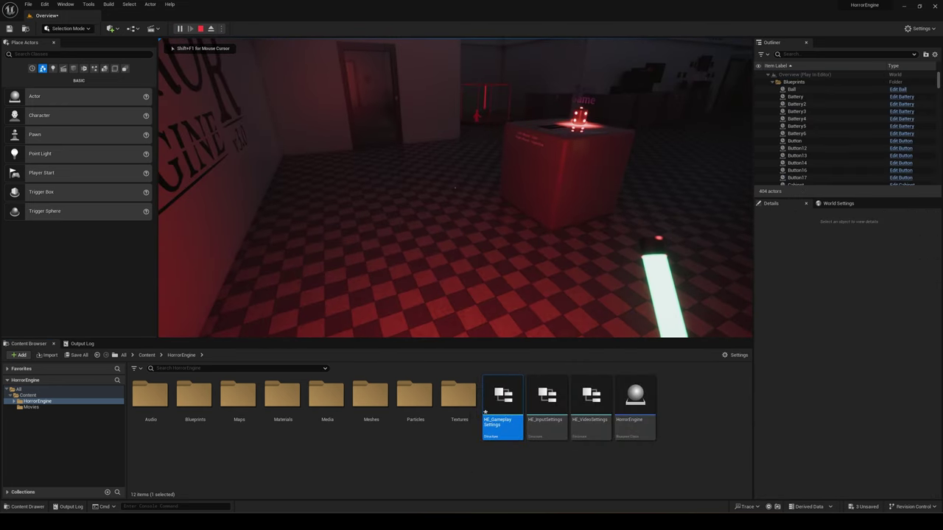
{"action": "key", "text": "Escape"}
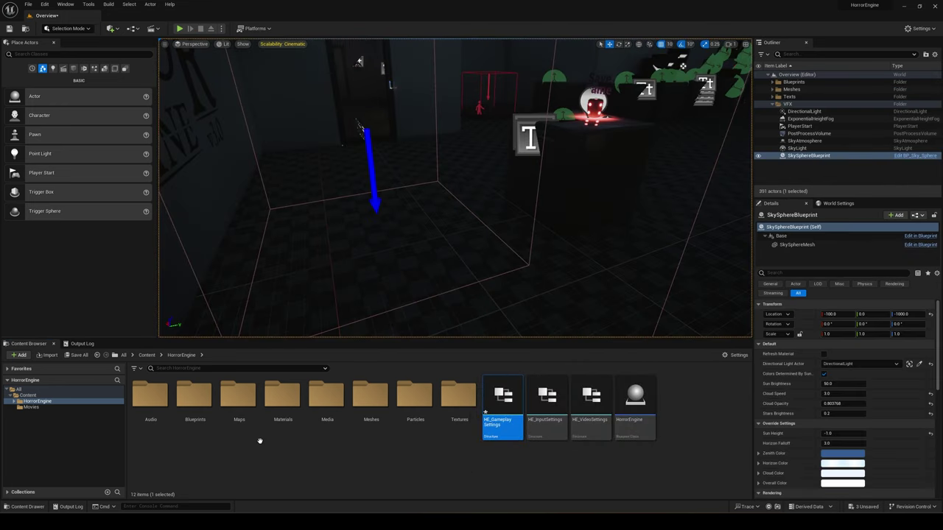
- In the MaterialInstances folder, change the Color of HE_GlowstickLight to red, close the editor and play the level
{"action": "double_click", "coordinate": [278, 409]}
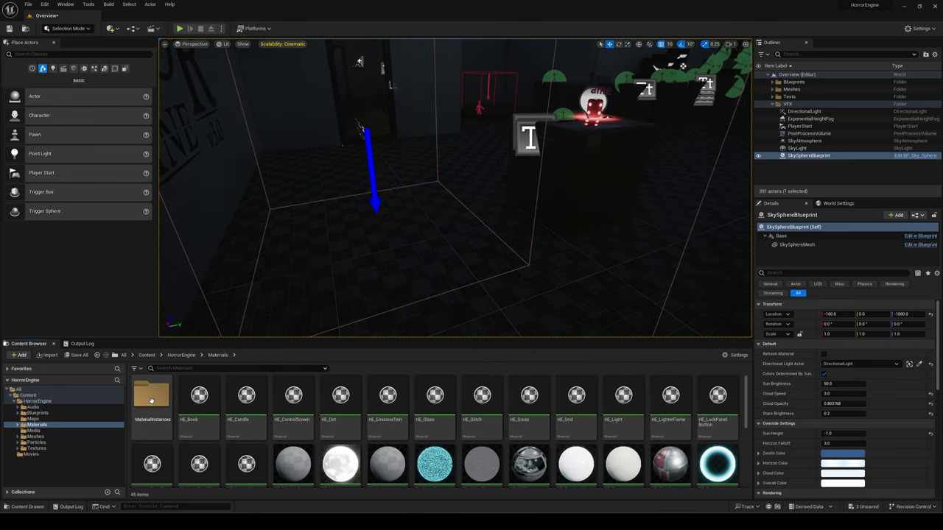
{"action": "double_click", "coordinate": [151, 400]}
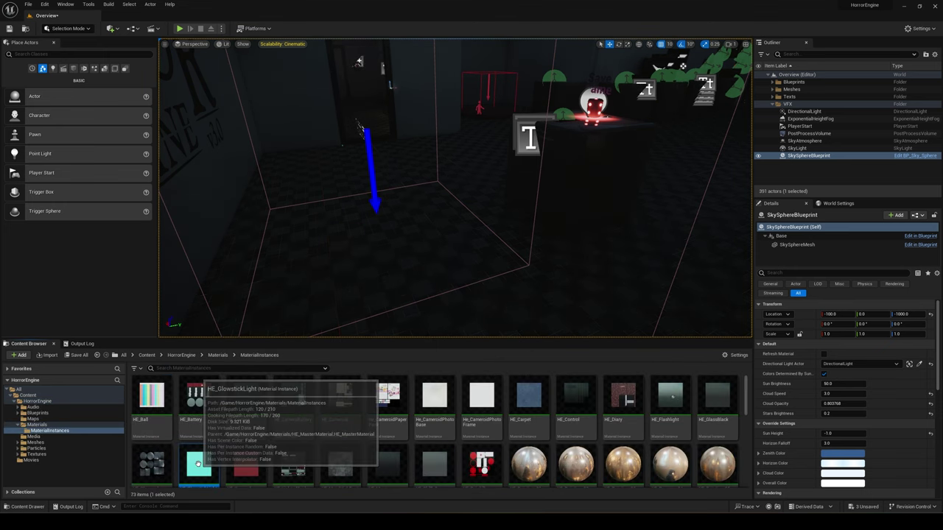
{"action": "double_click", "coordinate": [198, 463]}
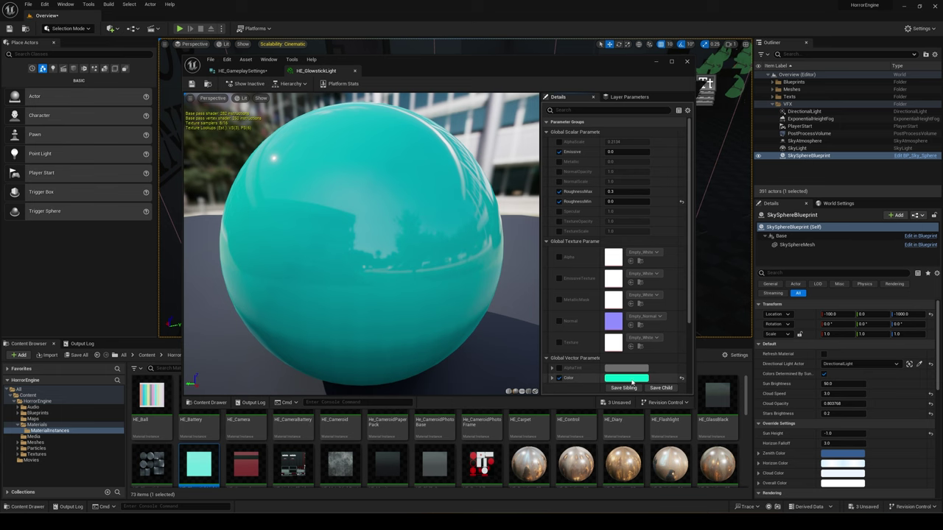
{"action": "left_click", "coordinate": [676, 380]}
{"action": "left_click_drag", "start_coordinate": [679, 382], "coordinate": [711, 381]}
{"action": "left_click", "coordinate": [737, 501]}
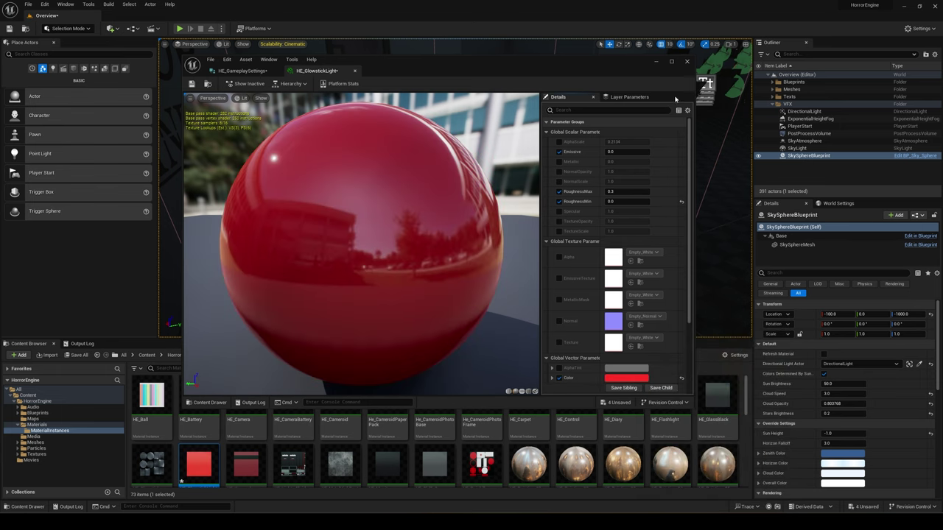
{"action": "left_click", "coordinate": [687, 64]}
{"action": "left_click", "coordinate": [179, 28]}
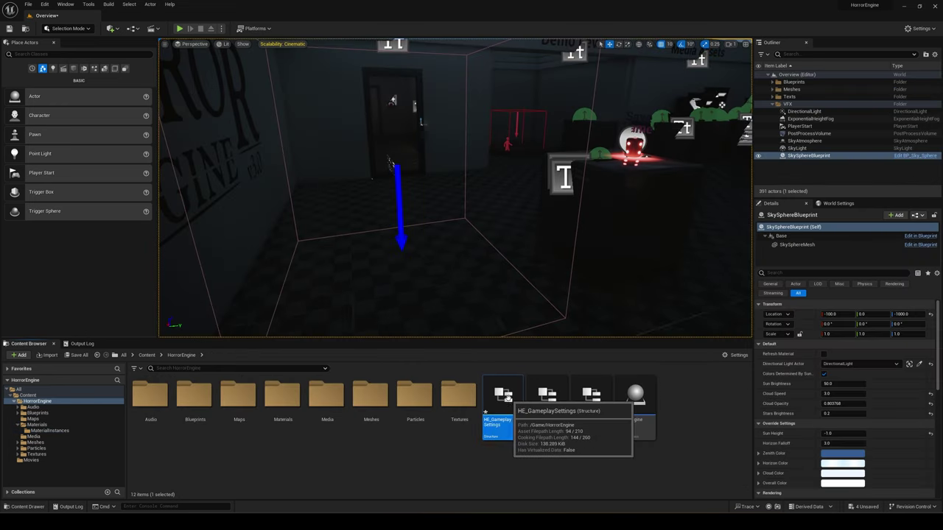
- Review the Glowstick Light Settings in HE_GameplaySettings, then play with the glowstick beside a door to inspect its cast shadows and stop playing
{"action": "double_click", "coordinate": [501, 425]}
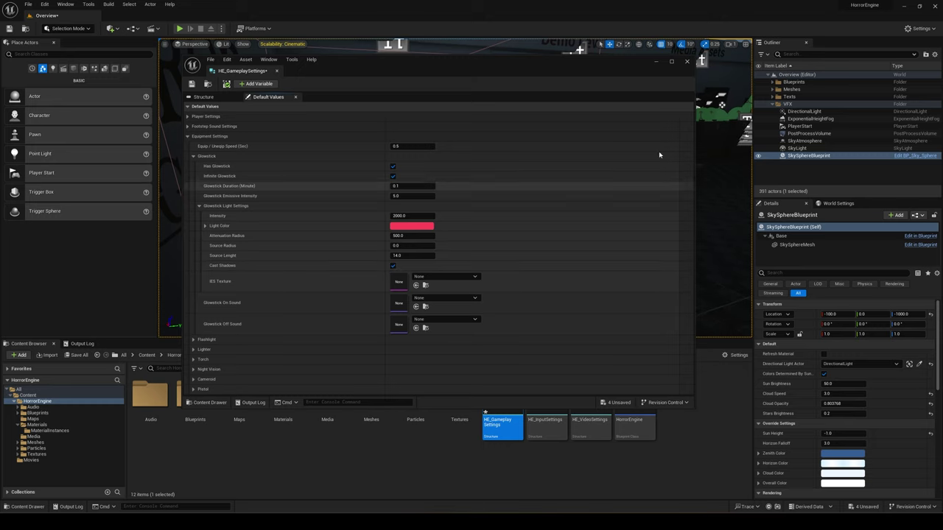
{"action": "left_click", "coordinate": [656, 62]}
{"action": "left_click", "coordinate": [179, 28]}
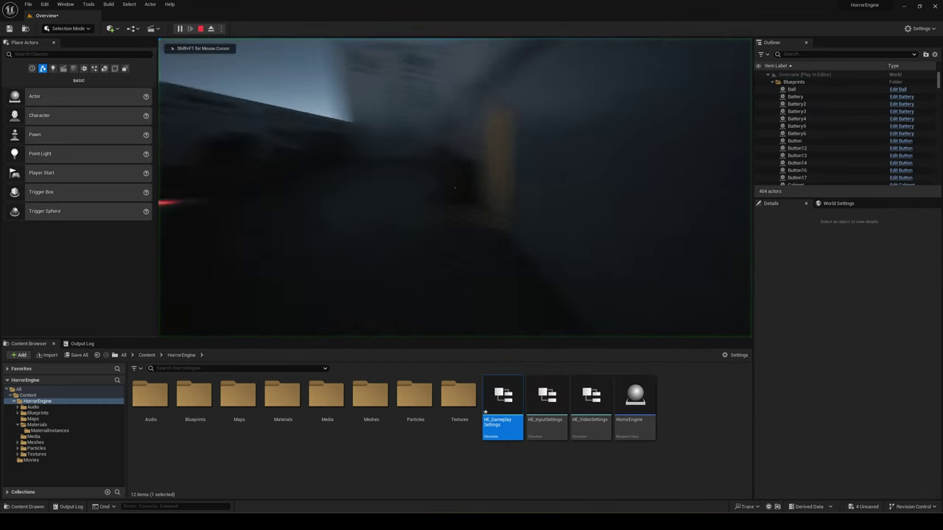
{"action": "key", "text": "1"}
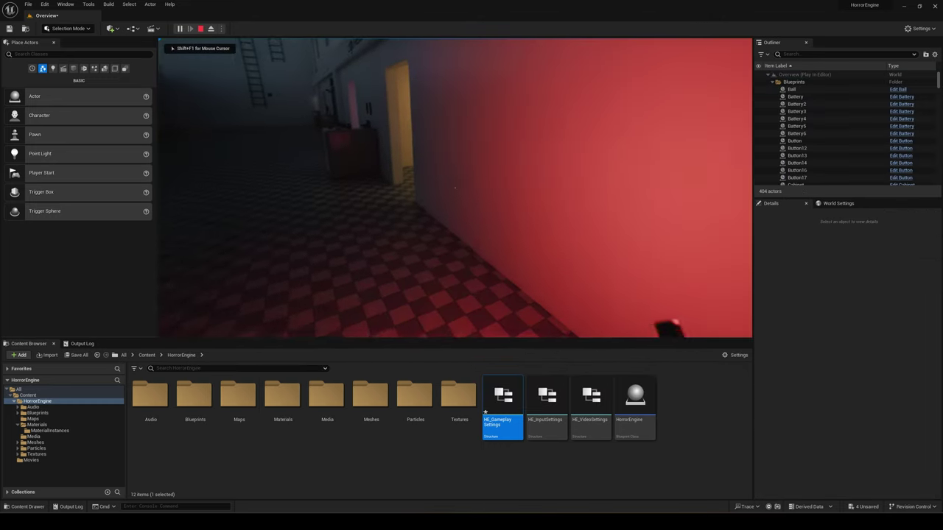
{"action": "key", "text": "w"}
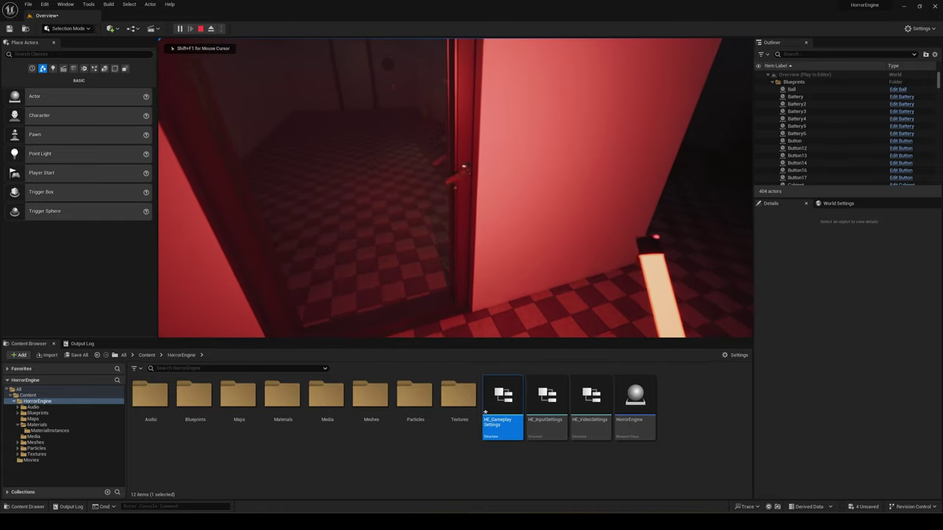
{"action": "left_click", "coordinate": [455, 188]}
{"action": "key", "text": "w"}
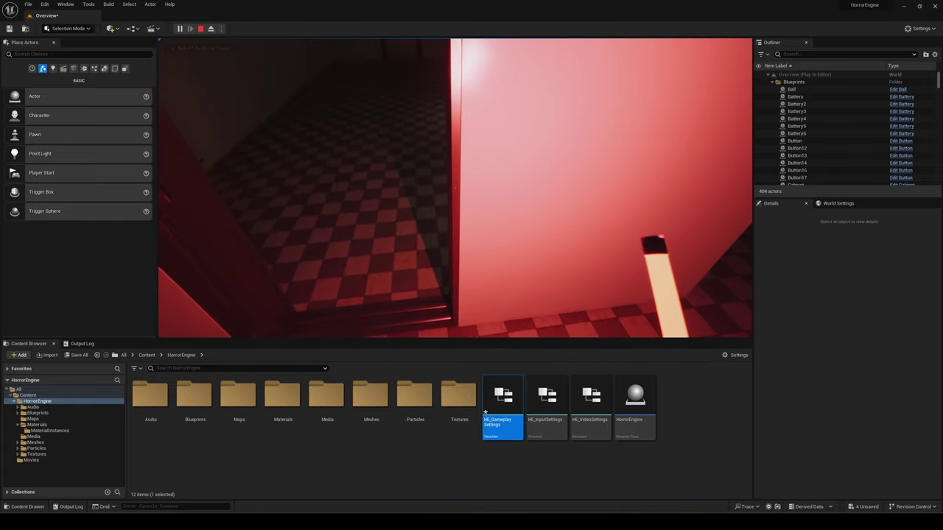
{"action": "key", "text": "Escape"}
- In HE_GameplaySettings, disable Cast Shadows for the glowstick light and set Glowstick On Sound to NewGlowstick_Cue, then minimize the window
{"action": "double_click", "coordinate": [508, 401]}
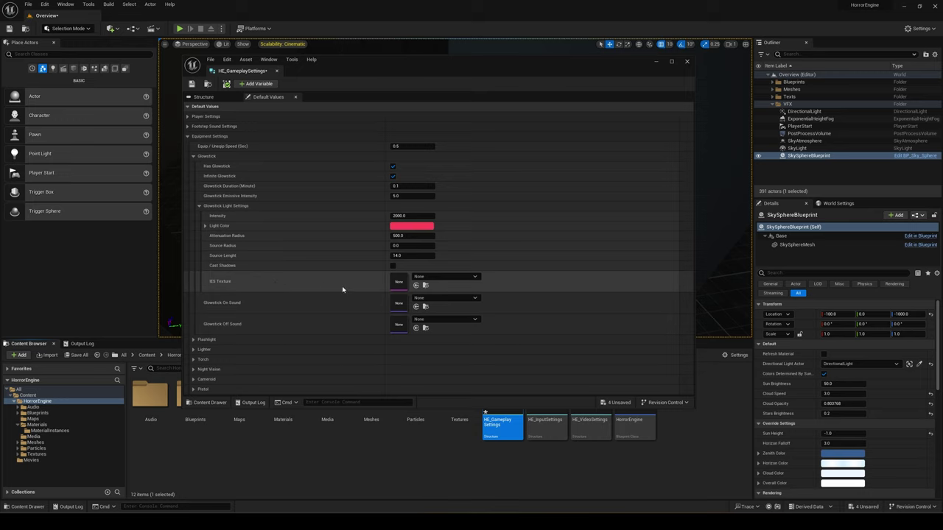
{"action": "left_click", "coordinate": [466, 299]}
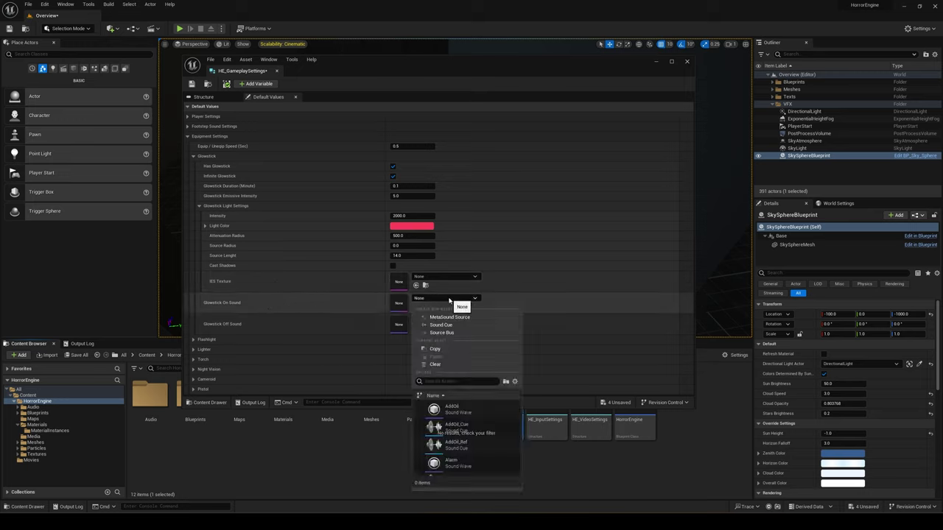
{"action": "type", "text": "glow"}
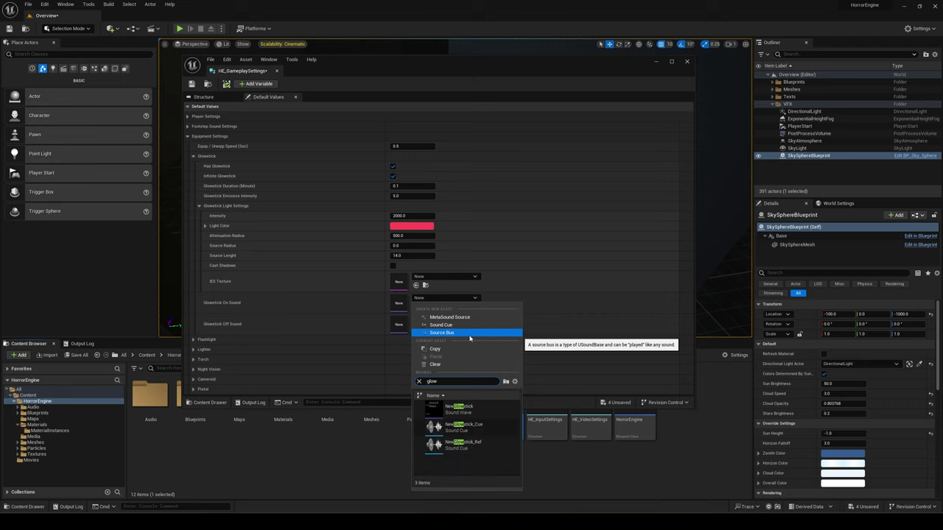
{"action": "left_click", "coordinate": [455, 407]}
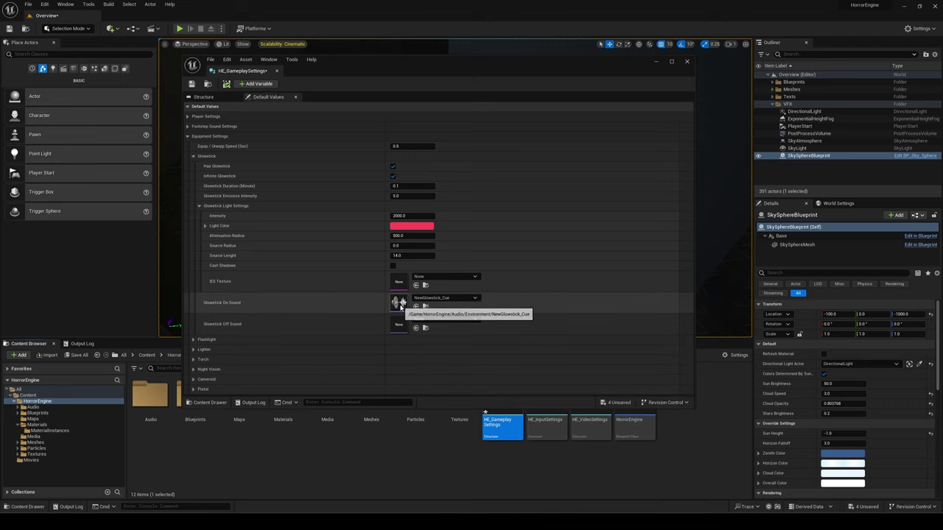
{"action": "left_click", "coordinate": [656, 61]}
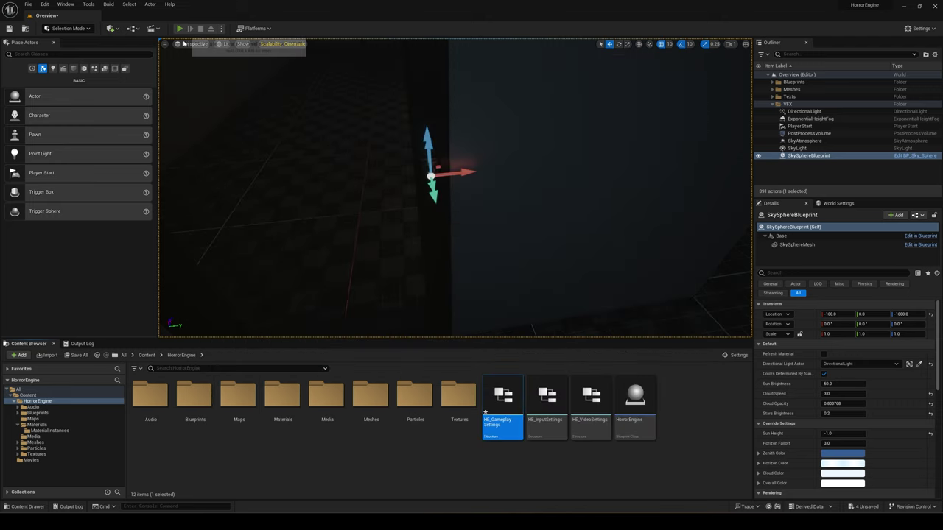
- Play the level and toggle the glowstick to check its shadowless light and on sound, then stop playing
{"action": "left_click", "coordinate": [179, 28]}
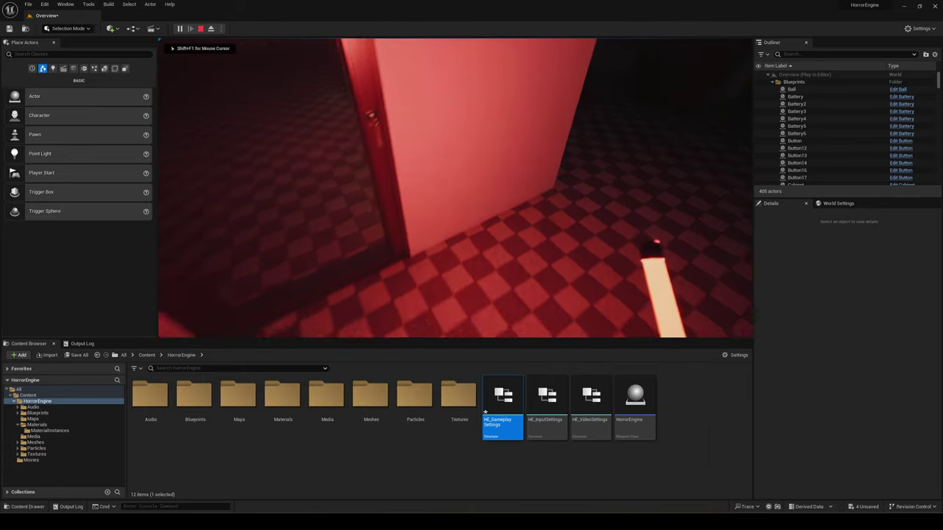
{"action": "key", "text": "g"}
{"action": "key", "text": "f"}
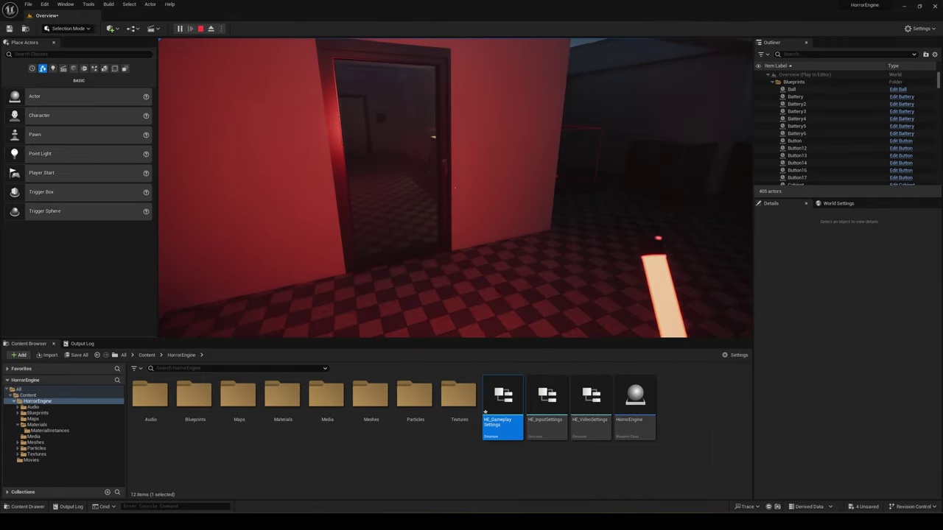
{"action": "key", "text": "Escape"}
- Reopen HE_GameplaySettings, clear the Glowstick On Sound and collapse the Glowstick settings
{"action": "double_click", "coordinate": [500, 412]}
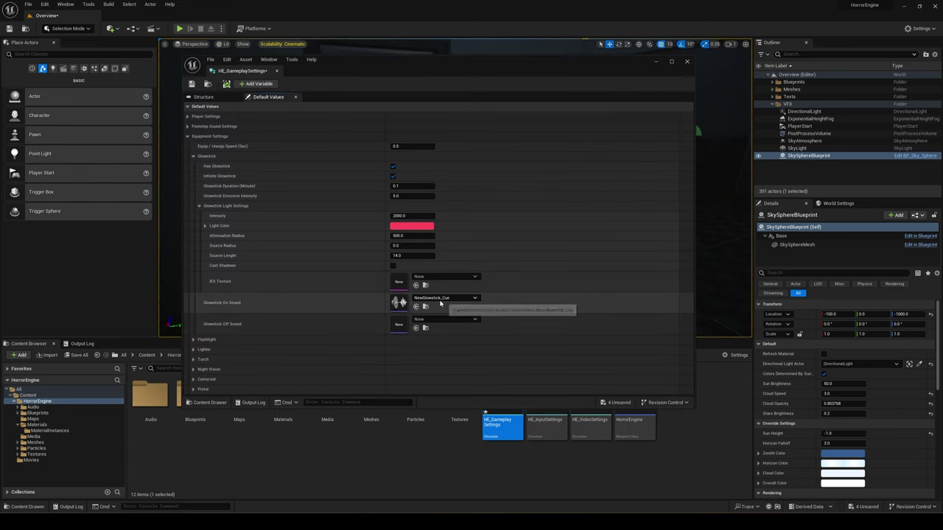
{"action": "left_click", "coordinate": [442, 298]}
{"action": "left_click", "coordinate": [463, 360]}
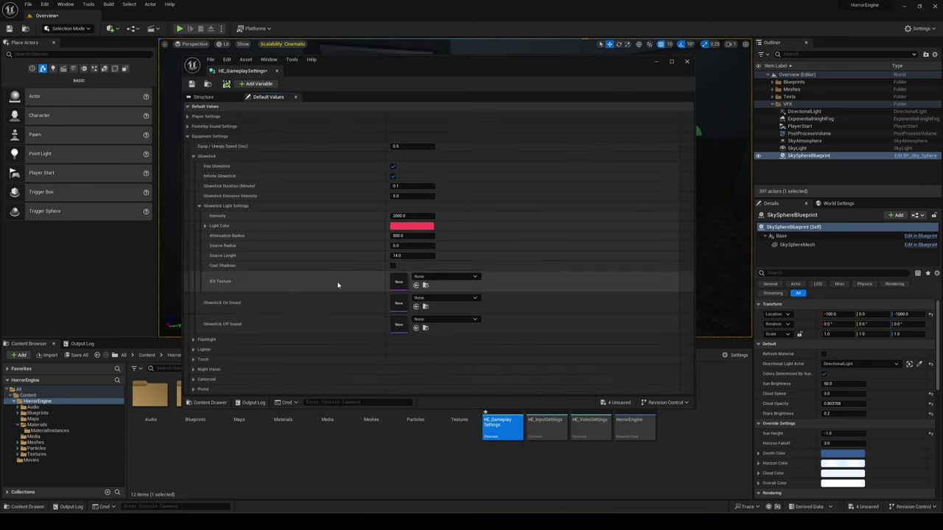
{"action": "left_click", "coordinate": [193, 156]}
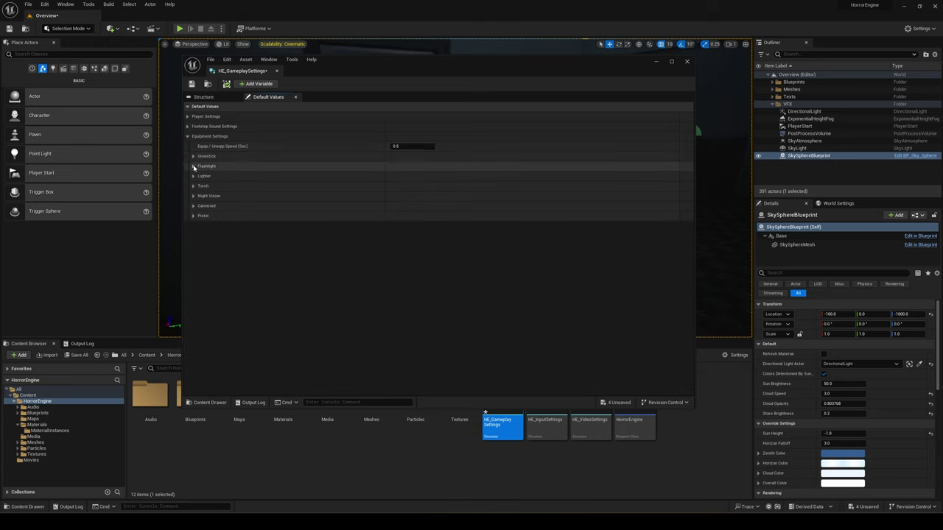
- In the Flashlight settings, enable Has Flashlight, set Flashlight Duration to 0.1 minutes and Flashlight Flicker Start to 50%
{"action": "left_click", "coordinate": [193, 166]}
{"action": "left_click", "coordinate": [393, 177]}
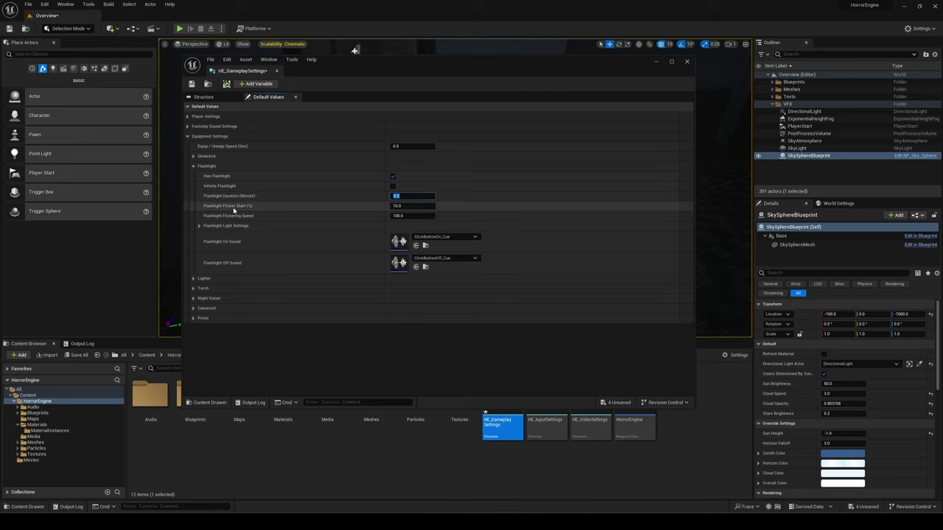
{"action": "left_click", "coordinate": [450, 209]}
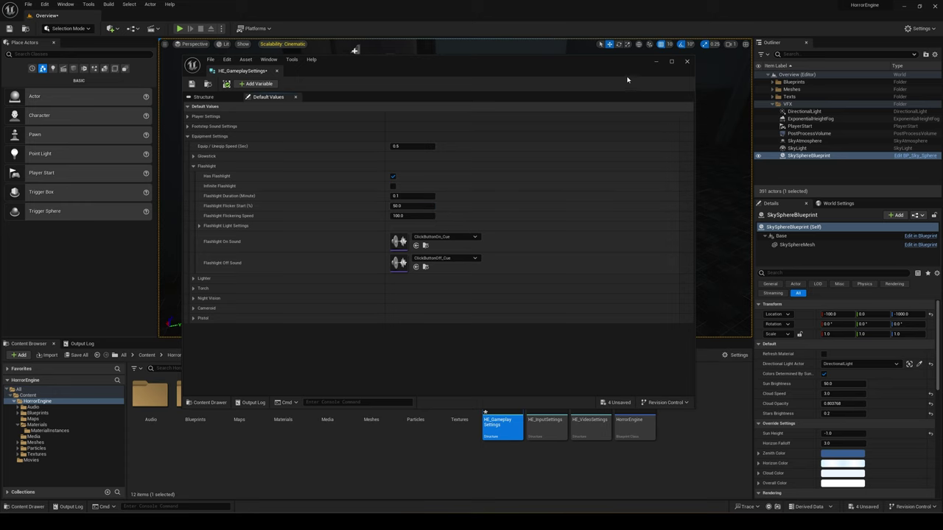
- Minimize the settings window and play the level to watch the flashlight flicker and run out, then stop playing
{"action": "left_click", "coordinate": [655, 63]}
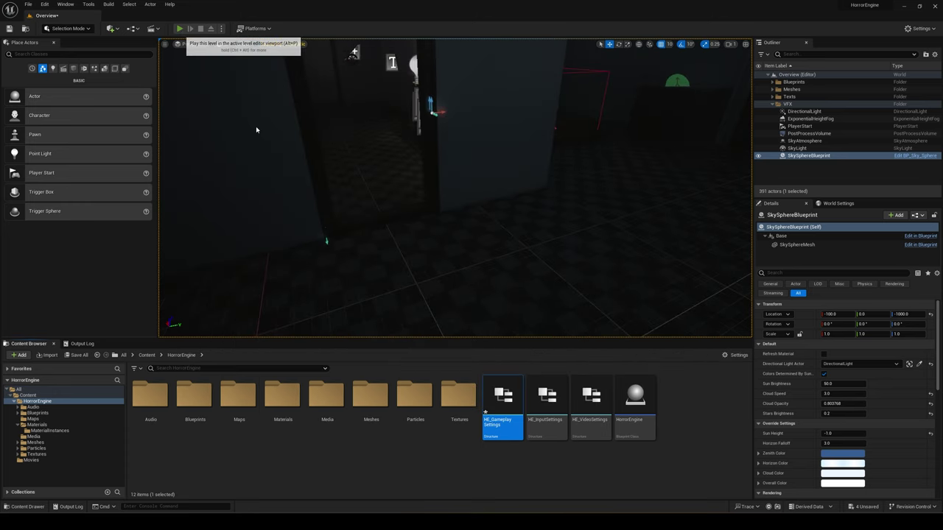
{"action": "key", "text": "alt+p"}
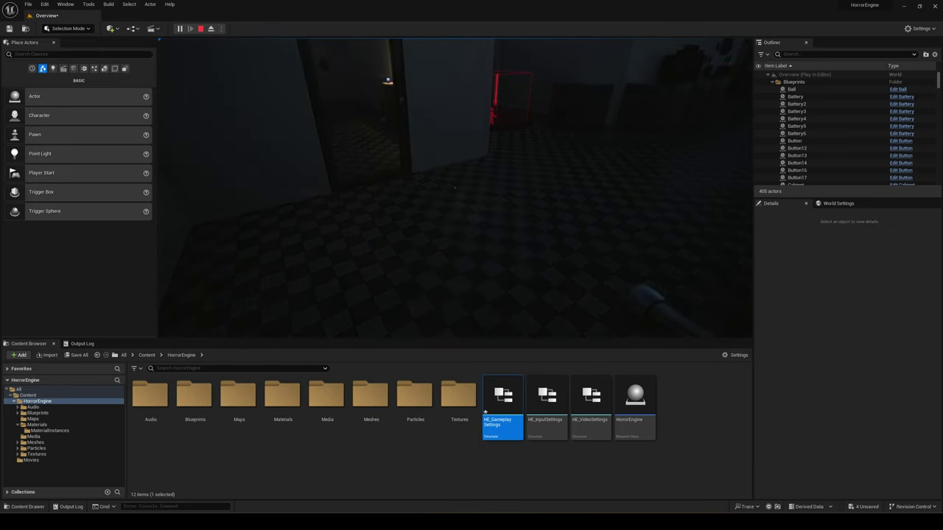
{"action": "key", "text": "Escape"}
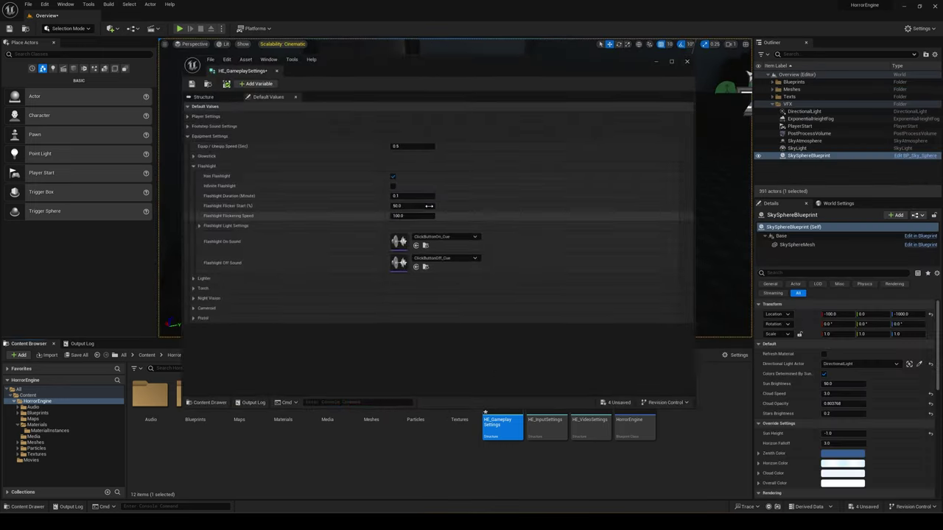
- Undo the flashlight duration and flicker start changes, set Flashlight Flickering Speed to 10, and test the flashlight in the level
{"action": "key", "text": "ctrl+z"}
{"action": "left_click", "coordinate": [410, 207]}
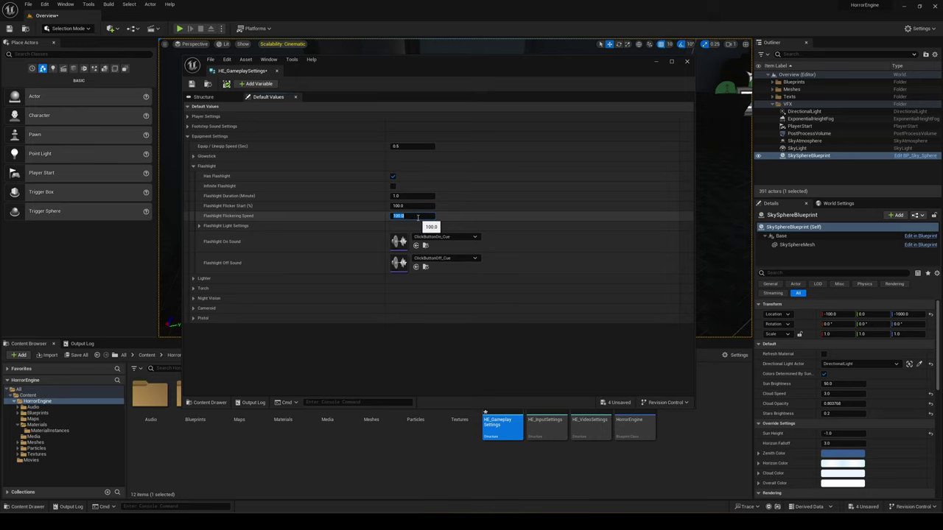
{"action": "left_click", "coordinate": [210, 37]}
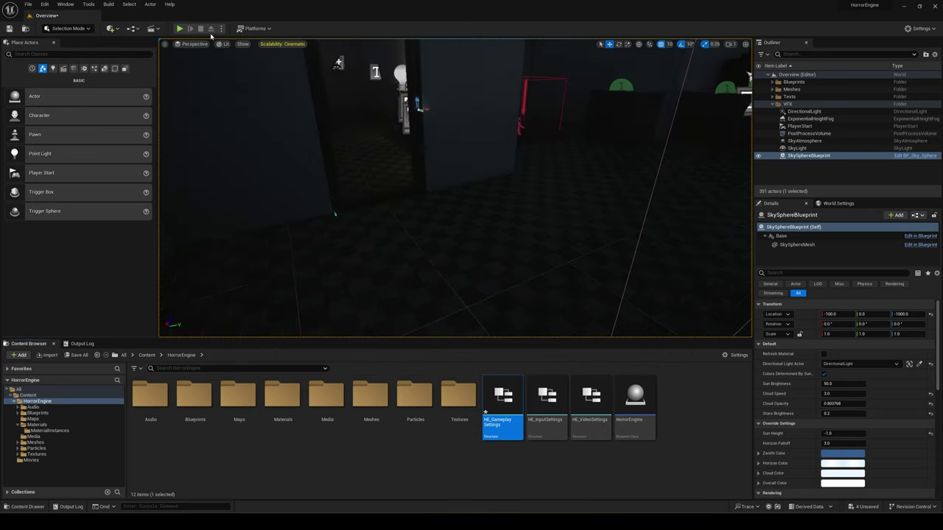
{"action": "left_click", "coordinate": [180, 28]}
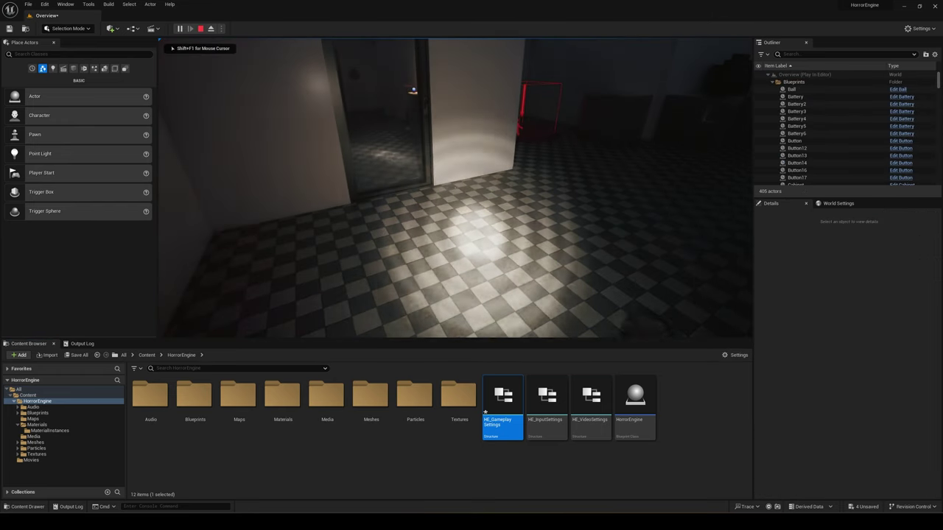
{"action": "key", "text": "Escape"}
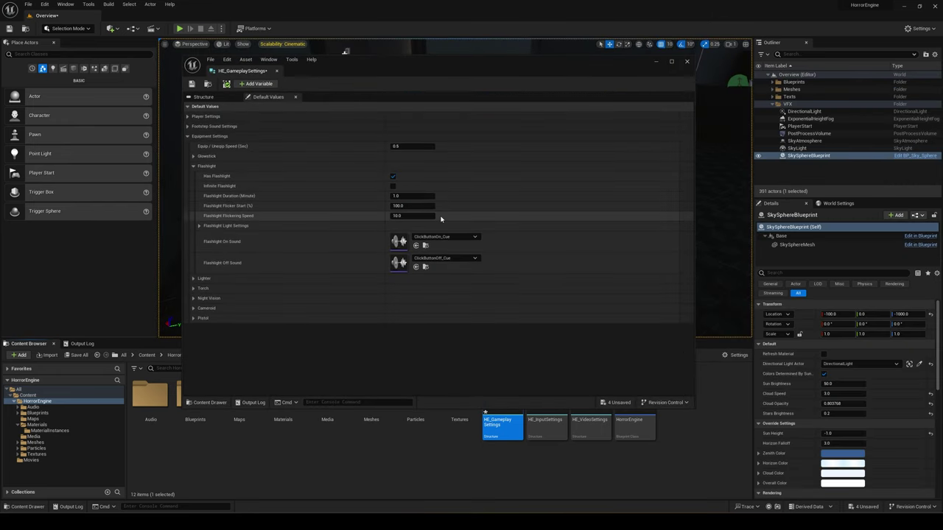
- Restore Flashlight Flickering Speed to 100, and in Flashlight Light Settings set the Light Color to pink and the Intensity to 3000
{"action": "left_click", "coordinate": [199, 227]}
{"action": "left_click", "coordinate": [408, 246]}
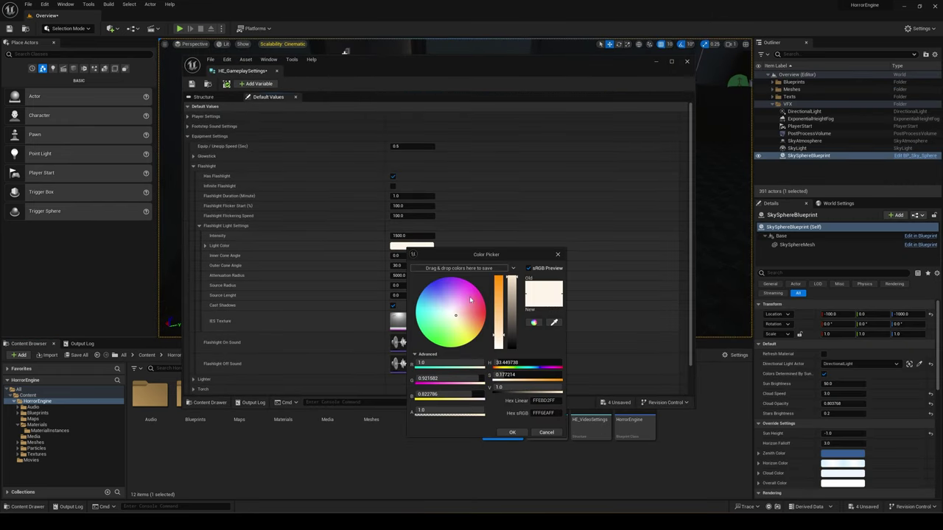
{"action": "left_click", "coordinate": [468, 331]}
{"action": "left_click", "coordinate": [516, 434]}
{"action": "left_click", "coordinate": [415, 237]}
{"action": "type", "text": "30"}
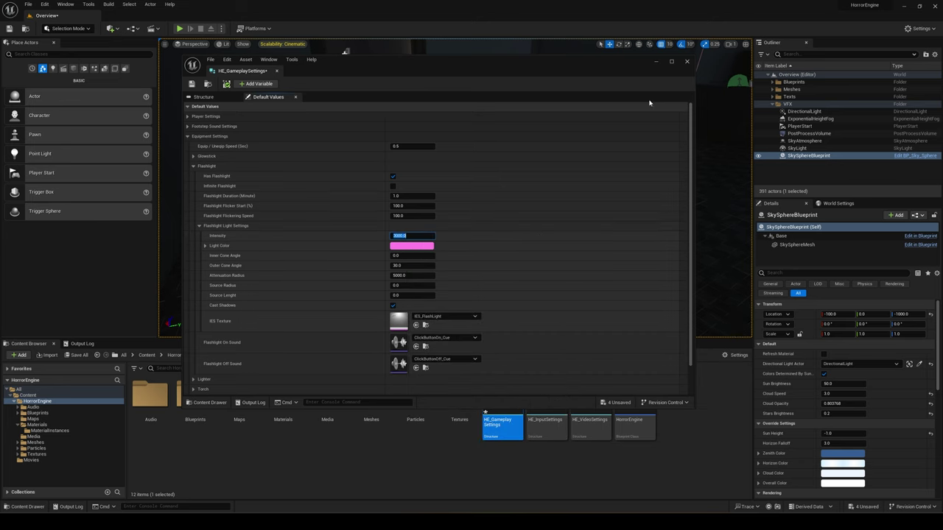
- Play the level and switch on the flashlight to check its brighter pink light, then stop playing
{"action": "left_click", "coordinate": [657, 61]}
{"action": "left_click", "coordinate": [179, 29]}
{"action": "key", "text": "f"}
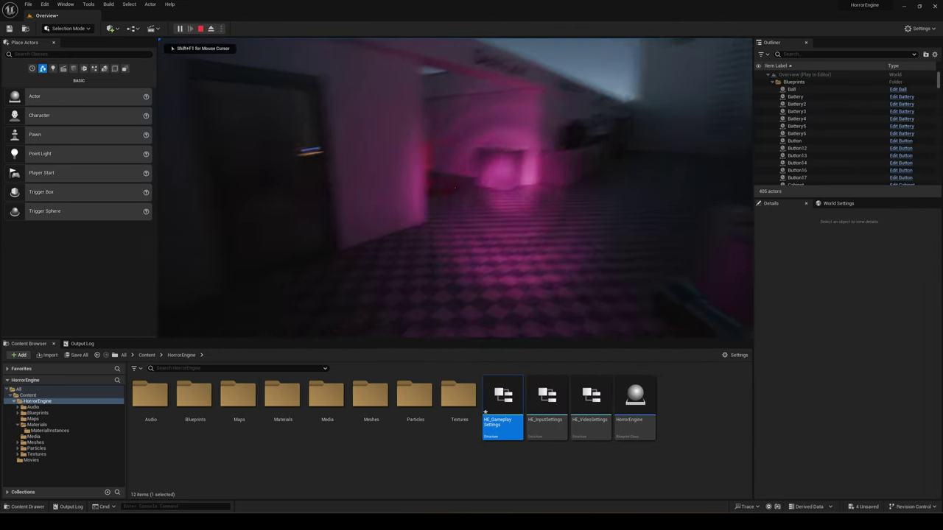
{"action": "key", "text": "f"}
{"action": "key", "text": "Escape"}
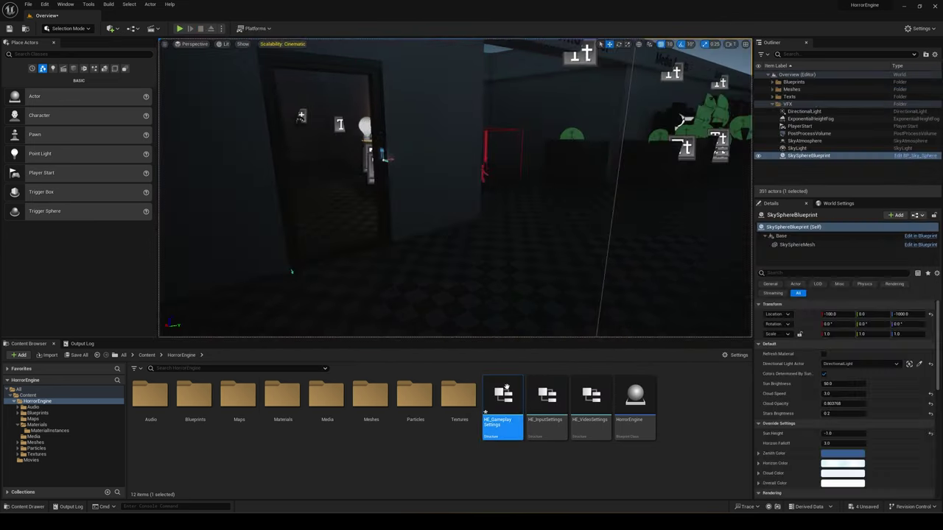
- Try a narrower light cone for the flashlight and check the beam in the level, then stop playing
{"action": "double_click", "coordinate": [507, 405]}
{"action": "key", "text": "Return"}
{"action": "left_click", "coordinate": [657, 62]}
{"action": "left_click", "coordinate": [179, 29]}
{"action": "key", "text": "f"}
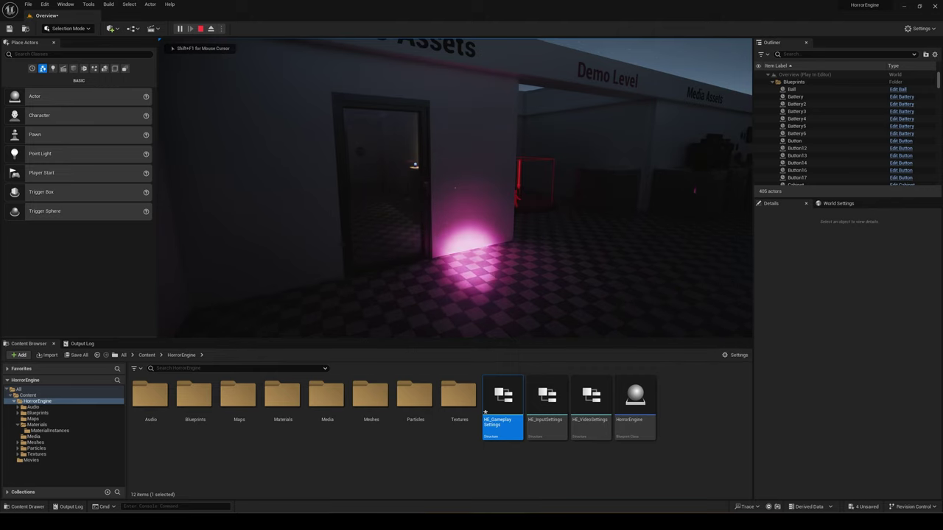
{"action": "key", "text": "Escape"}
- Clear the flashlight's IES Texture and play the level to check the light shape without it, then stop playing
{"action": "left_click", "coordinate": [444, 288]}
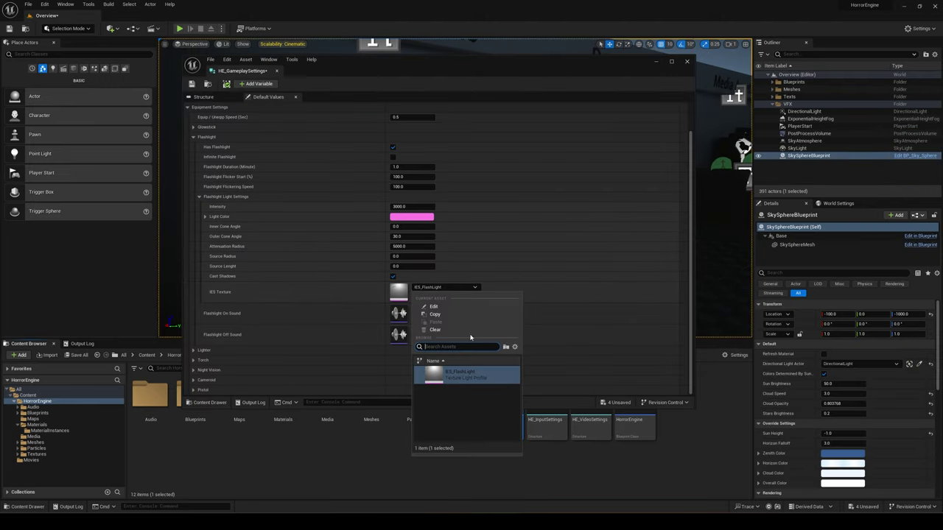
{"action": "left_click", "coordinate": [462, 378]}
{"action": "left_click", "coordinate": [655, 61]}
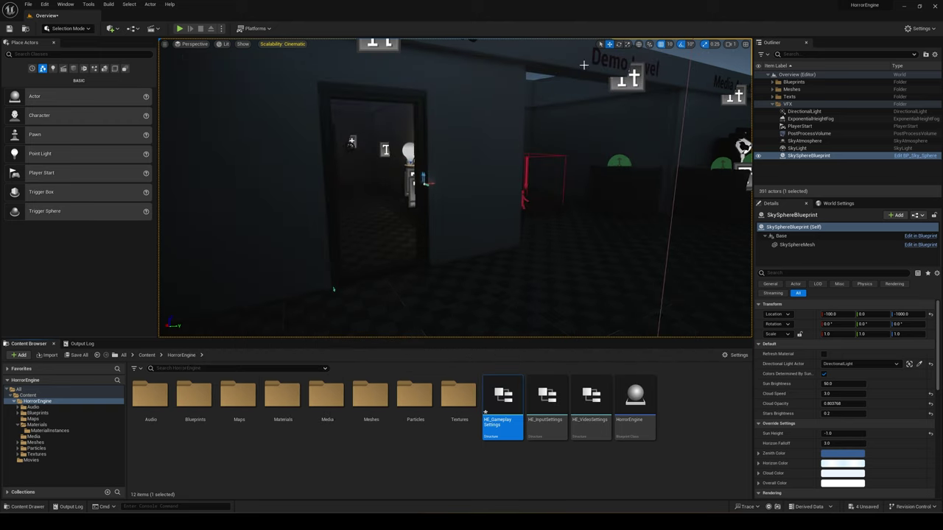
{"action": "left_click", "coordinate": [181, 29]}
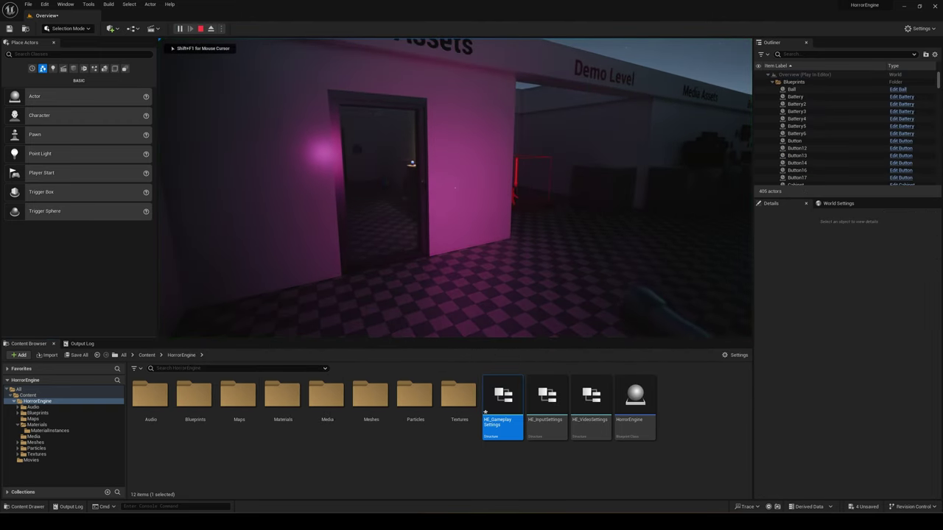
{"action": "key", "text": "f"}
{"action": "key", "text": "Escape"}
- Reopen HE_GameplaySettings, undo the clearing of the flashlight's IES Texture, and briefly play the level to compare the light
{"action": "double_click", "coordinate": [502, 406]}
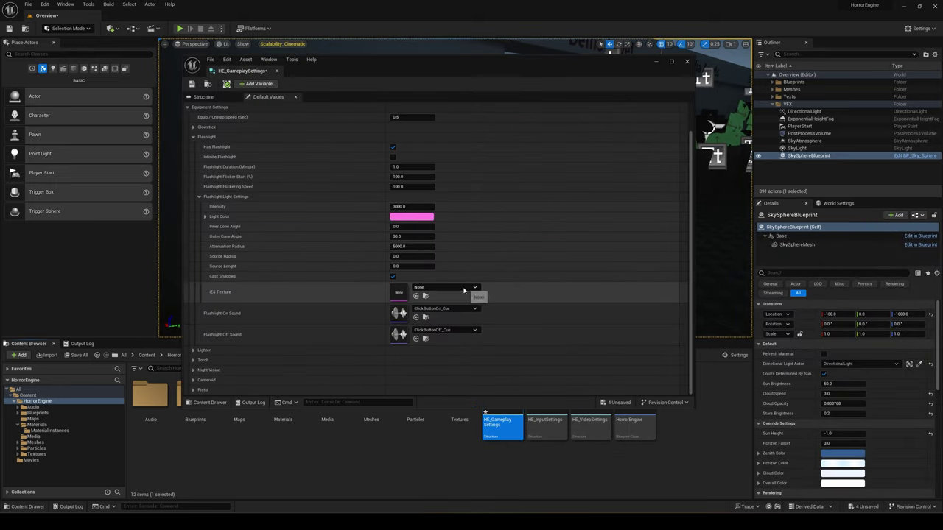
{"action": "key", "text": "ctrl+z"}
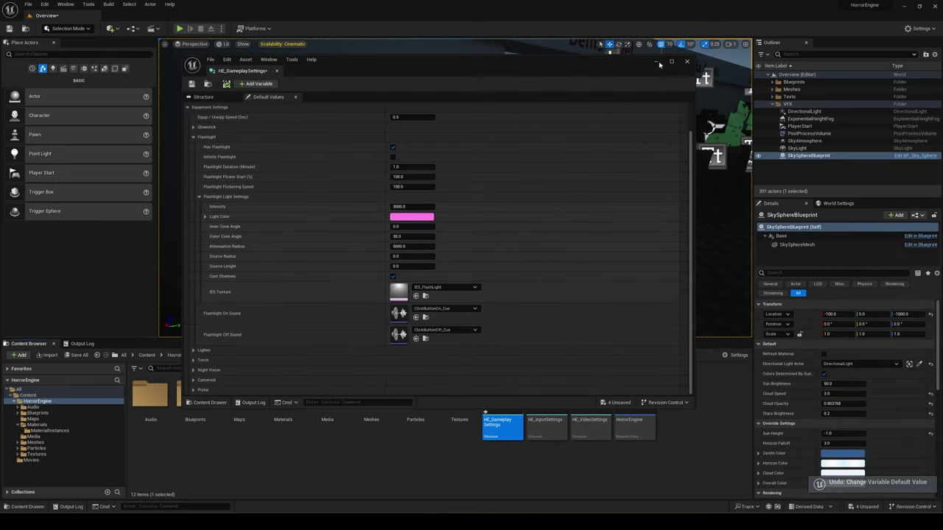
{"action": "left_click", "coordinate": [659, 62]}
{"action": "left_click", "coordinate": [180, 28]}
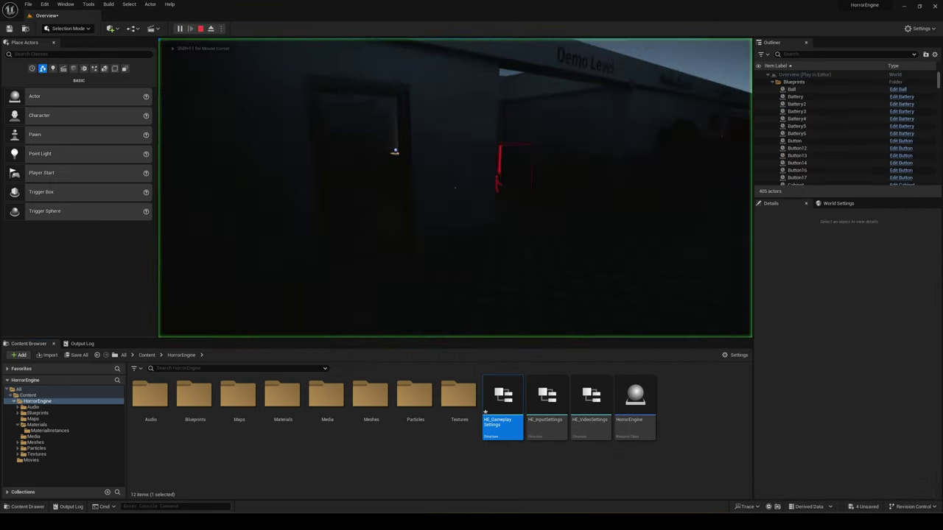
{"action": "key", "text": "Escape"}
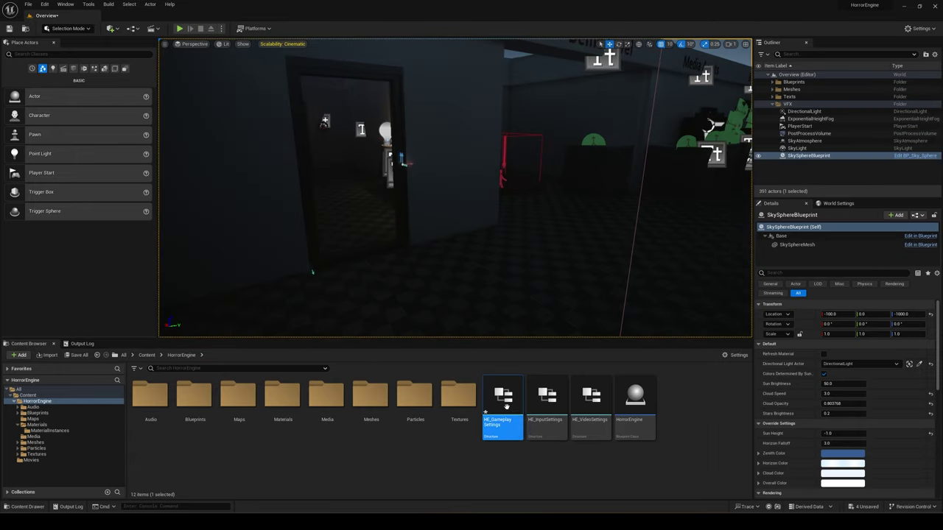
- Reopen HE_GameplaySettings, inspect the sound choices for Flashlight On Sound and Flashlight Off Sound, and collapse the Flashlight settings
{"action": "double_click", "coordinate": [502, 402]}
{"action": "left_click", "coordinate": [442, 309]}
{"action": "left_click", "coordinate": [460, 464]}
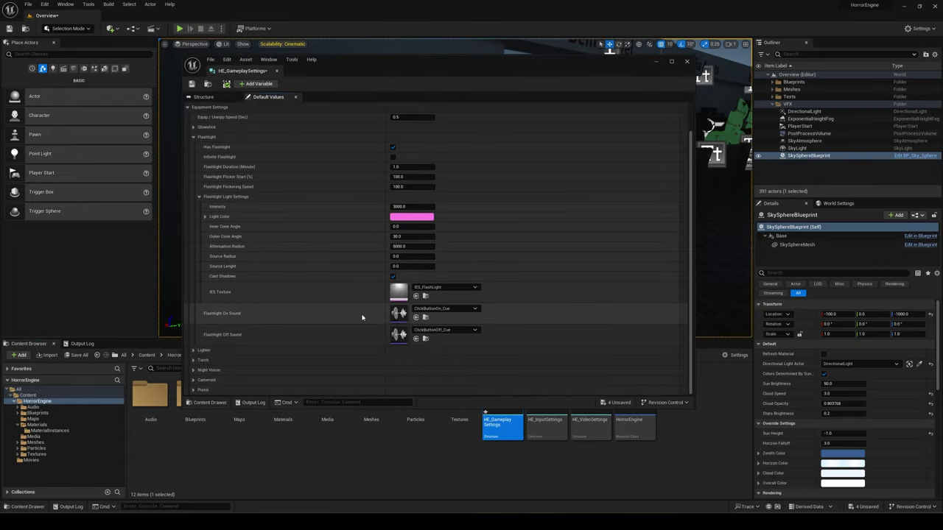
{"action": "left_click", "coordinate": [451, 332]}
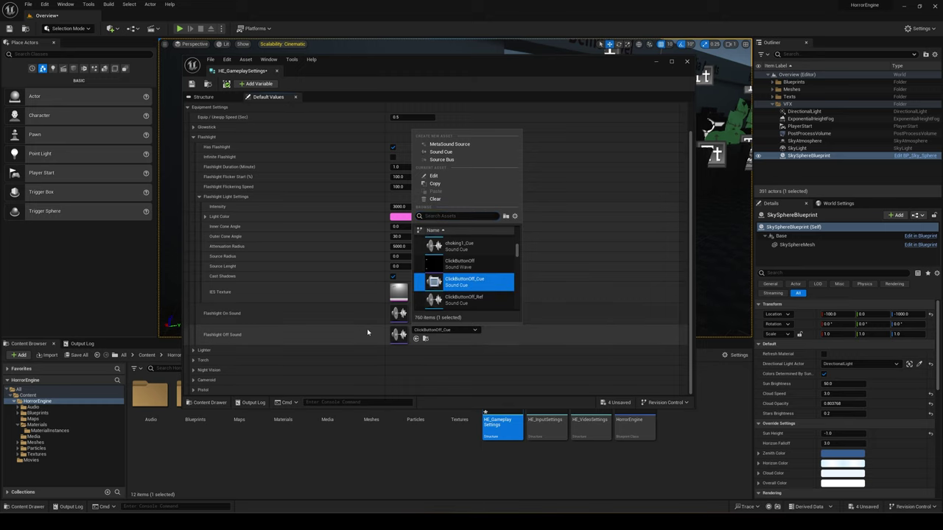
{"action": "left_click", "coordinate": [221, 211]}
{"action": "left_click", "coordinate": [199, 196]}
{"action": "left_click", "coordinate": [193, 167]}
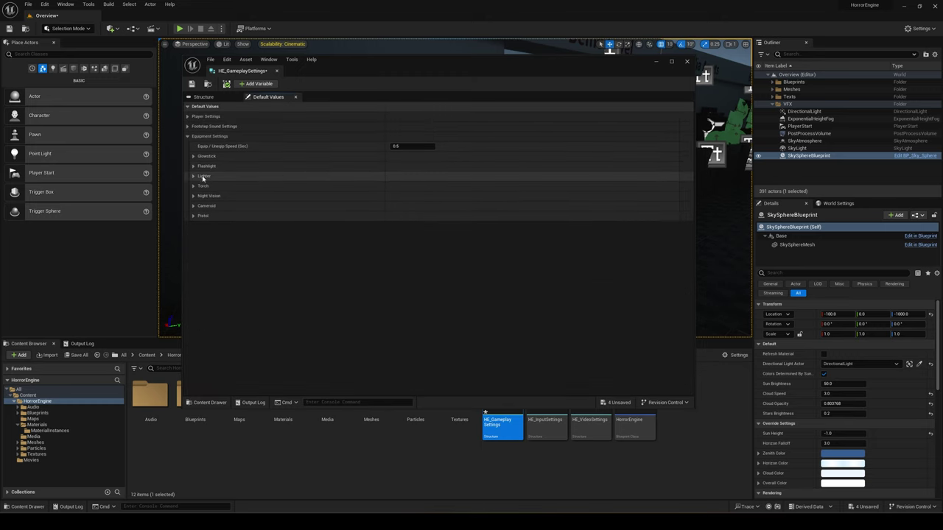
- In the Lighter settings, enable Has Lighter and set Lighter Flickering Speed to 10
{"action": "double_click", "coordinate": [203, 177]}
{"action": "left_click", "coordinate": [392, 186]}
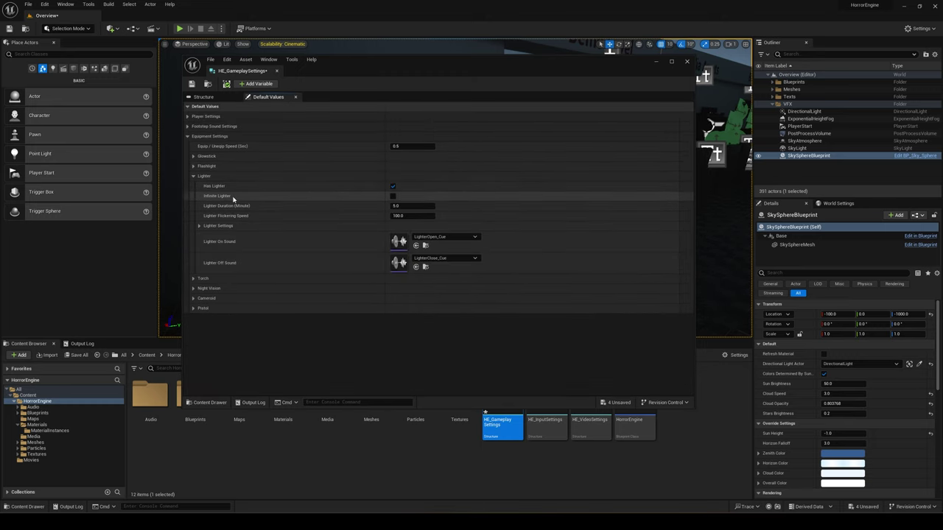
{"action": "left_click", "coordinate": [412, 215]}
{"action": "type", "text": "1"}
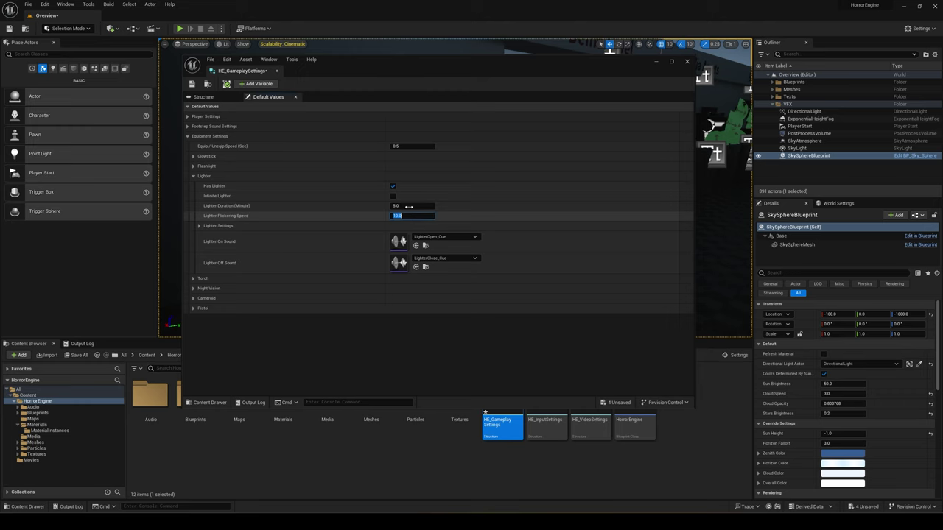
- Play the level, light the lighter and walk around to check its flickering light, then stop playing
{"action": "left_click", "coordinate": [656, 61]}
{"action": "left_click", "coordinate": [180, 28]}
{"action": "key", "text": "f"}
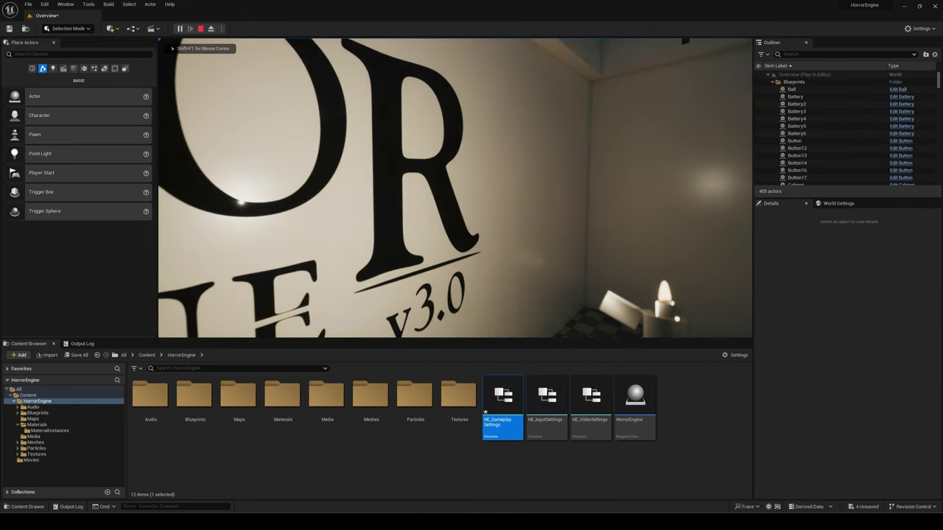
{"action": "key", "text": "w"}
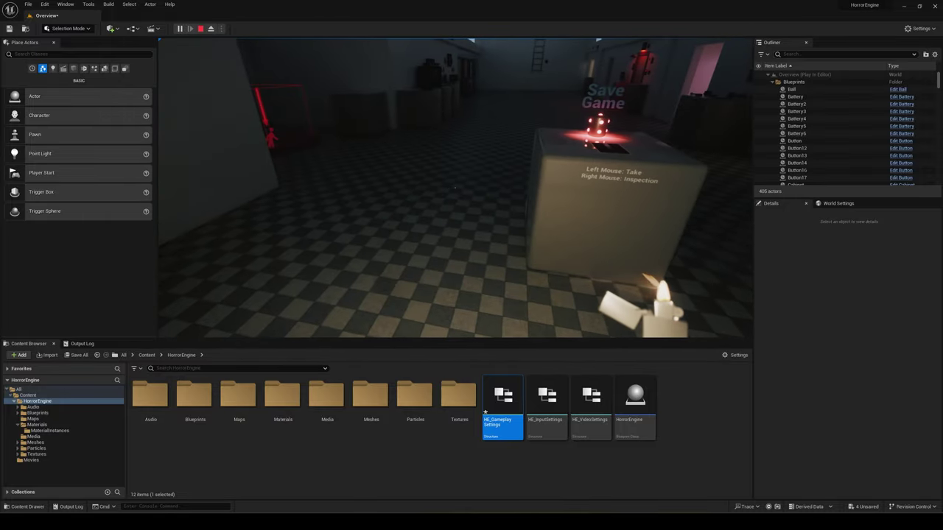
{"action": "key", "text": "Escape"}
- Collapse the Lighter settings, review the Torch settings including the FireSparks_Cue choice for Fire Sparks Sound, and collapse them again
{"action": "left_click", "coordinate": [193, 176]}
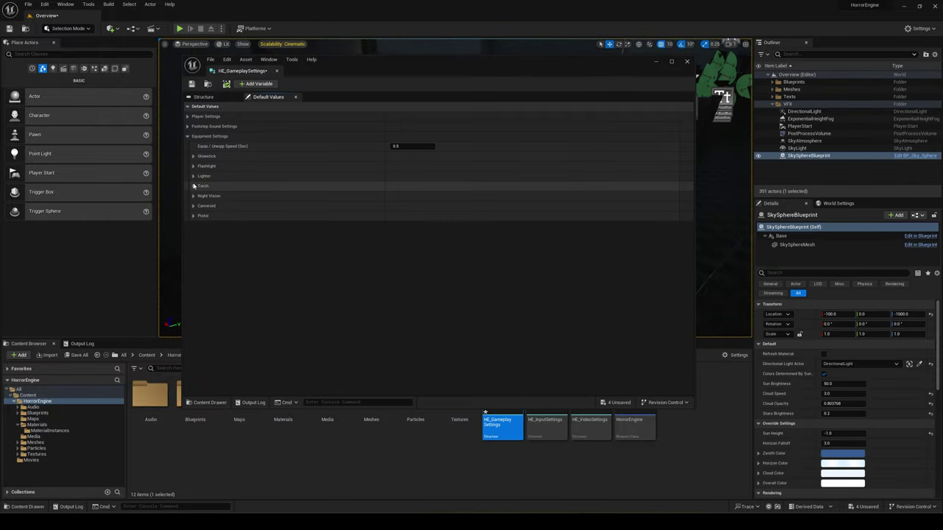
{"action": "left_click", "coordinate": [193, 185]}
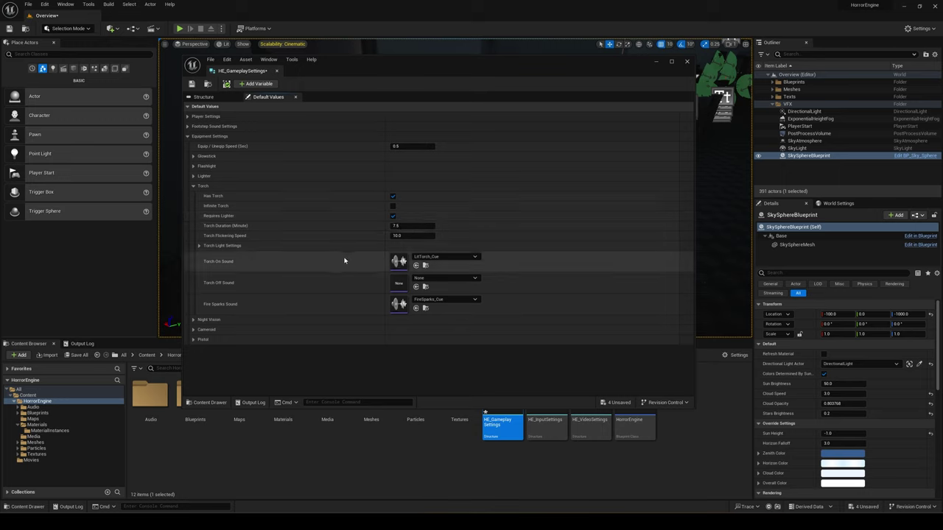
{"action": "left_click", "coordinate": [436, 301]}
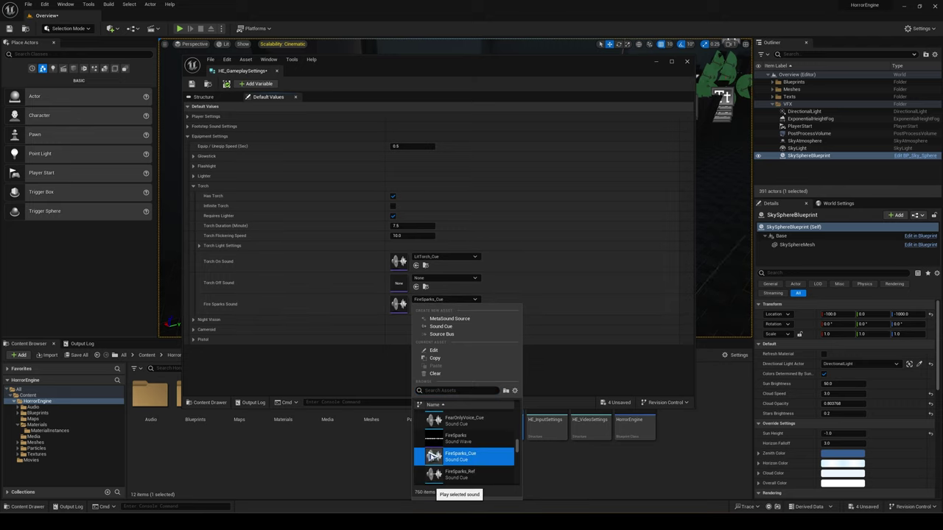
{"action": "left_click", "coordinate": [207, 186]}
- Put the settings window away and play the level to check the torch's light, then stop playing
{"action": "left_click", "coordinate": [685, 63]}
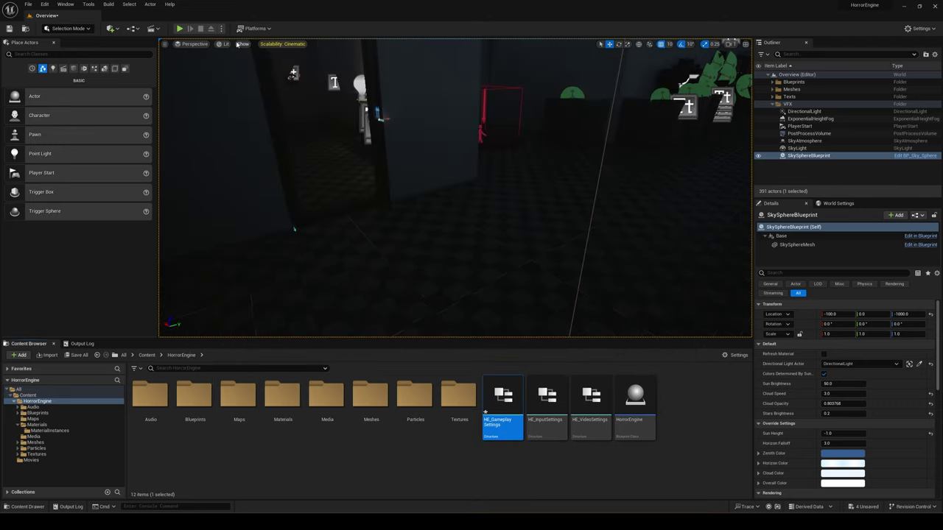
{"action": "key", "text": "alt+p"}
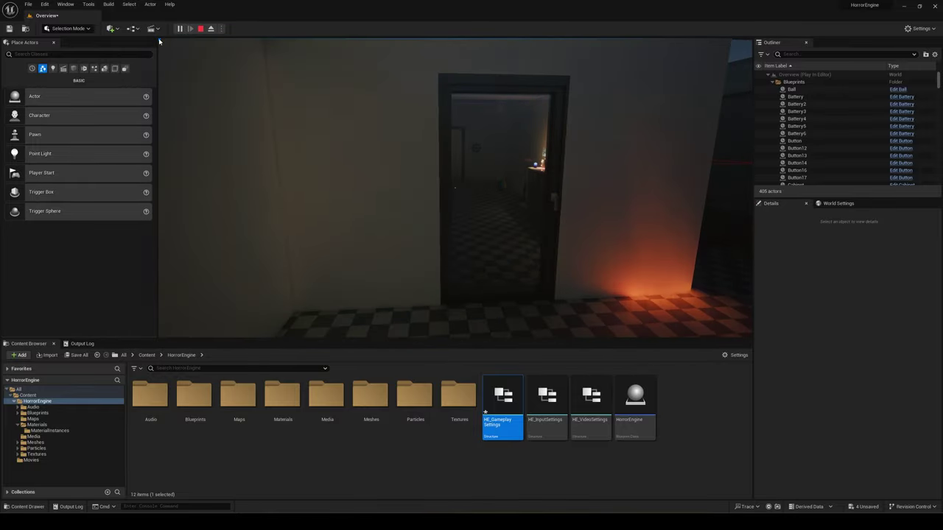
{"action": "key", "text": "Escape"}
- Expand the Night Vision settings with Has Night Vision enabled, and play the level to test night vision zooming in and out
{"action": "double_click", "coordinate": [505, 399]}
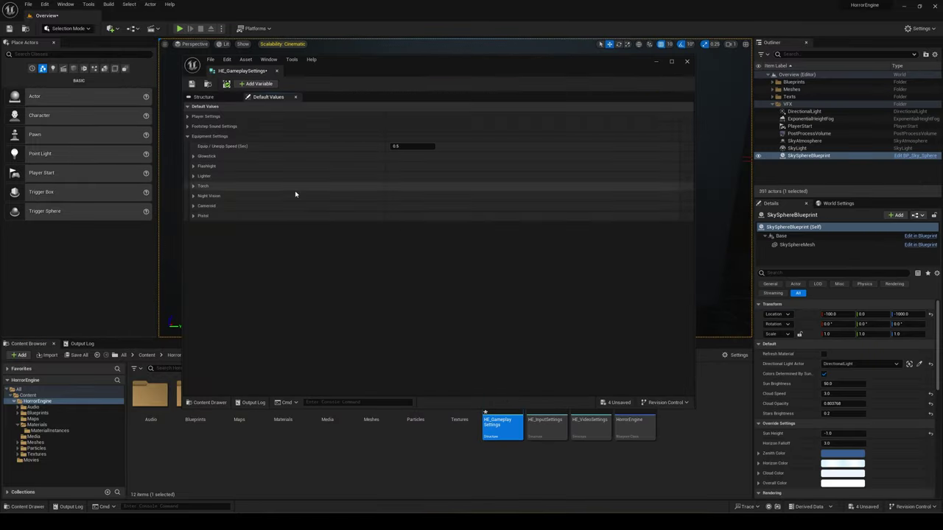
{"action": "left_click", "coordinate": [295, 194]}
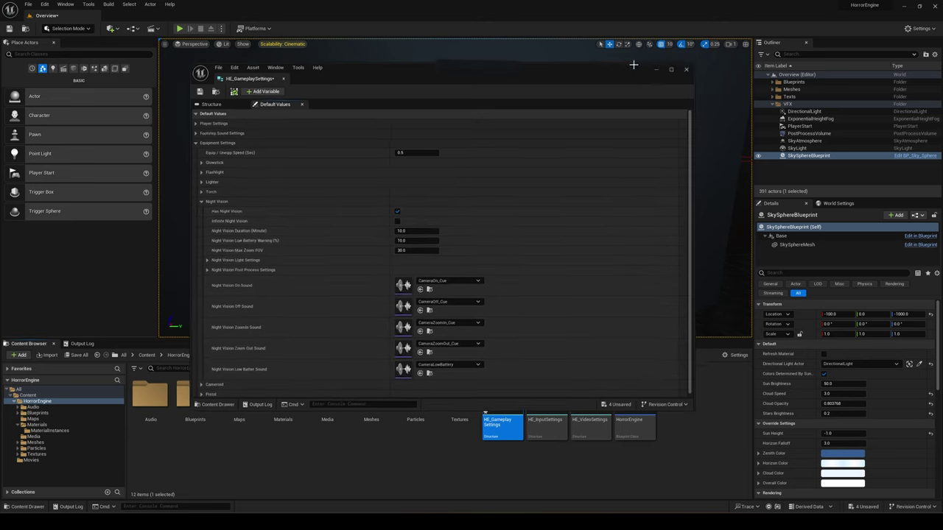
{"action": "left_click", "coordinate": [181, 30]}
{"action": "key", "text": "f"}
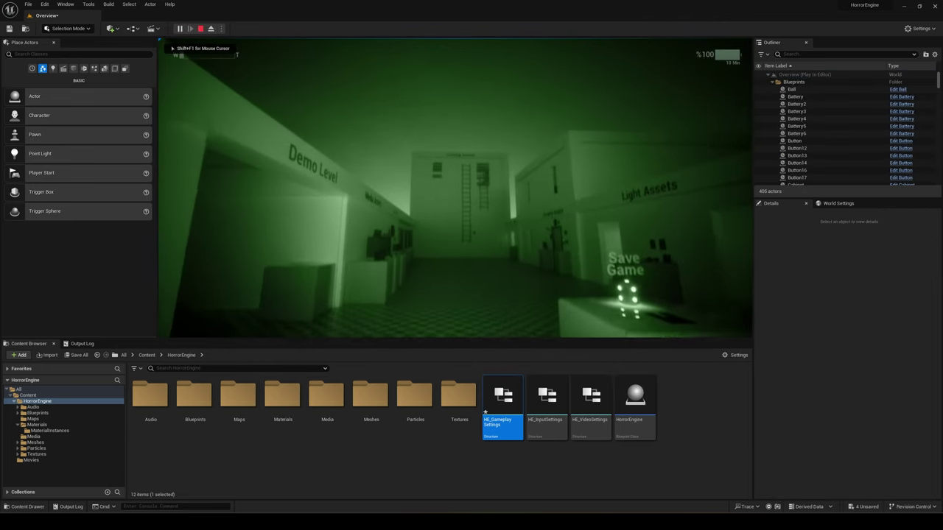
{"action": "scroll", "coordinate": [455, 189], "scroll_direction": "up", "scroll_amount": 10}
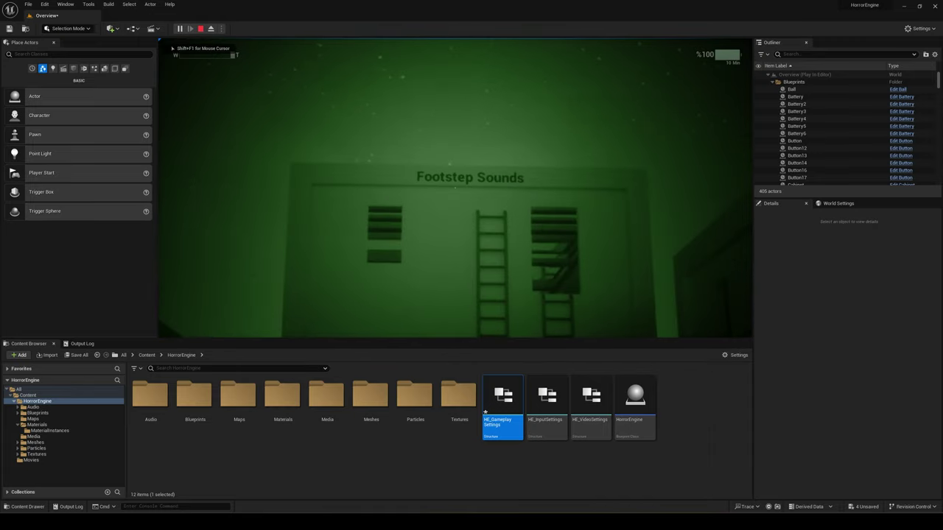
{"action": "scroll", "coordinate": [454, 188], "scroll_direction": "down", "scroll_amount": 5}
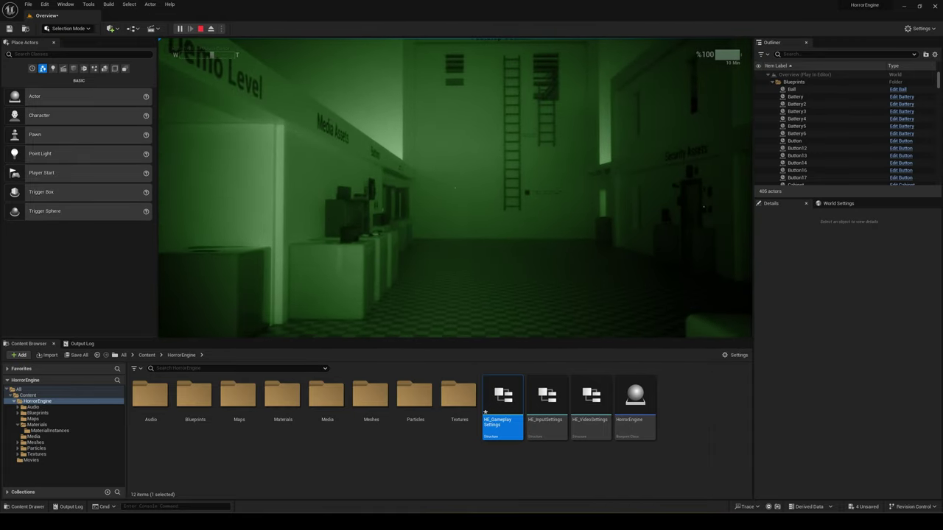
{"action": "key", "text": "Escape"}
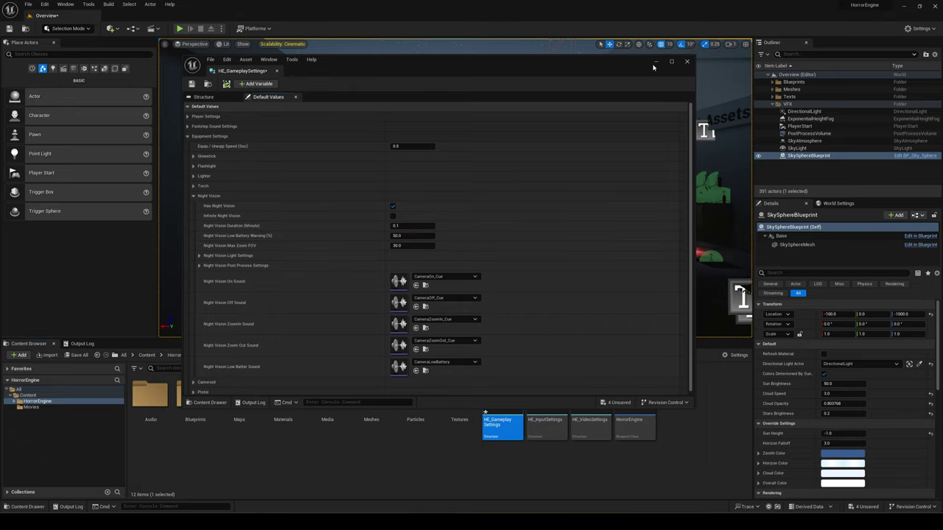
- Play the level to test night vision with a 0.1-minute duration and a 50% low battery warning, and stop playing
{"action": "left_click", "coordinate": [655, 63]}
{"action": "left_click", "coordinate": [179, 29]}
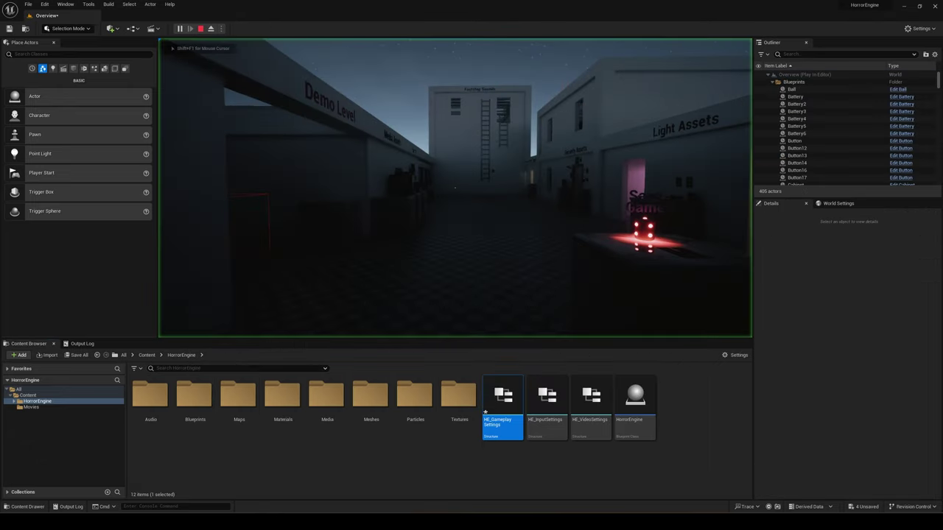
{"action": "key", "text": "n"}
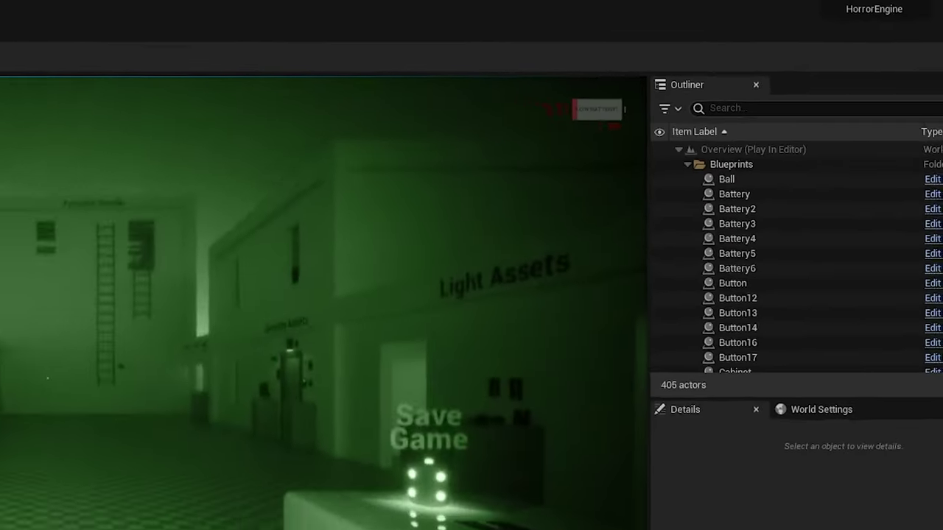
{"action": "key", "text": "Escape"}
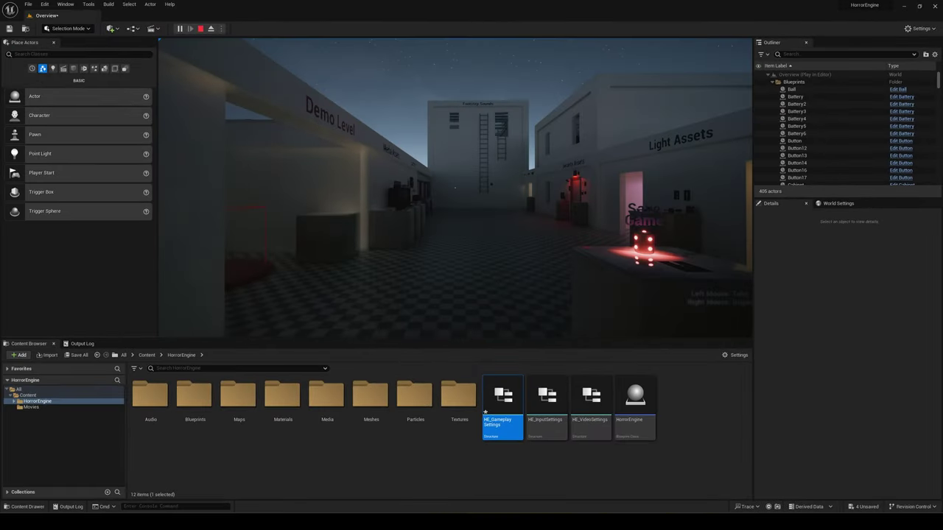
- Reopen the gameplay settings and undo the changes to the Night Vision low battery warning and duration
{"action": "double_click", "coordinate": [503, 405]}
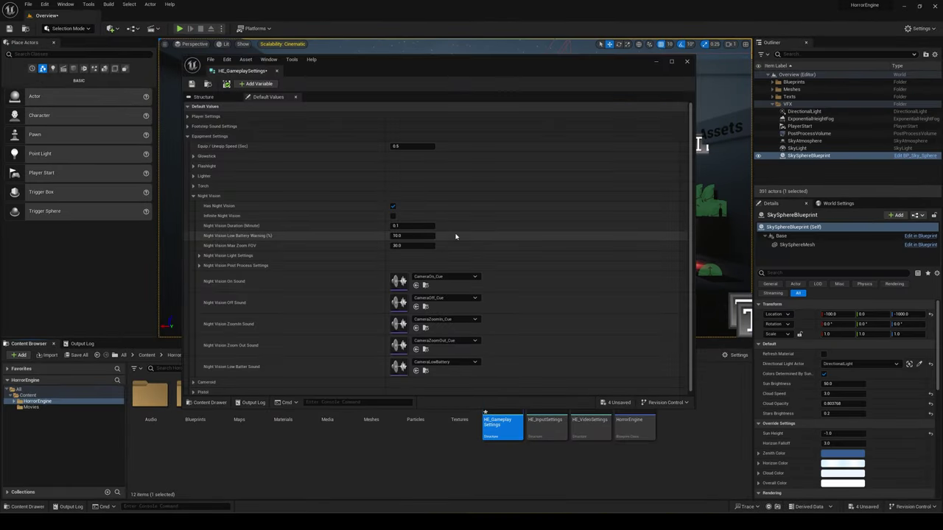
{"action": "key", "text": "ctrl+z"}
{"action": "scroll", "coordinate": [453, 232], "scroll_direction": "down", "scroll_amount": 1}
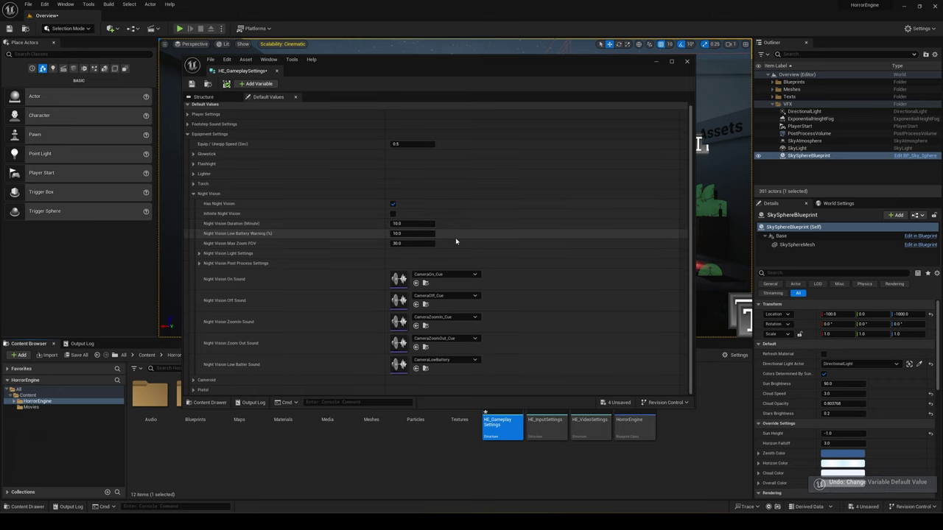
- Open the Night Vision Max Zoom FOV value for editing, and play the level to test zooming night vision in and out
{"action": "left_click", "coordinate": [413, 244]}
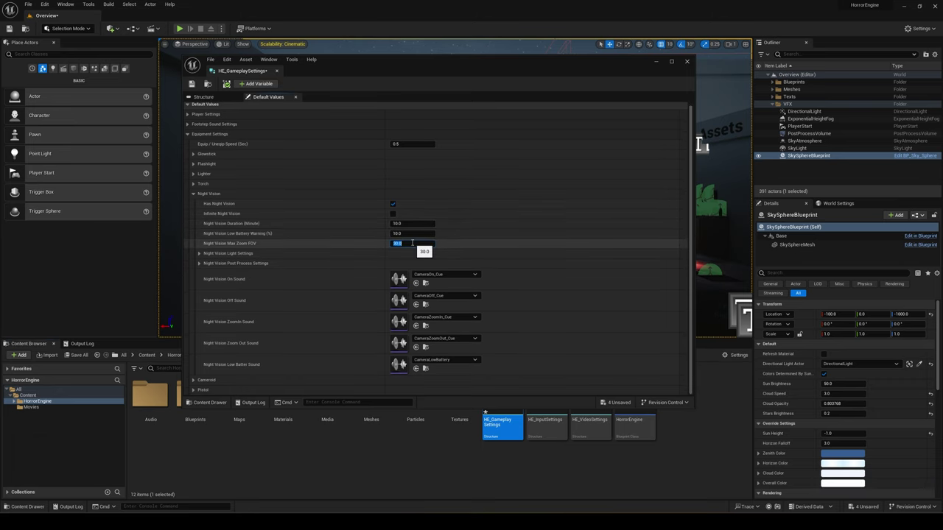
{"action": "left_click", "coordinate": [658, 63]}
{"action": "left_click", "coordinate": [179, 30]}
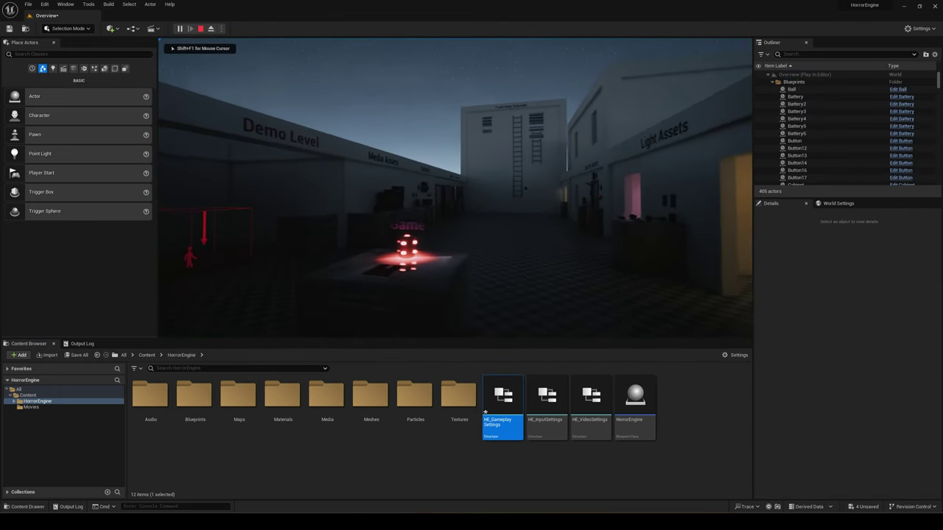
{"action": "scroll", "coordinate": [455, 188], "scroll_direction": "up", "scroll_amount": 10}
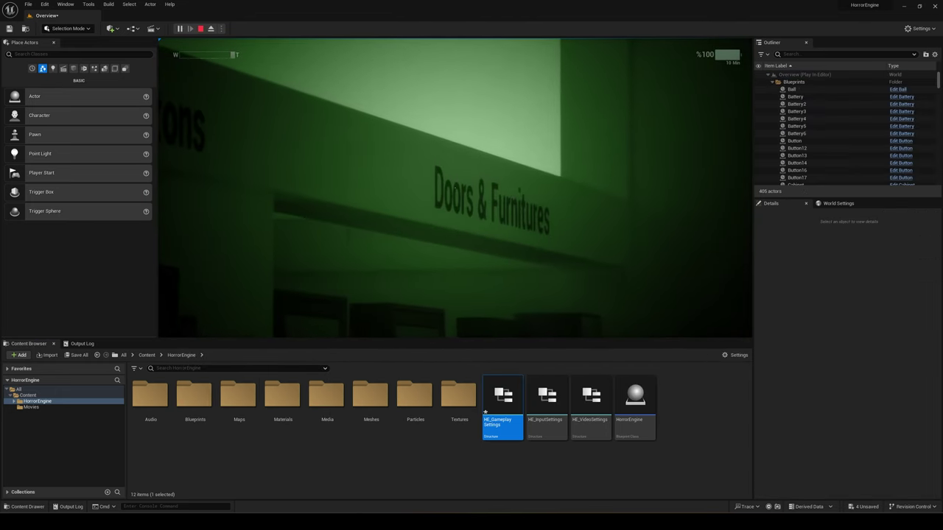
{"action": "scroll", "coordinate": [456, 189], "scroll_direction": "down", "scroll_amount": 4}
{"action": "scroll", "coordinate": [455, 189], "scroll_direction": "down", "scroll_amount": 5}
{"action": "key", "text": "n"}
{"action": "key", "text": "Escape"}
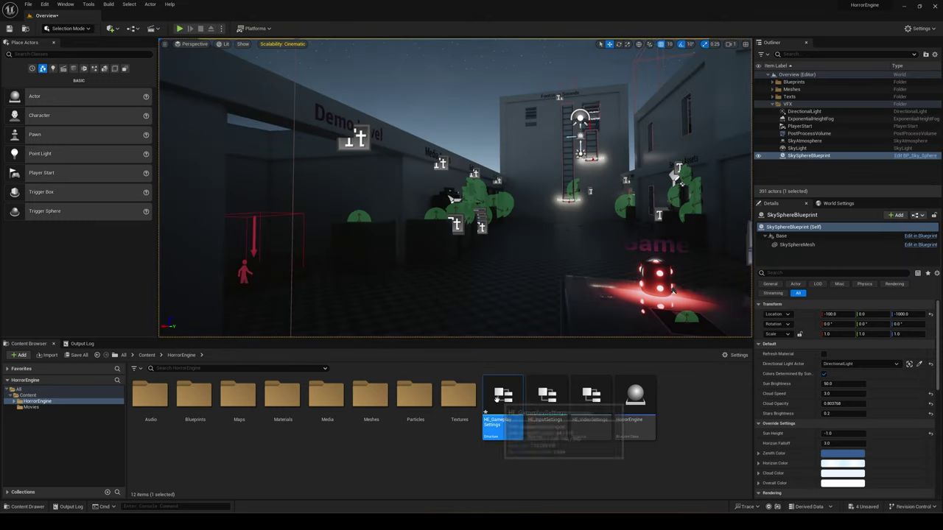
- Reopen the gameplay settings, undo the last value change, and review the Night Vision Light Settings before collapsing them
{"action": "double_click", "coordinate": [495, 399]}
{"action": "key", "text": "ctrl+z"}
{"action": "left_click", "coordinate": [199, 254]}
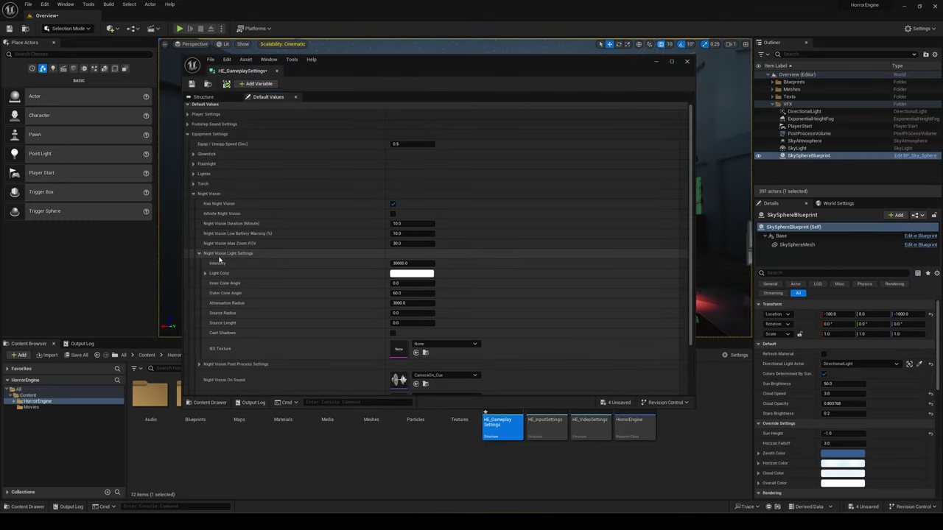
{"action": "scroll", "coordinate": [252, 333], "scroll_direction": "down", "scroll_amount": 2}
{"action": "left_click", "coordinate": [199, 229]}
- Expand the Night Vision Post Process Settings and examine the Film Grain options, including Film Grain Intensity
{"action": "left_click", "coordinate": [199, 263]}
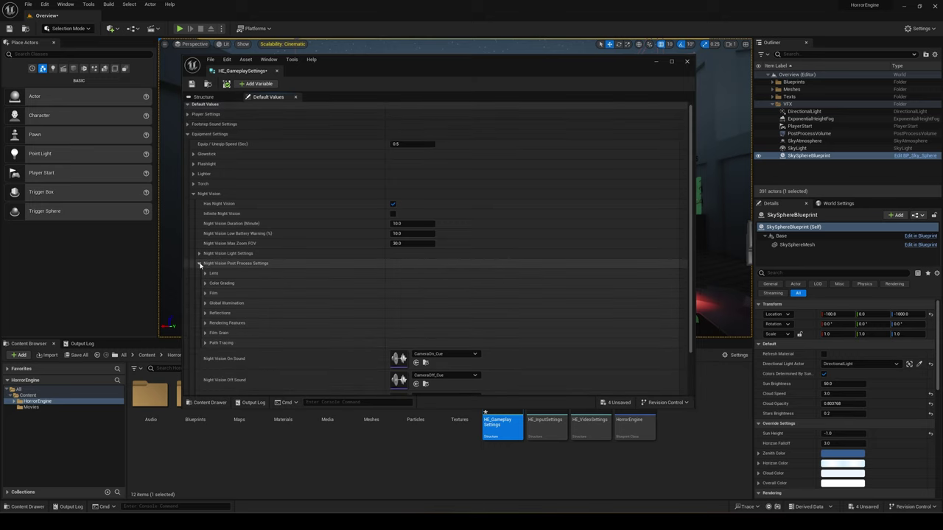
{"action": "scroll", "coordinate": [257, 269], "scroll_direction": "down", "scroll_amount": 1}
{"action": "scroll", "coordinate": [259, 268], "scroll_direction": "down", "scroll_amount": 1}
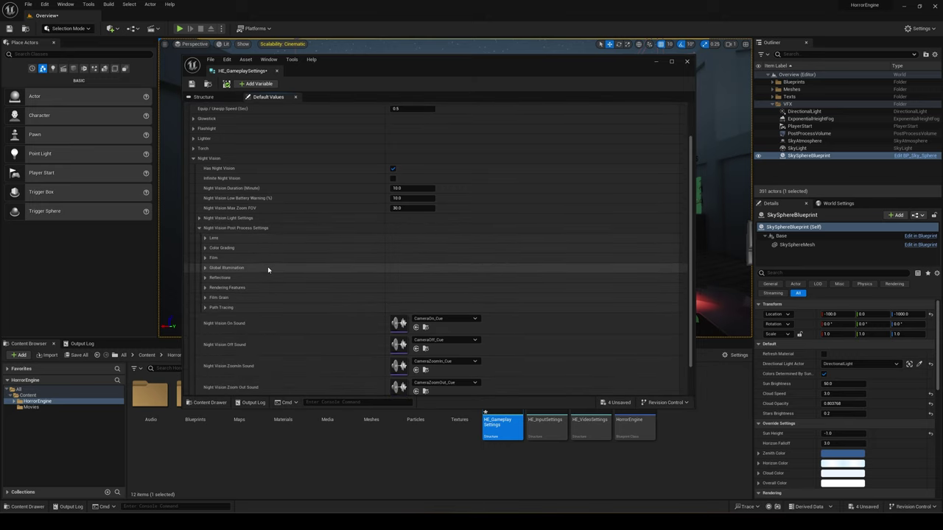
{"action": "left_click", "coordinate": [205, 298]}
{"action": "scroll", "coordinate": [271, 292], "scroll_direction": "down", "scroll_amount": 1}
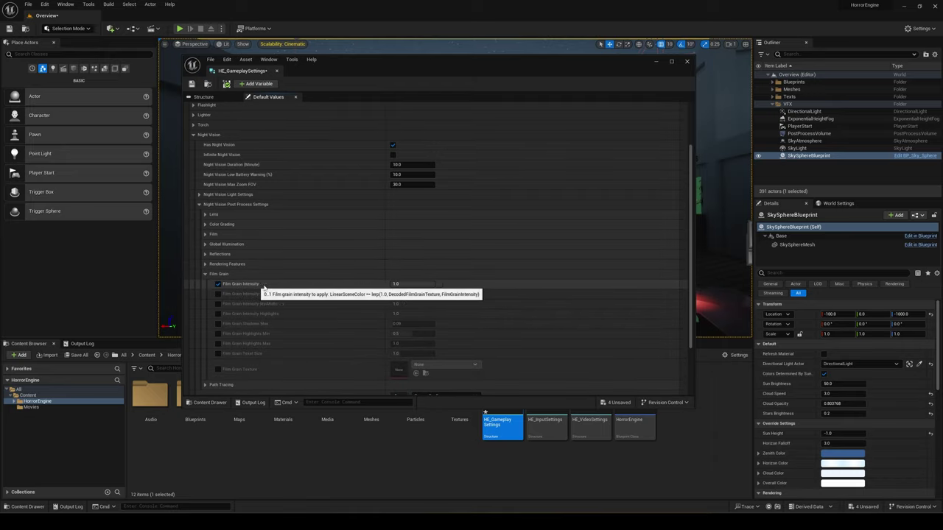
- Put the settings window away and play the level to check the night vision film grain, and stop playing
{"action": "left_click", "coordinate": [656, 62]}
{"action": "left_click", "coordinate": [180, 29]}
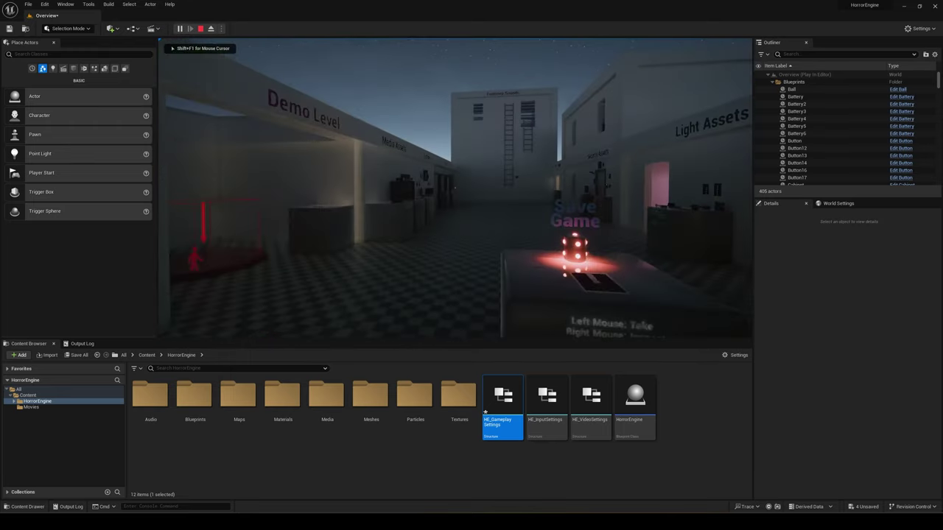
{"action": "key", "text": "Escape"}
- Reopen the gameplay settings, toggle the Film Grain Intensity override, and collapse Film Grain and the Night Vision Post Process Settings
{"action": "double_click", "coordinate": [494, 392]}
{"action": "left_click", "coordinate": [217, 284]}
{"action": "left_click", "coordinate": [205, 275]}
{"action": "scroll", "coordinate": [218, 258], "scroll_direction": "down", "scroll_amount": 1}
{"action": "left_click", "coordinate": [199, 184]}
- Look through the available sounds for Night Vision On Sound without changing it, and collapse the Night Vision settings
{"action": "left_click", "coordinate": [445, 274]}
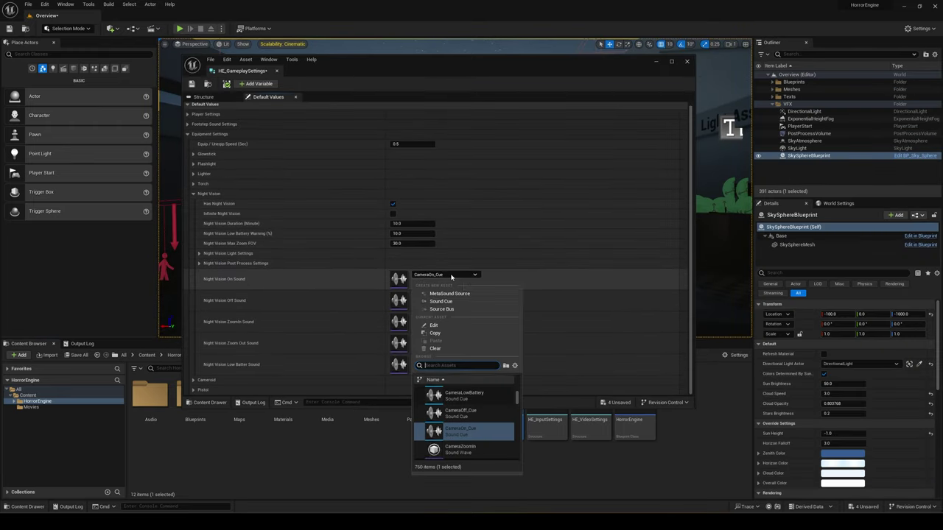
{"action": "left_click", "coordinate": [340, 286]}
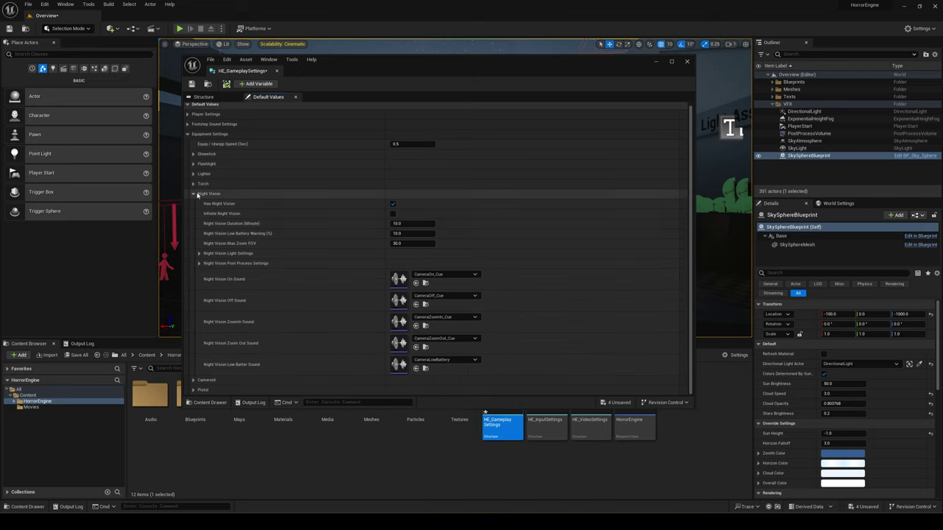
{"action": "left_click", "coordinate": [221, 196]}
- Enable Has Cameroid in the Cameroid settings, and play the level to photograph the Save Game object without flash and collect the developed photo
{"action": "left_click", "coordinate": [228, 206]}
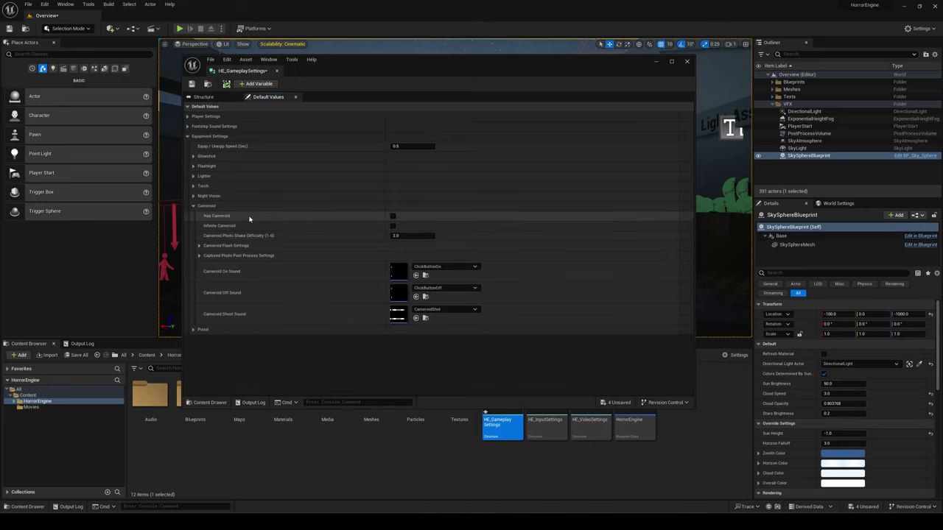
{"action": "left_click", "coordinate": [656, 62]}
{"action": "left_click", "coordinate": [179, 28]}
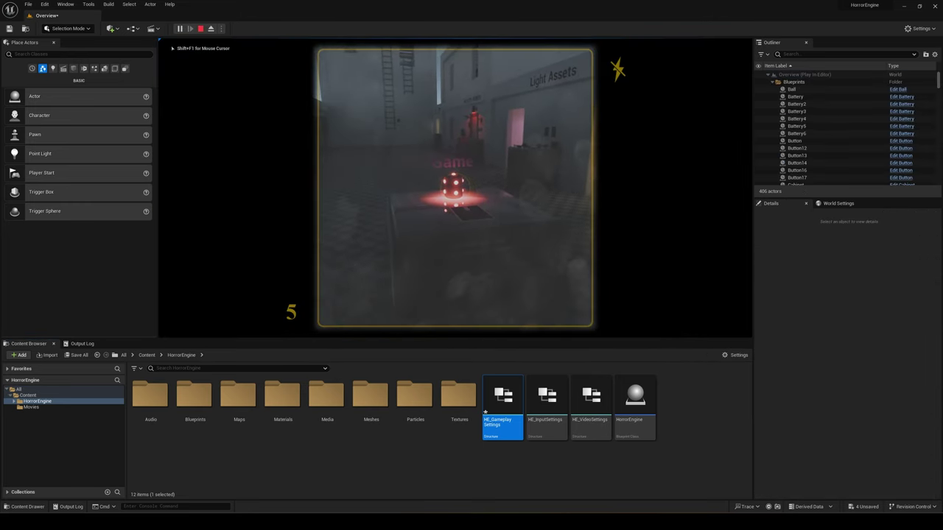
{"action": "left_click", "coordinate": [456, 187]}
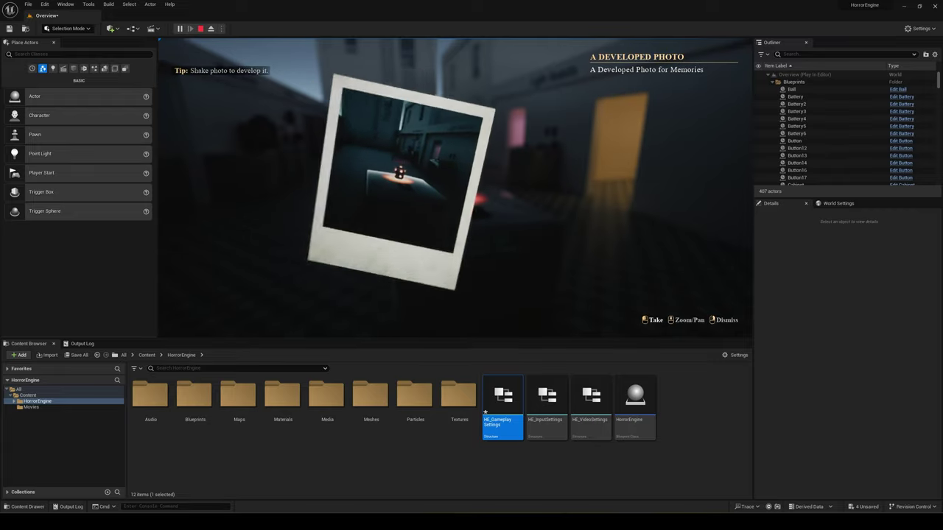
{"action": "left_click", "coordinate": [456, 188]}
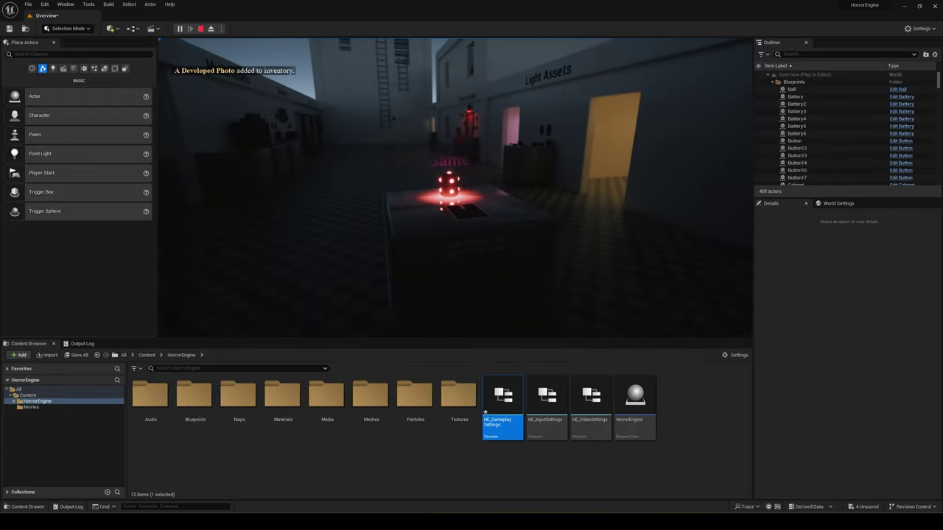
- Photograph the Save Game object with the Cameroid flash on, shake the photo to develop it, and stop playing
{"action": "key", "text": "c"}
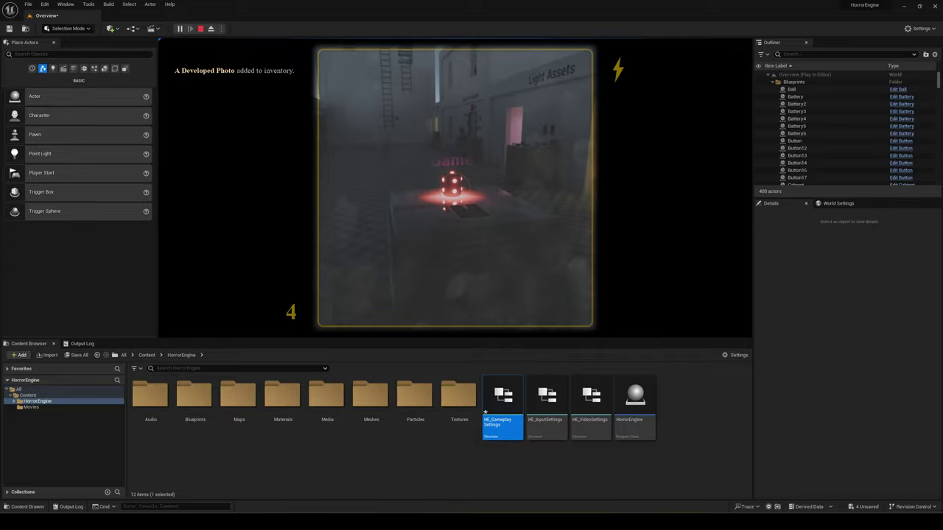
{"action": "left_click", "coordinate": [455, 188]}
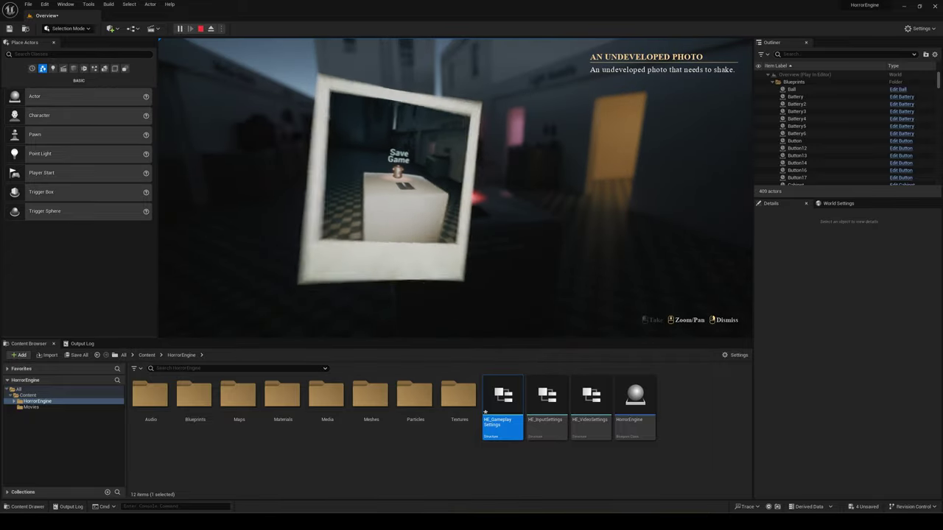
{"action": "key", "text": "e"}
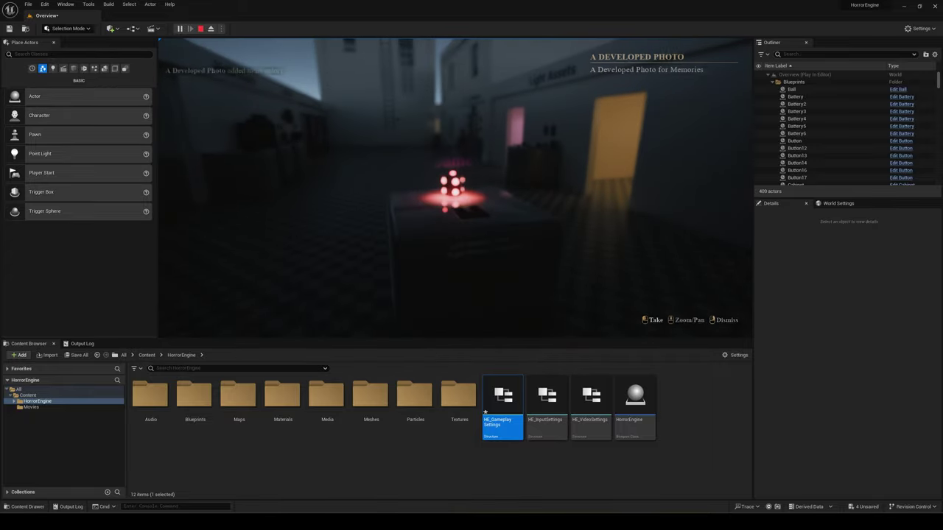
{"action": "key", "text": "Escape"}
- Reopen the gameplay settings, expand Cameroid Flash Settings, and change the flash Light Color to cyan
{"action": "double_click", "coordinate": [499, 398]}
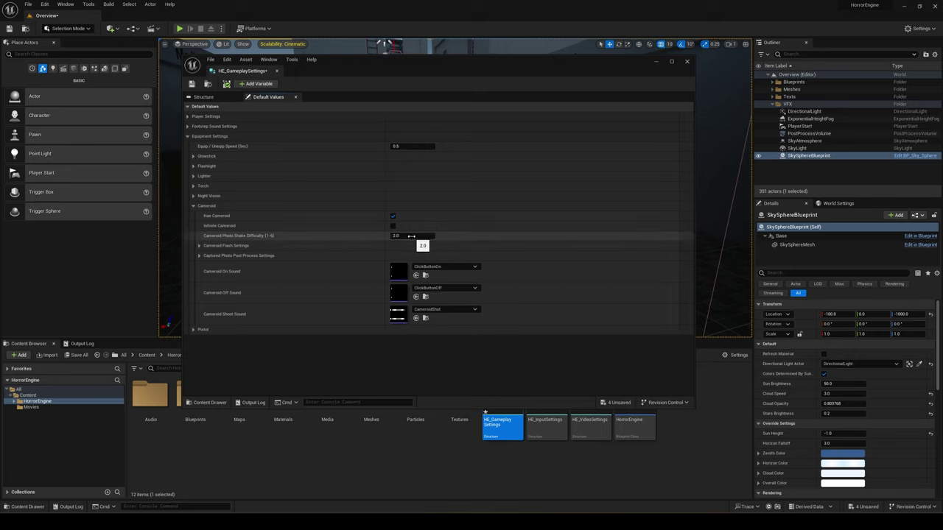
{"action": "left_click", "coordinate": [198, 246]}
{"action": "scroll", "coordinate": [398, 258], "scroll_direction": "down", "scroll_amount": 1}
{"action": "left_click", "coordinate": [409, 254]}
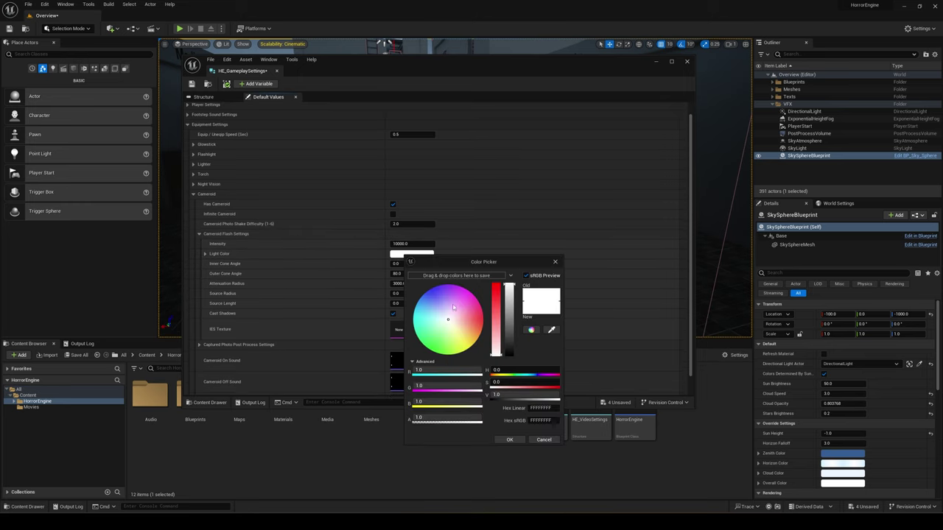
{"action": "left_click", "coordinate": [510, 440]}
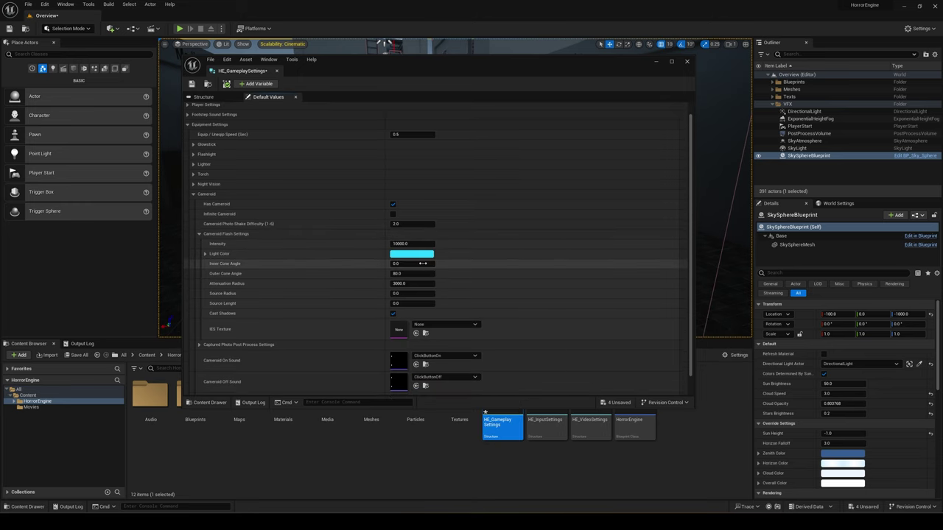
- Play the level, photograph the Save Game object with the cyan Cameroid flash, and dismiss the photo
{"action": "left_click", "coordinate": [687, 61]}
{"action": "left_click", "coordinate": [183, 28]}
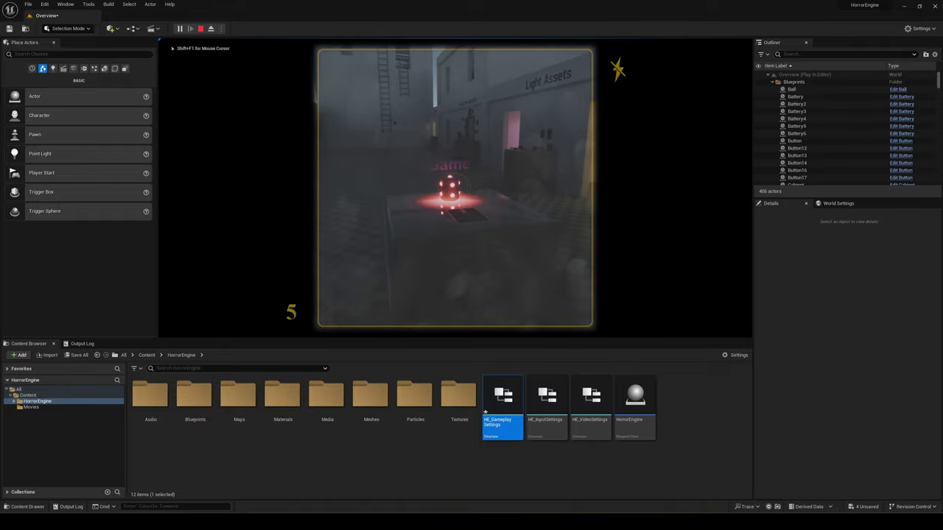
{"action": "left_click", "coordinate": [455, 188]}
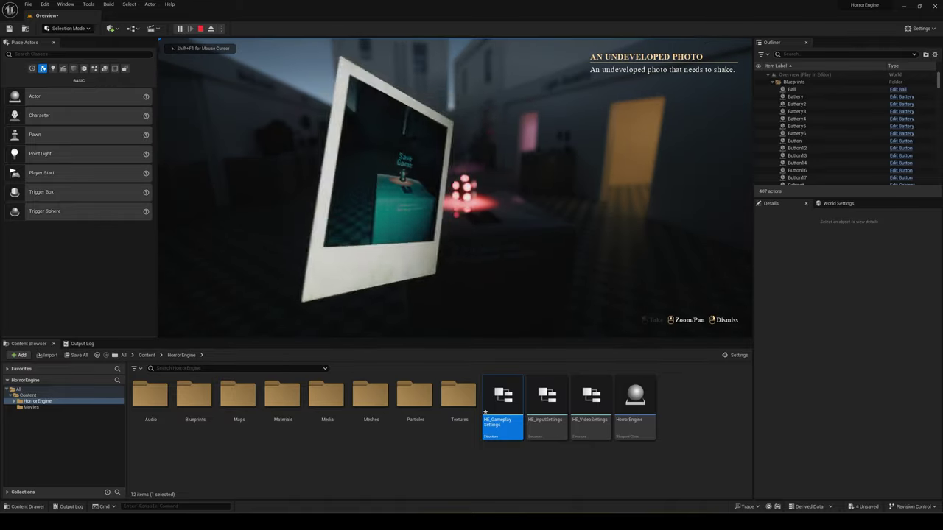
{"action": "right_click", "coordinate": [456, 189]}
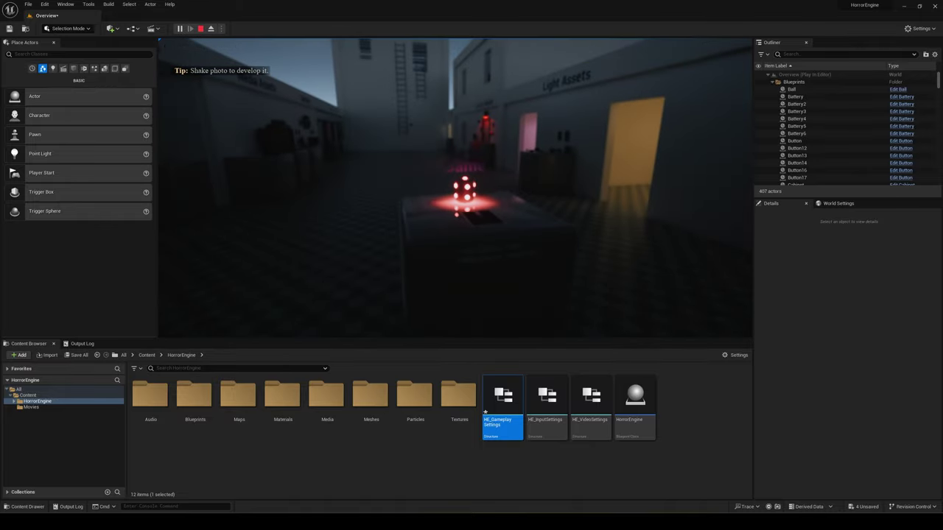
- Stop playing, reopen the gameplay settings, undo the Cameroid flash Light Color change, and collapse Cameroid Flash Settings
{"action": "key", "text": "Escape"}
{"action": "double_click", "coordinate": [503, 398]}
{"action": "key", "text": "ctrl+z"}
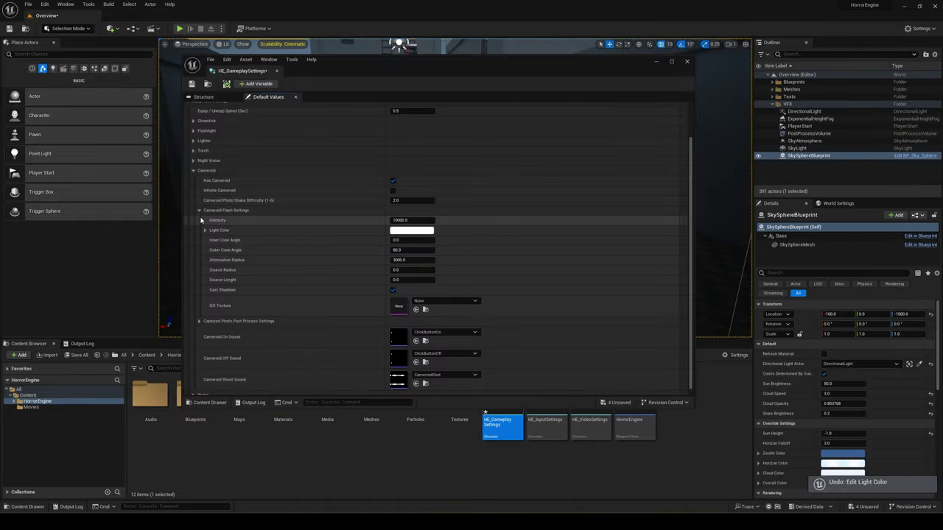
{"action": "left_click", "coordinate": [199, 208]}
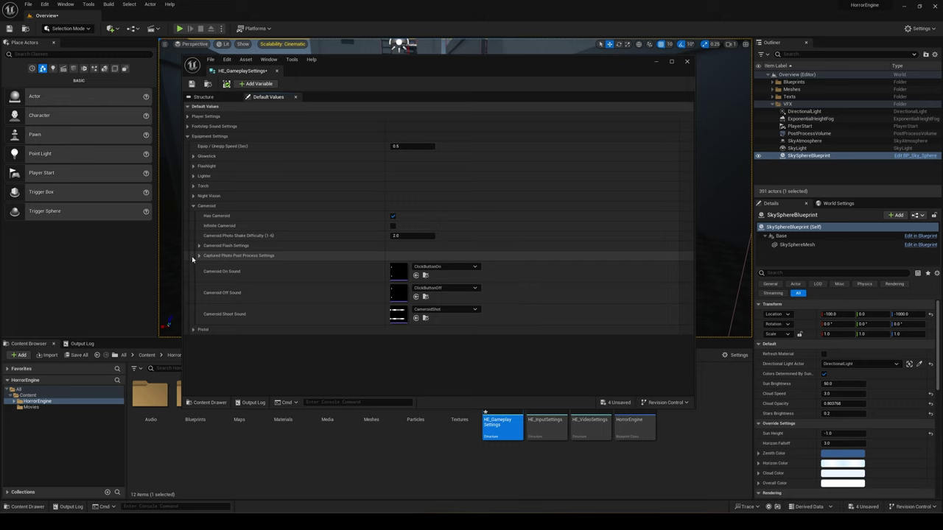
- Expand the Film Grain group in Captured Photo Post Process Settings and enable Film Grain Intensity
{"action": "left_click", "coordinate": [198, 255]}
{"action": "scroll", "coordinate": [221, 295], "scroll_direction": "down", "scroll_amount": 1}
{"action": "left_click", "coordinate": [205, 306]}
{"action": "left_click", "coordinate": [218, 315]}
{"action": "left_click", "coordinate": [426, 316]}
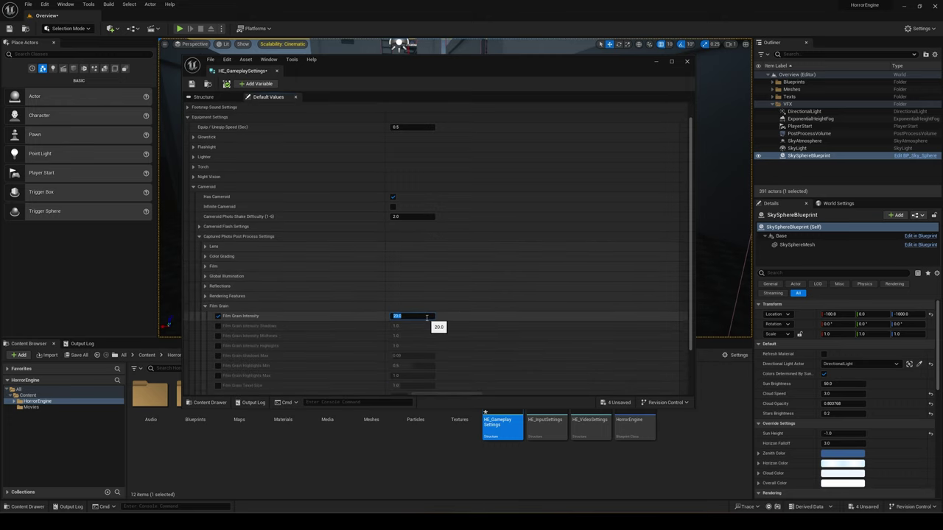
- Enable Saturation under the Global color grading of the captured photo post process settings and set it to 0
{"action": "left_click", "coordinate": [205, 256]}
{"action": "left_click", "coordinate": [210, 275]}
{"action": "left_click", "coordinate": [223, 286]}
{"action": "left_click", "coordinate": [217, 285]}
{"action": "type", "text": "0"}
{"action": "key", "text": "Return"}
{"action": "scroll", "coordinate": [375, 270], "scroll_direction": "down", "scroll_amount": 3}
- Play the level, photograph the Save Game object with the Cameroid, zoom in on the developed photo, and stop playing
{"action": "left_click", "coordinate": [656, 62]}
{"action": "left_click", "coordinate": [179, 29]}
{"action": "right_click", "coordinate": [455, 189]}
{"action": "left_click", "coordinate": [456, 188]}
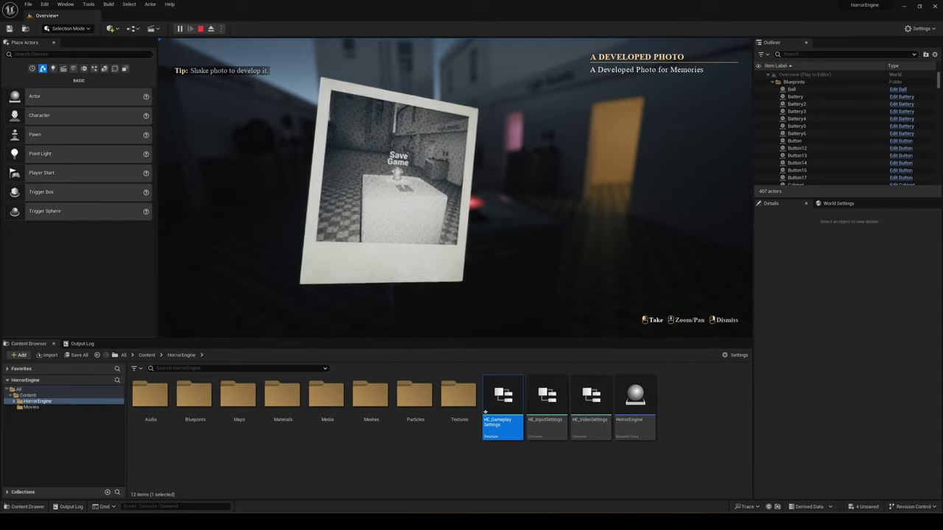
{"action": "scroll", "coordinate": [456, 188], "scroll_direction": "up", "scroll_amount": 3}
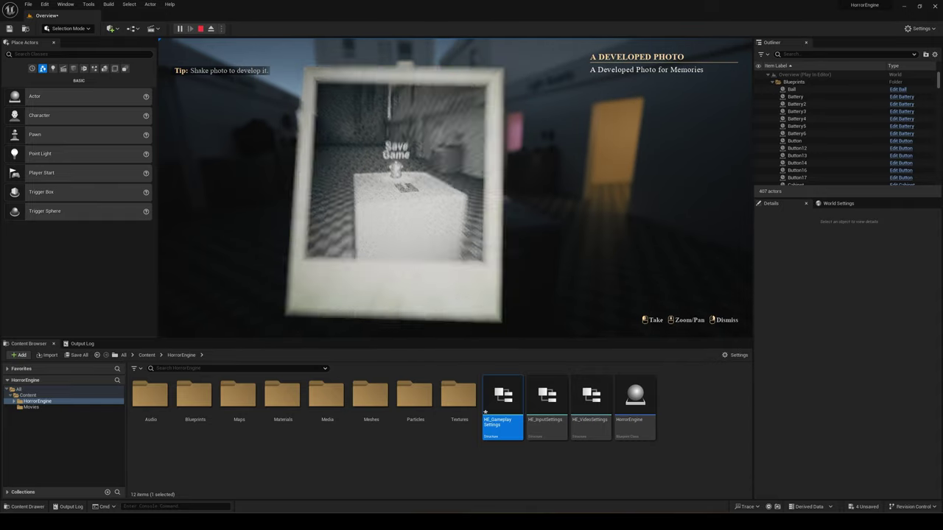
{"action": "key", "text": "Escape"}
- Reopen the gameplay settings, collapse the captured photo post process groups, and preview the CameroidShot sound assigned to Cameroid Shoot Sound
{"action": "double_click", "coordinate": [505, 403]}
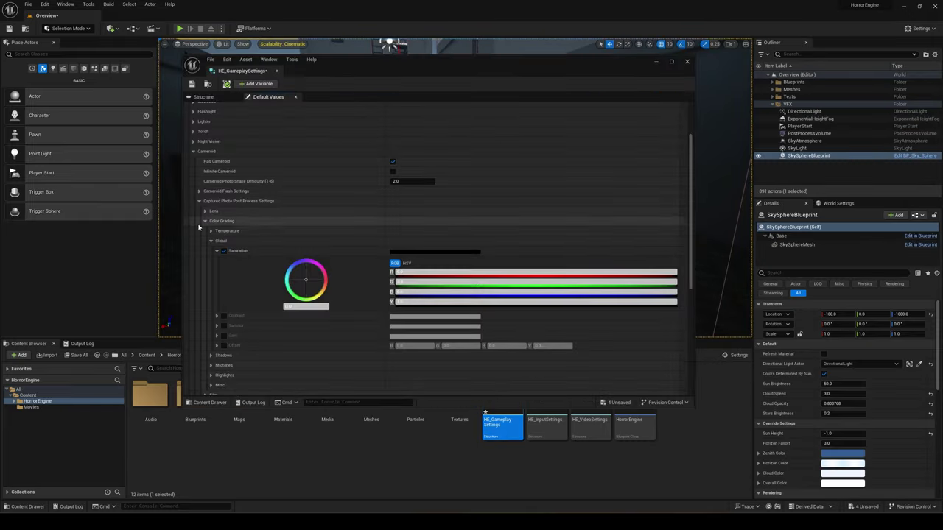
{"action": "left_click", "coordinate": [211, 241]}
{"action": "left_click", "coordinate": [205, 223]}
{"action": "left_click", "coordinate": [206, 271]}
{"action": "left_click", "coordinate": [198, 238]}
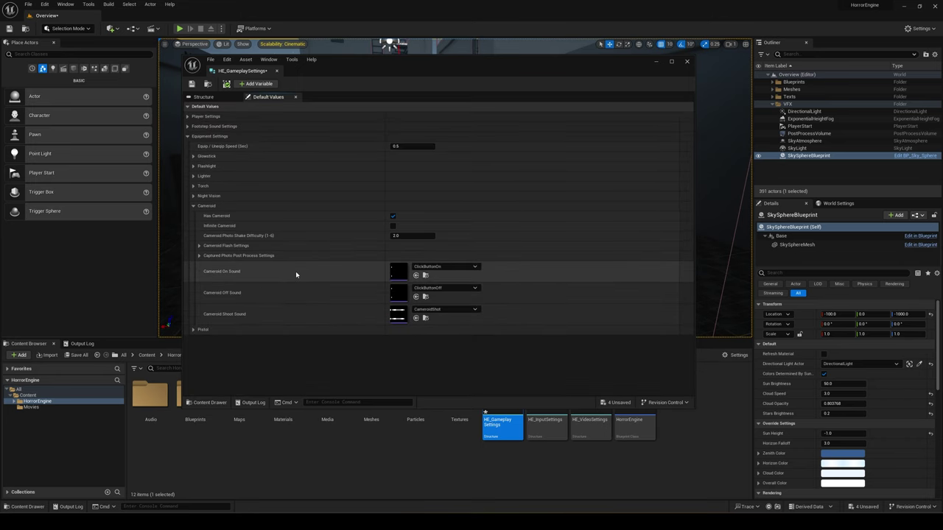
{"action": "left_click", "coordinate": [437, 310]}
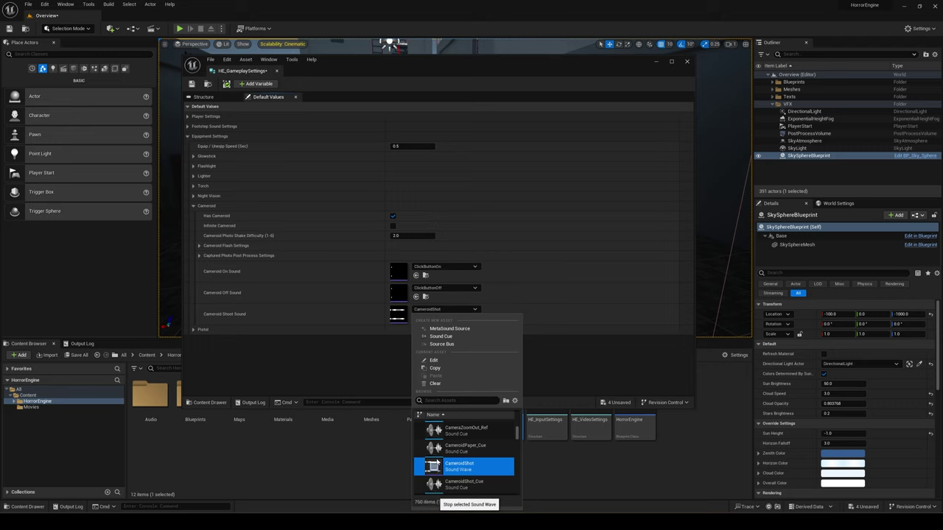
{"action": "left_click", "coordinate": [444, 311]}
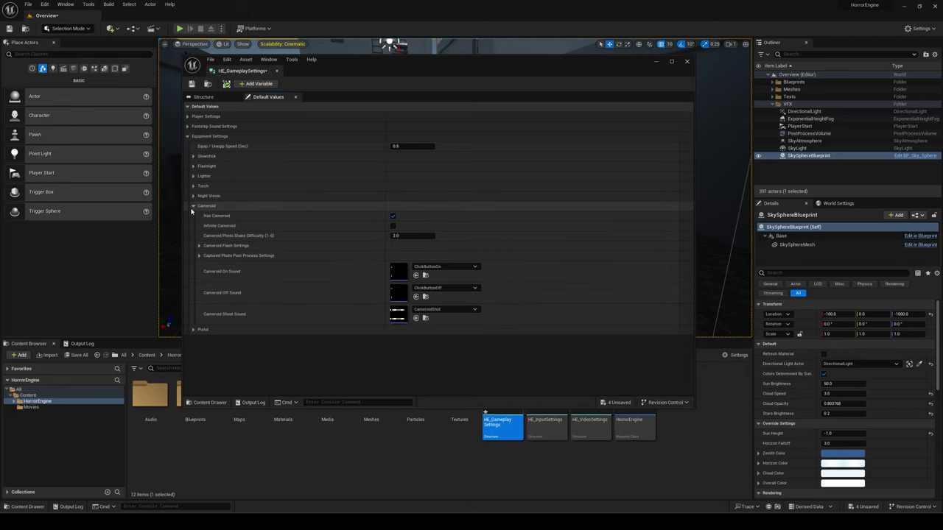
- Expand the Pistol equipment settings and position the level view in front of the pistol shooting room
{"action": "left_click", "coordinate": [192, 207]}
{"action": "left_click", "coordinate": [193, 216]}
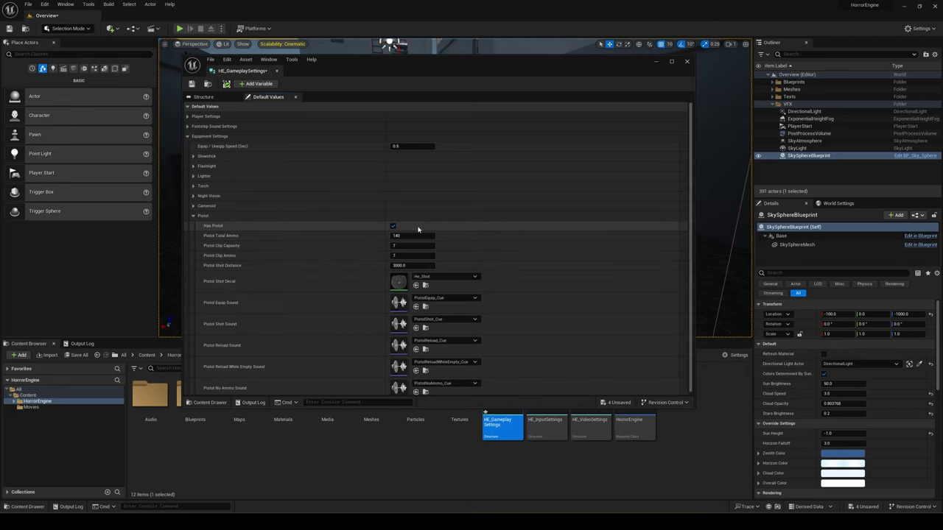
{"action": "left_click", "coordinate": [687, 61]}
{"action": "key", "text": "w"}
{"action": "right_click_drag", "start_coordinate": [541, 178], "coordinate": [578, 186]}
{"action": "key", "text": "w"}
{"action": "double_click", "coordinate": [503, 391]}
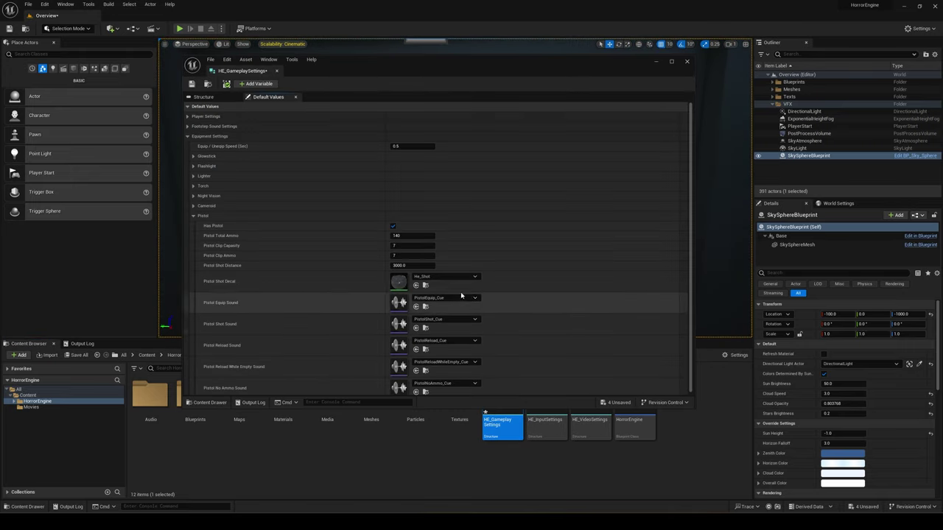
{"action": "scroll", "coordinate": [442, 235], "scroll_direction": "down", "scroll_amount": 1}
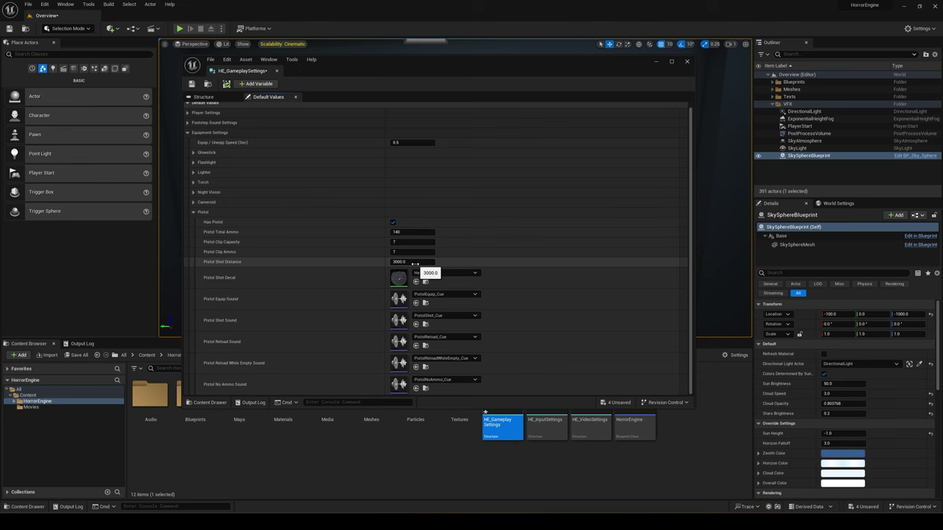
- Inspect the He_Shot decal material and its SampleShotDecal texture, and return to the gameplay settings
{"action": "double_click", "coordinate": [400, 283]}
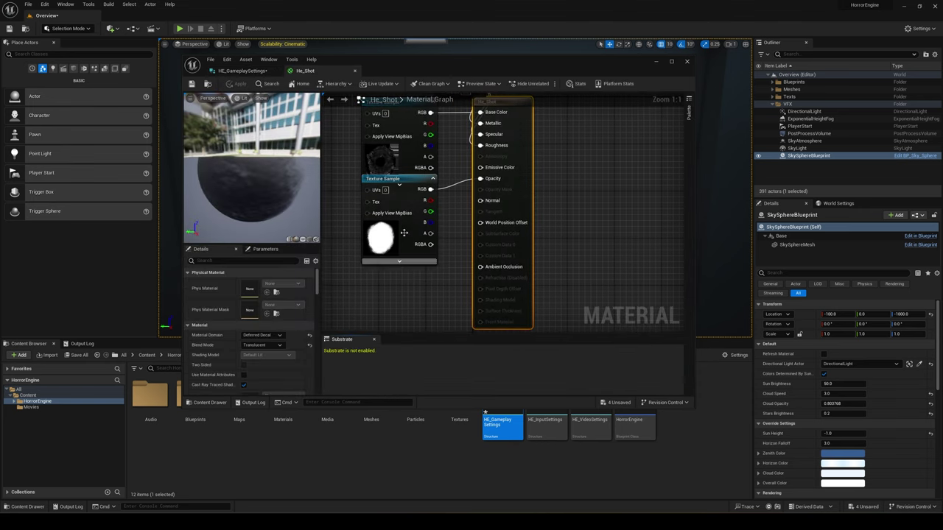
{"action": "double_click", "coordinate": [251, 350]}
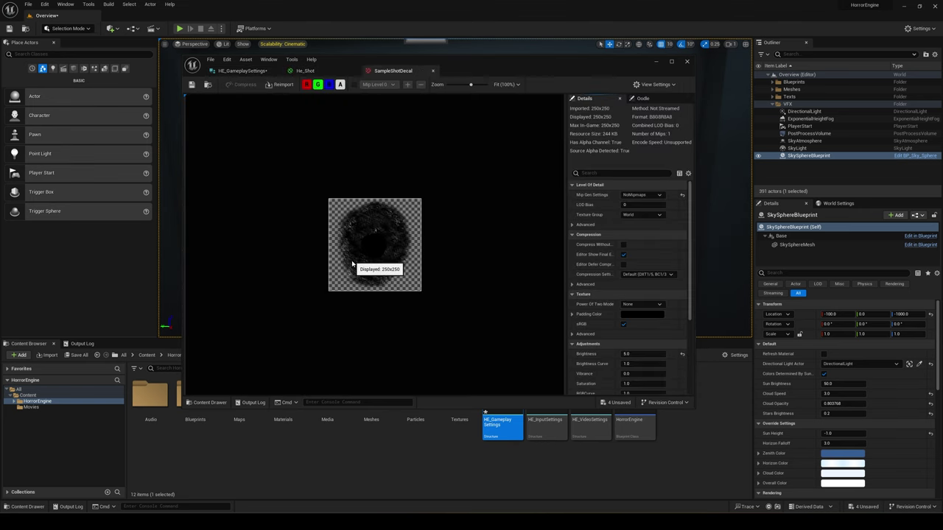
{"action": "left_click", "coordinate": [246, 72]}
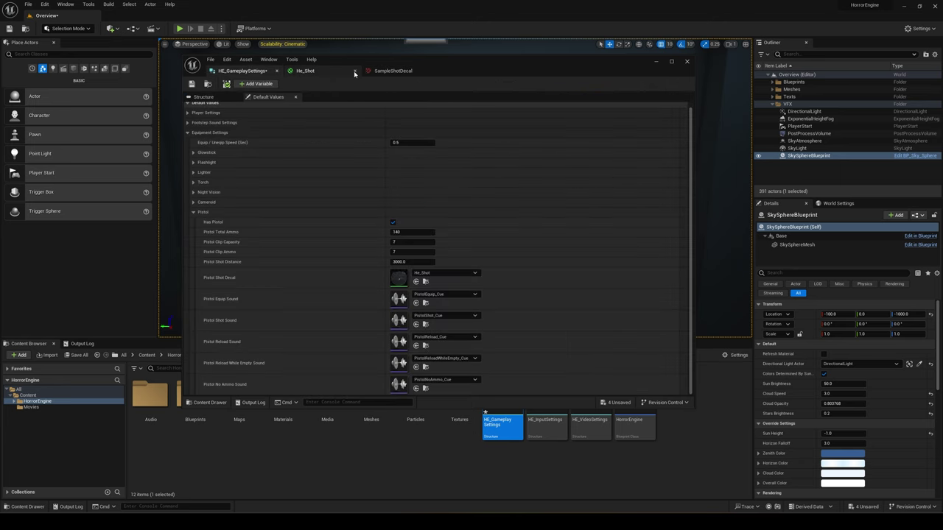
- Play the level from the pistol area and fire the pistol at the dark wall beside the doorway
{"action": "left_click", "coordinate": [657, 63]}
{"action": "left_click", "coordinate": [180, 28]}
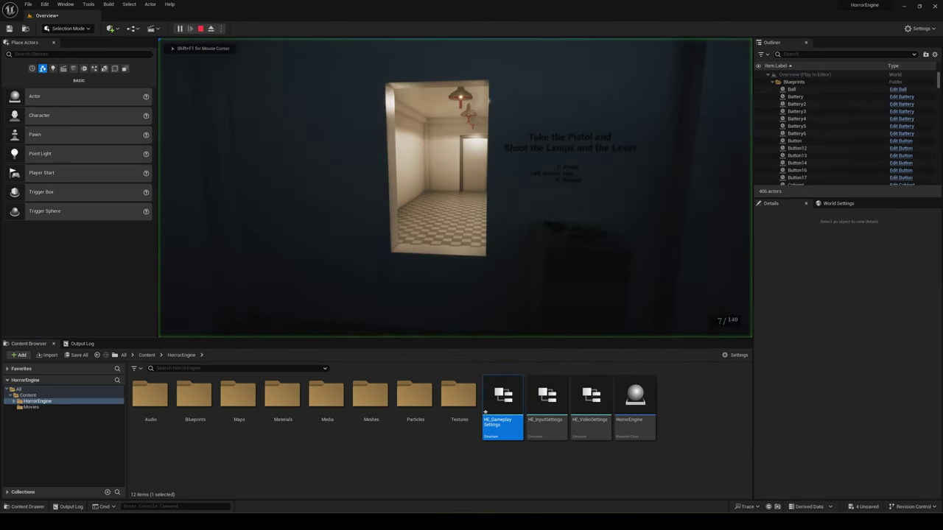
{"action": "key", "text": "w"}
{"action": "left_click", "coordinate": [455, 187]}
{"action": "left_click", "coordinate": [455, 187]}
{"action": "left_click", "coordinate": [455, 188]}
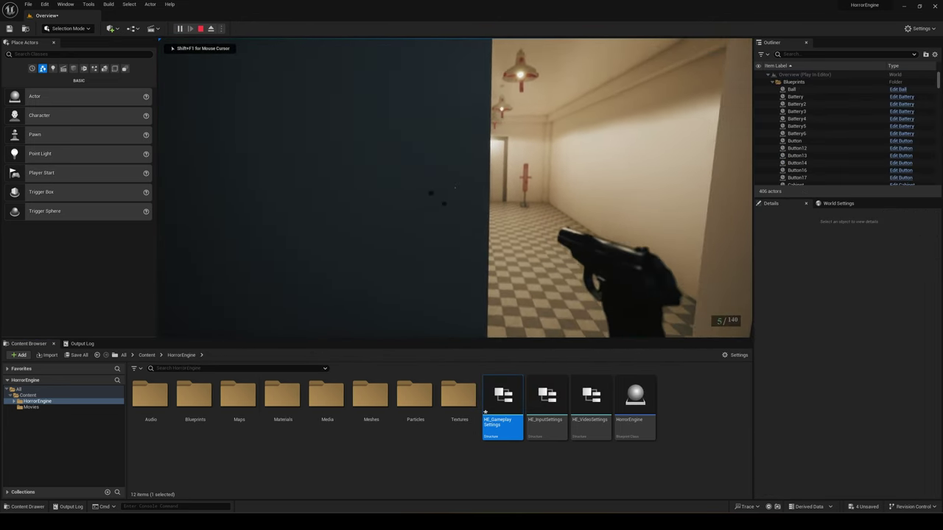
- Shoot the nearest ceiling lamp in the lit corridor with the pistol, and stop playing
{"action": "key", "text": "w"}
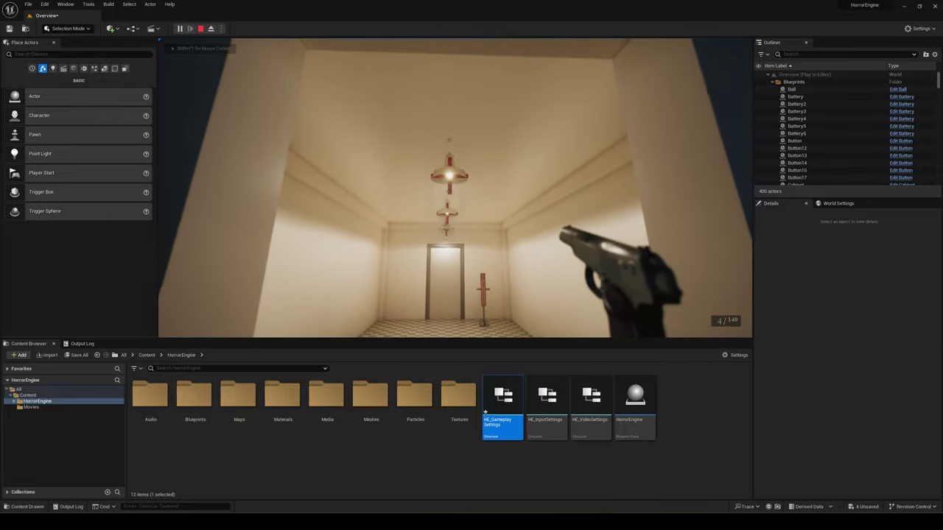
{"action": "left_click", "coordinate": [456, 187]}
{"action": "left_click", "coordinate": [456, 187]}
{"action": "key", "text": "s"}
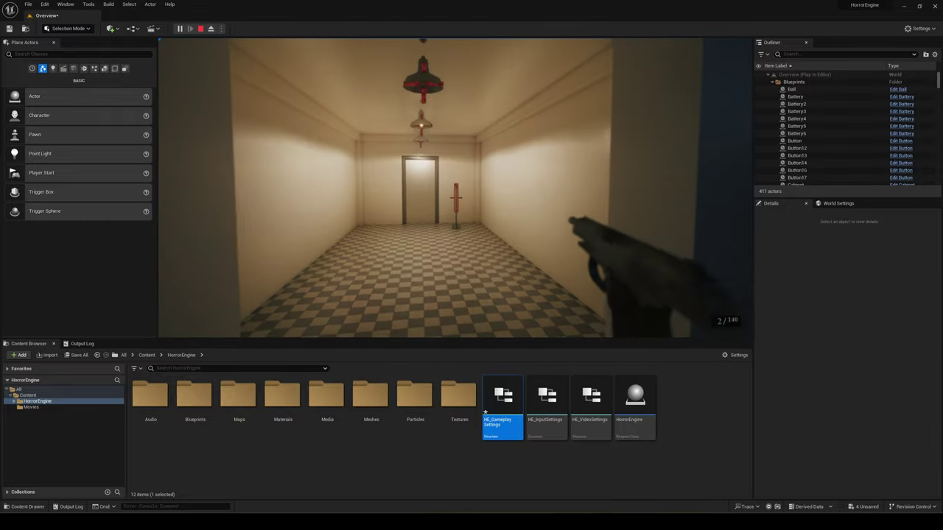
{"action": "key", "text": "w"}
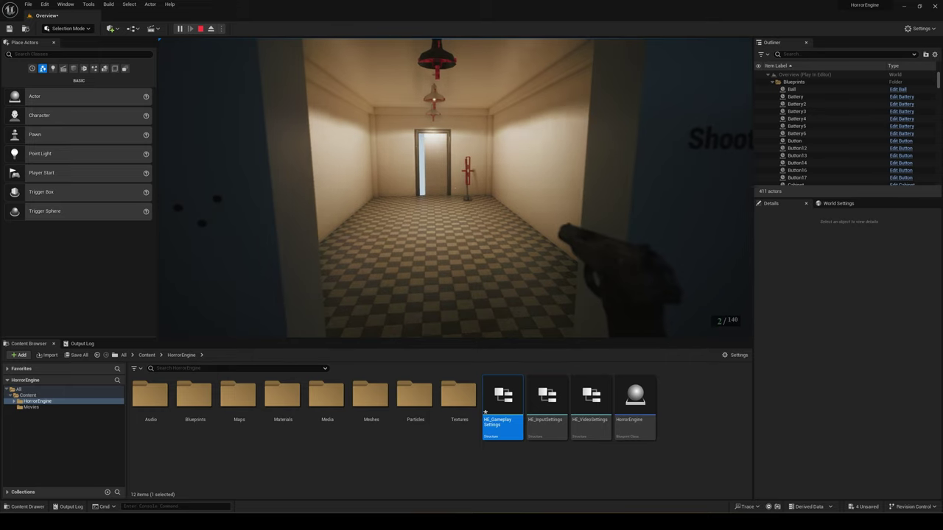
{"action": "key", "text": "Escape"}
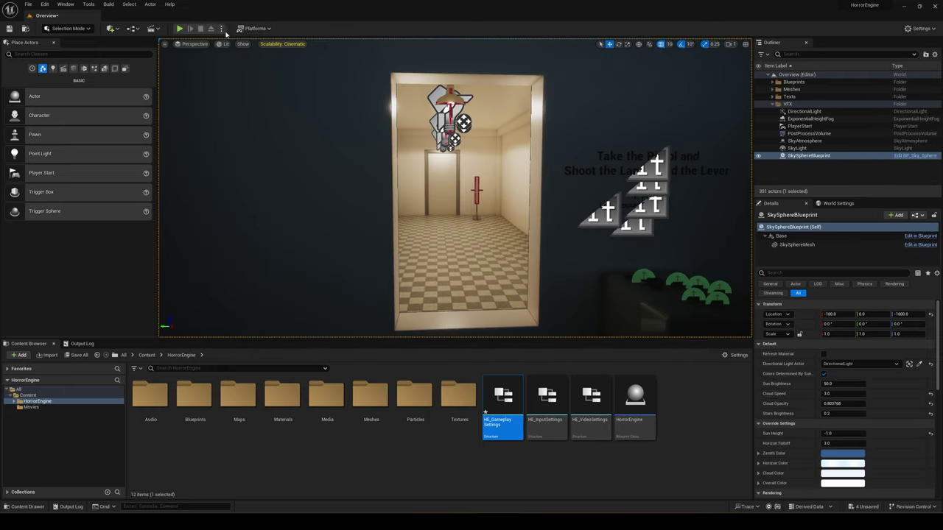
- Set play sessions to spawn at the default player start, and briefly run the level to check it
{"action": "left_click", "coordinate": [223, 31]}
{"action": "left_click", "coordinate": [267, 155]}
{"action": "left_click", "coordinate": [179, 29]}
{"action": "key", "text": "Escape"}
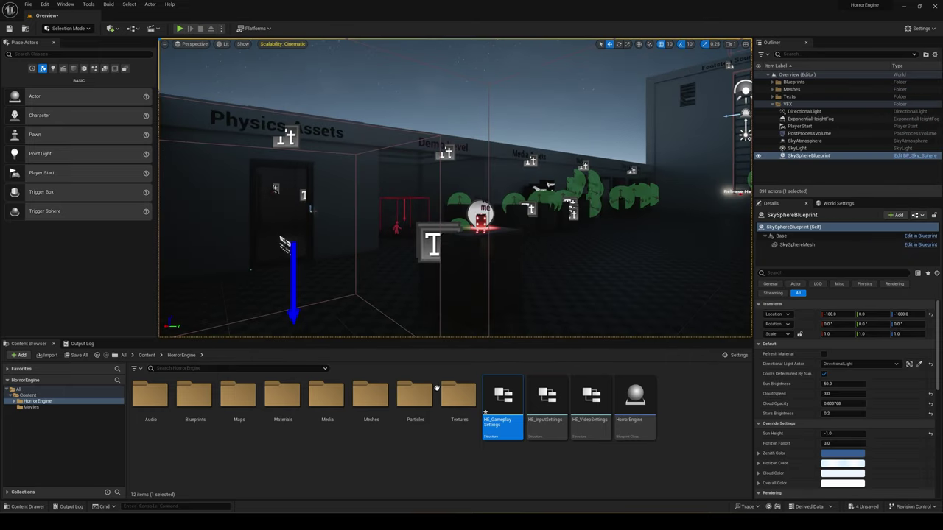
- Reload the Overview level from the Maps folder without saving its changes, and return to the HorrorEngine folder
{"action": "double_click", "coordinate": [239, 396]}
{"action": "double_click", "coordinate": [420, 406]}
{"action": "left_click", "coordinate": [545, 344]}
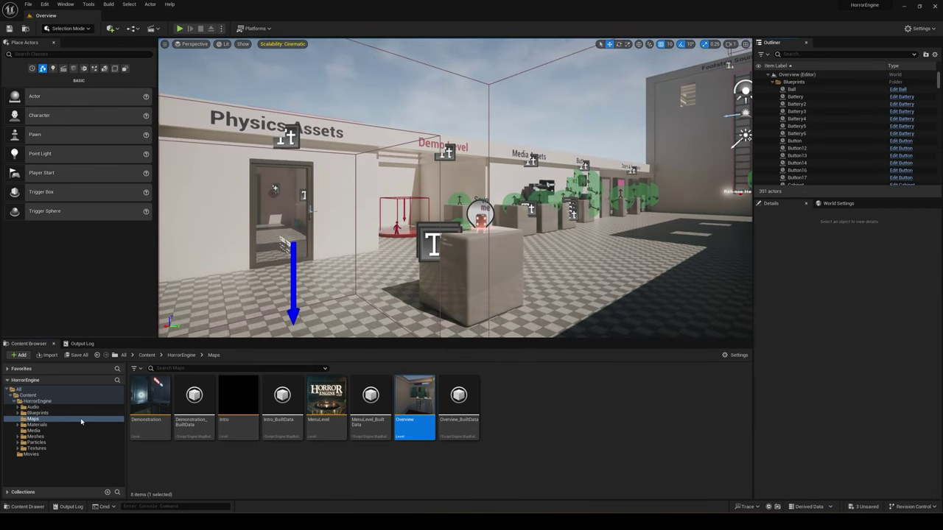
{"action": "left_click", "coordinate": [36, 401]}
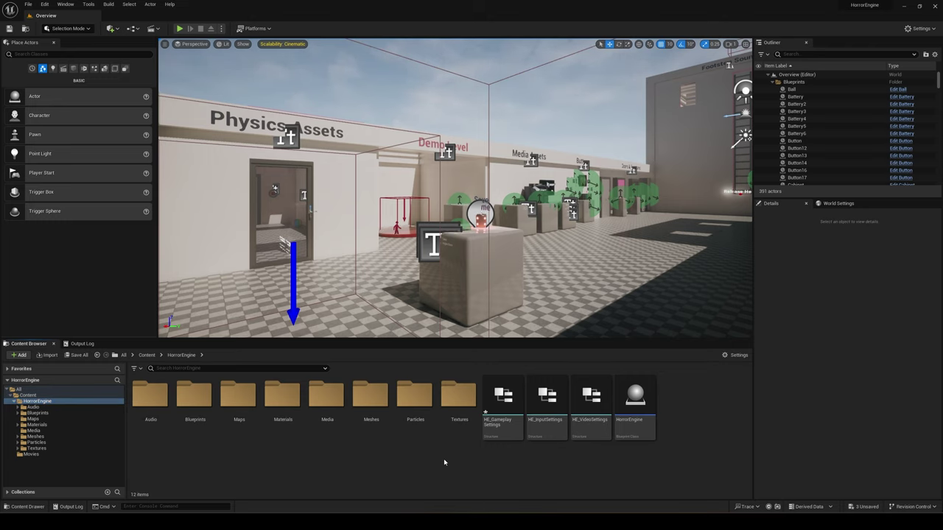